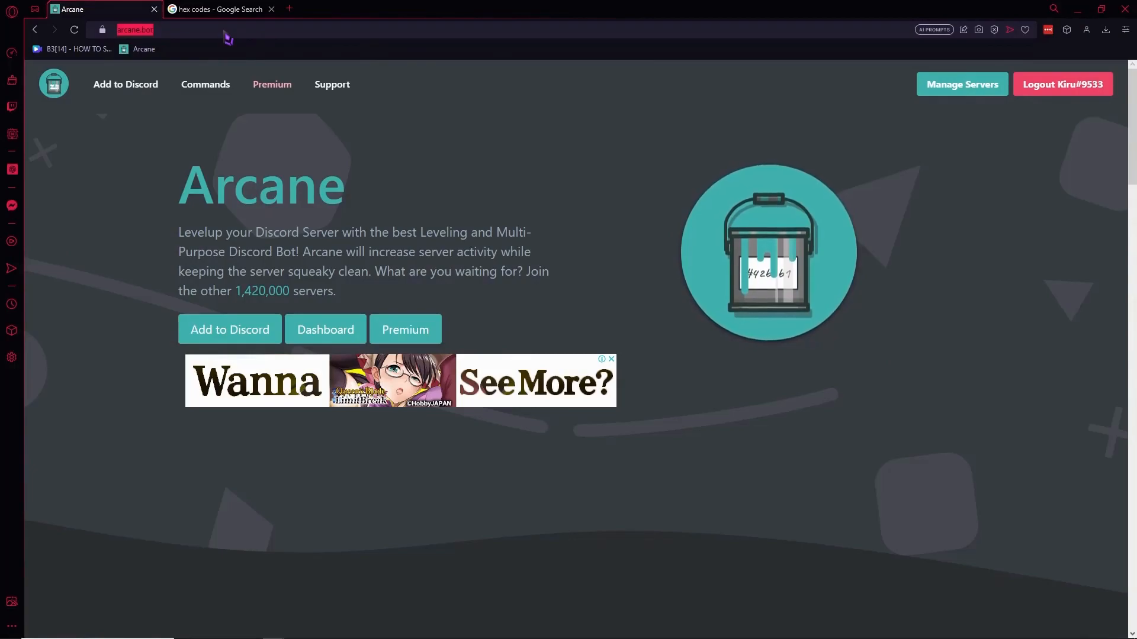
- Add the Arcane bot to the ARCANE TUTORIAL server and authorize all of its requested permissions
{"action": "type", "text": "ARCANE"}
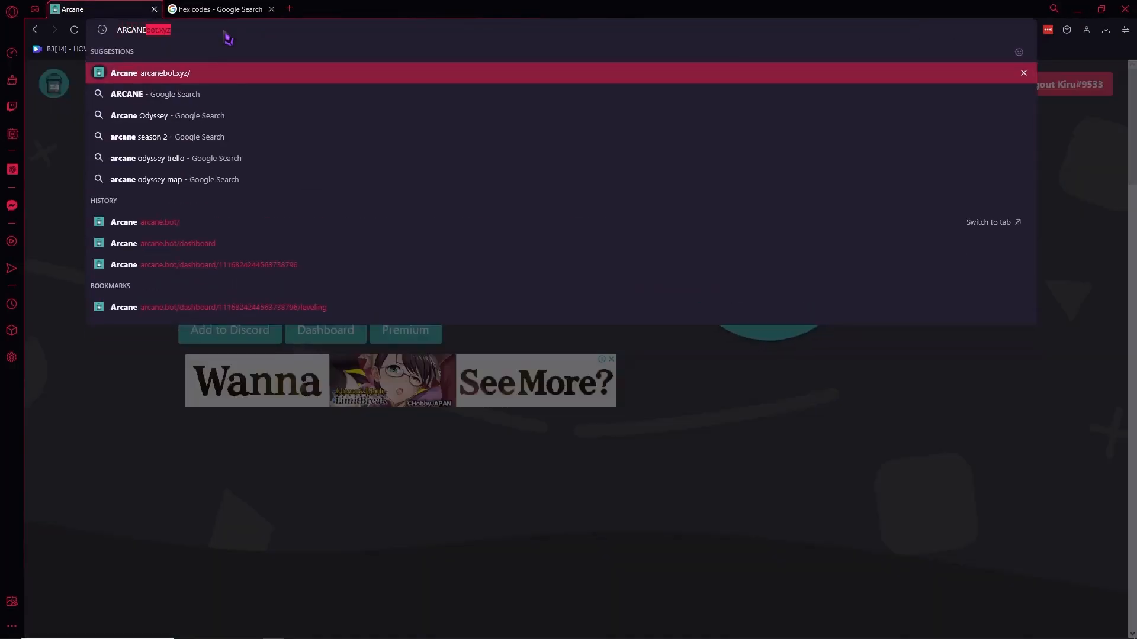
{"action": "key", "text": "Escape"}
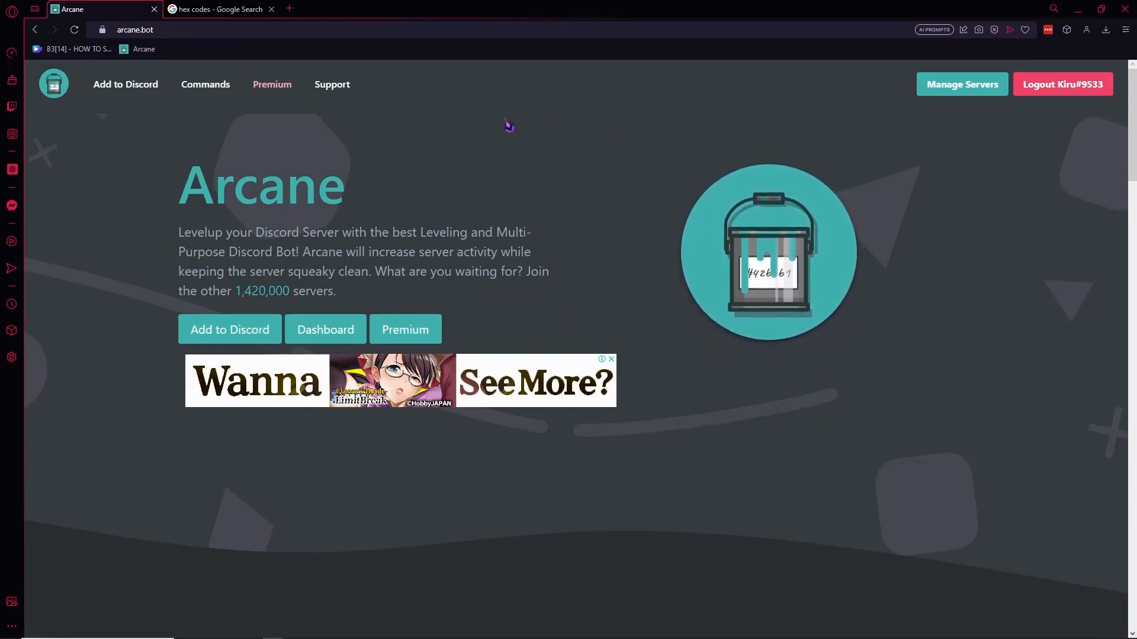
{"action": "left_click", "coordinate": [201, 342]}
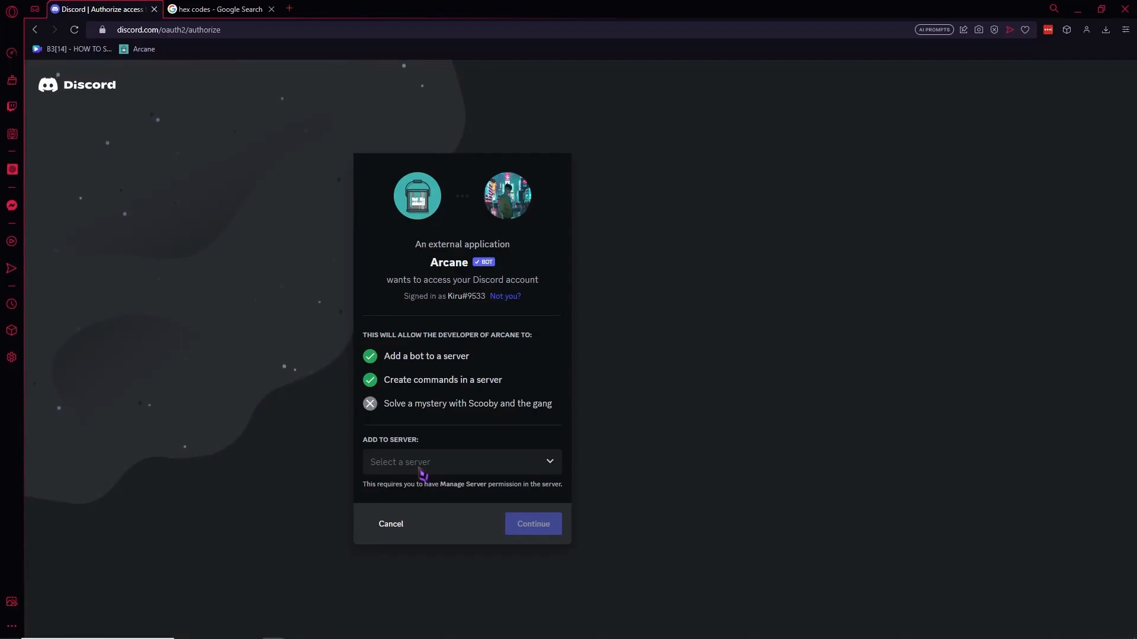
{"action": "left_click", "coordinate": [395, 463]}
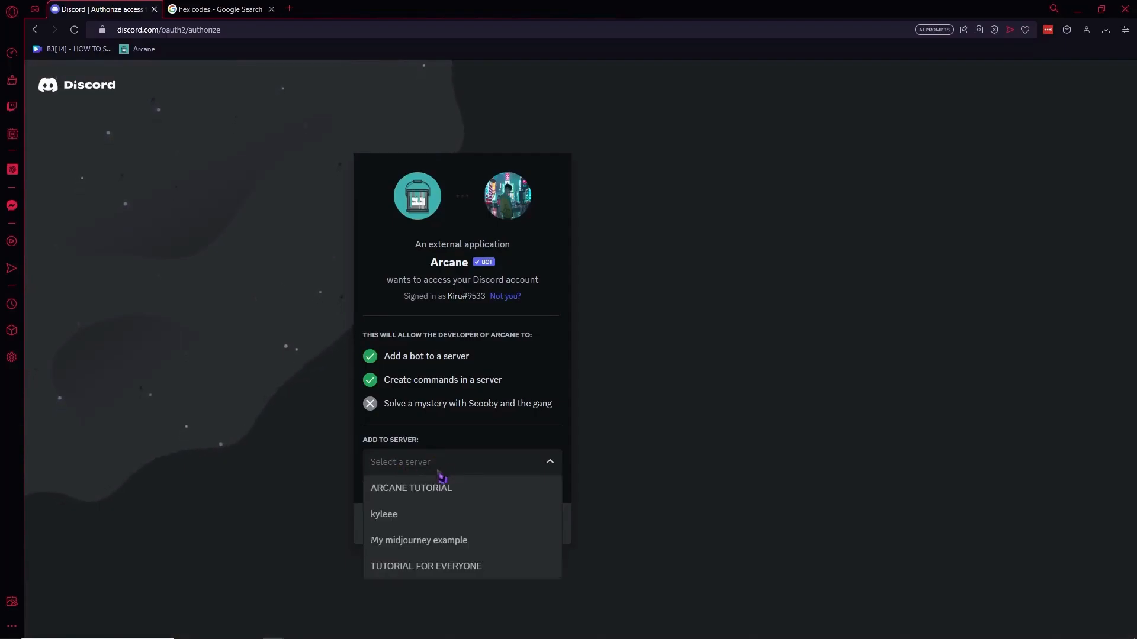
{"action": "left_click", "coordinate": [441, 494]}
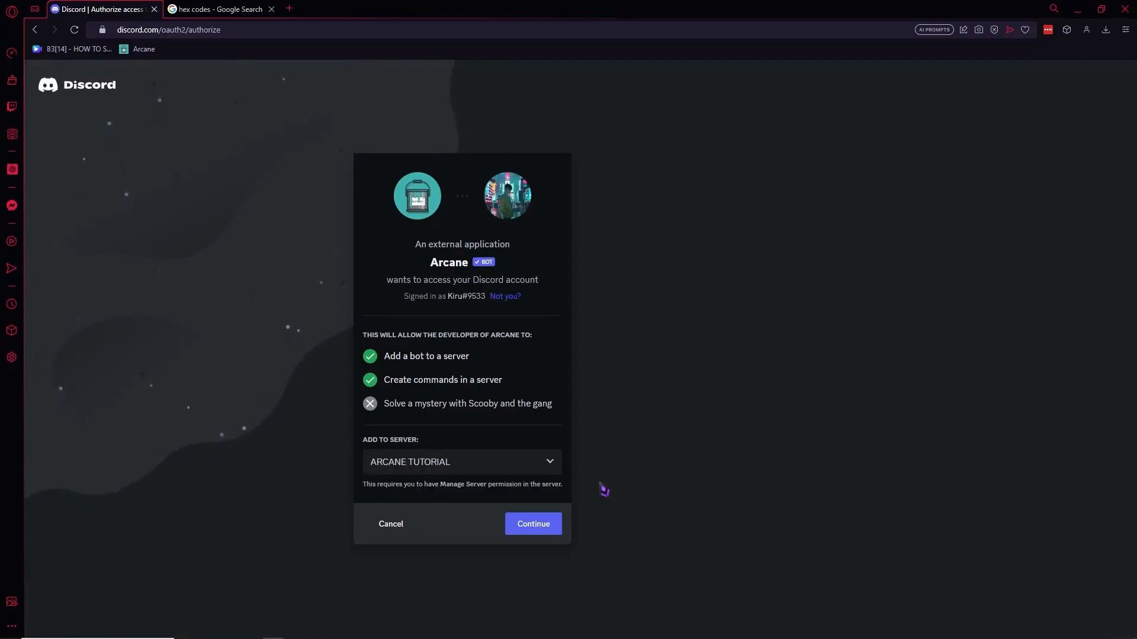
{"action": "left_click", "coordinate": [533, 525]}
{"action": "scroll", "coordinate": [541, 533], "scroll_direction": "down", "scroll_amount": 8}
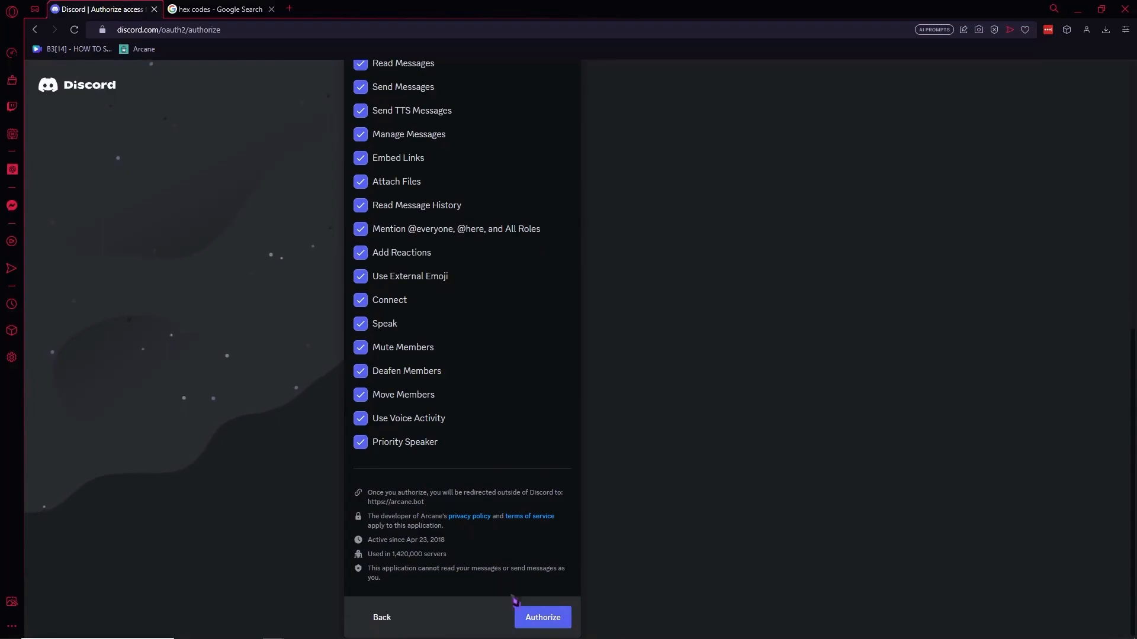
{"action": "left_click", "coordinate": [542, 619]}
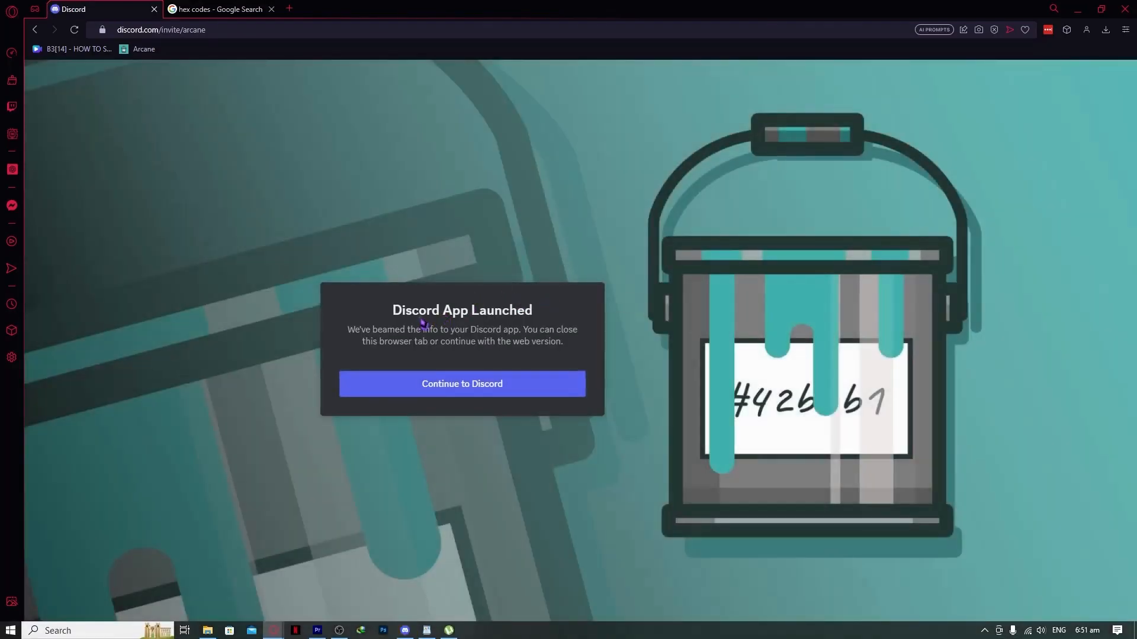
- Switch to the Discord app and create a text channel named bot-commands in the ARCANE TUTORIAL server, placed below the general text channel
{"action": "left_click", "coordinate": [405, 632]}
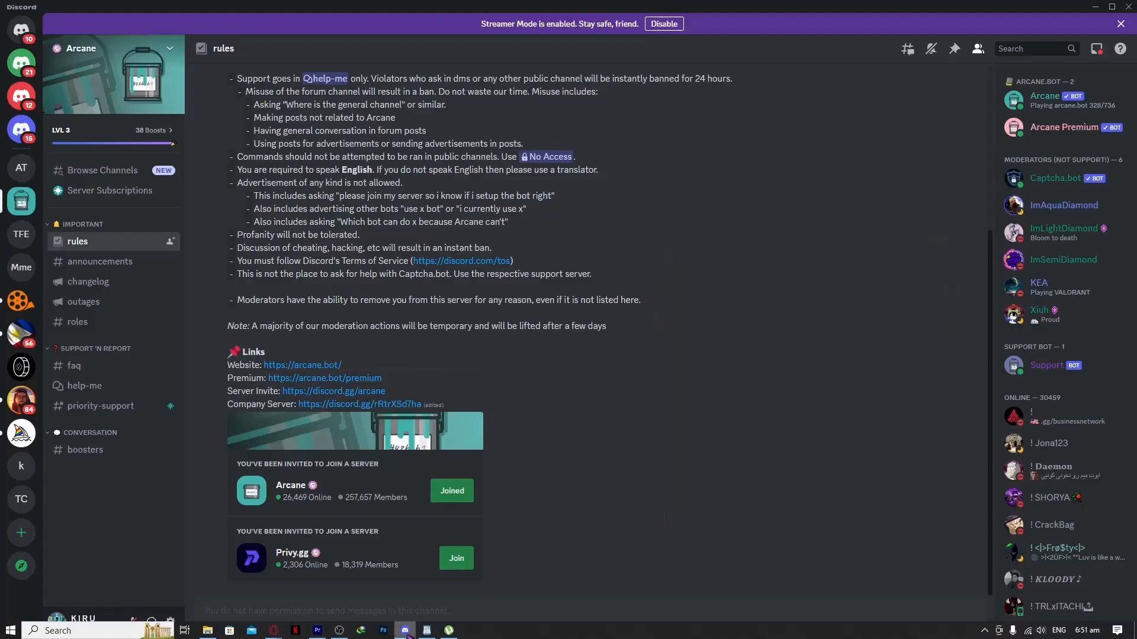
{"action": "left_click", "coordinate": [21, 169]}
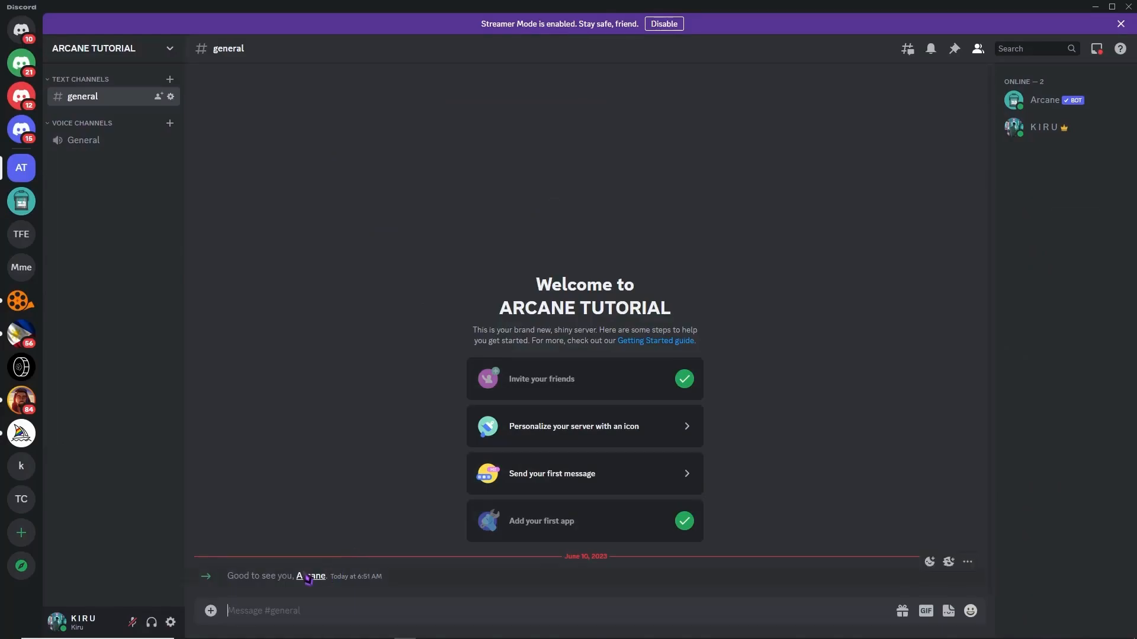
{"action": "right_click", "coordinate": [126, 170]}
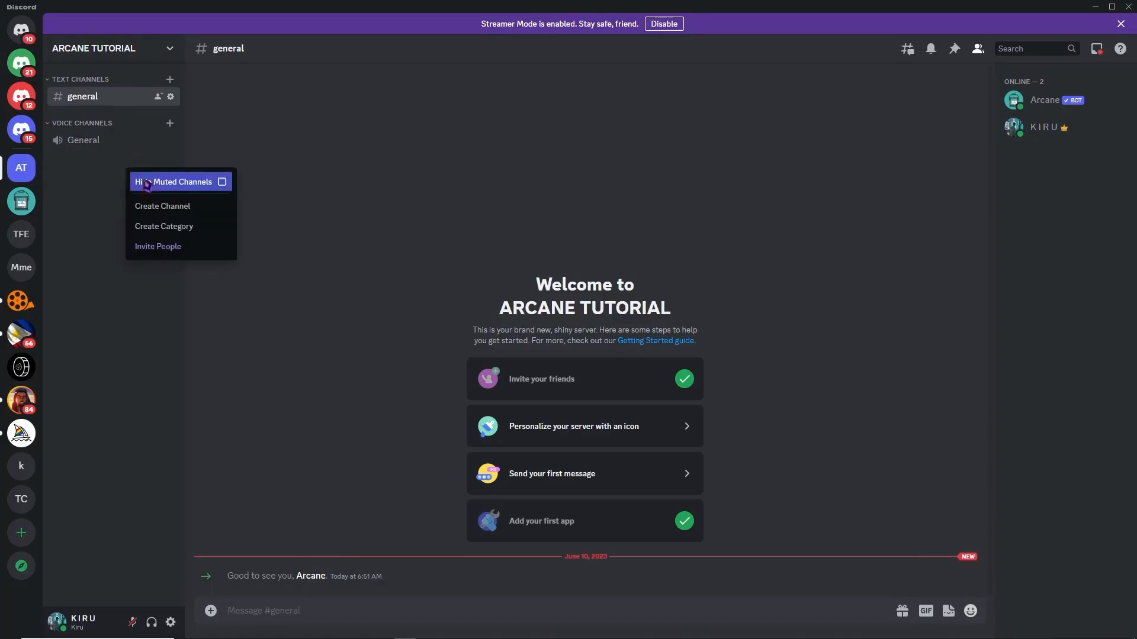
{"action": "left_click", "coordinate": [177, 206]}
{"action": "type", "text": "b"}
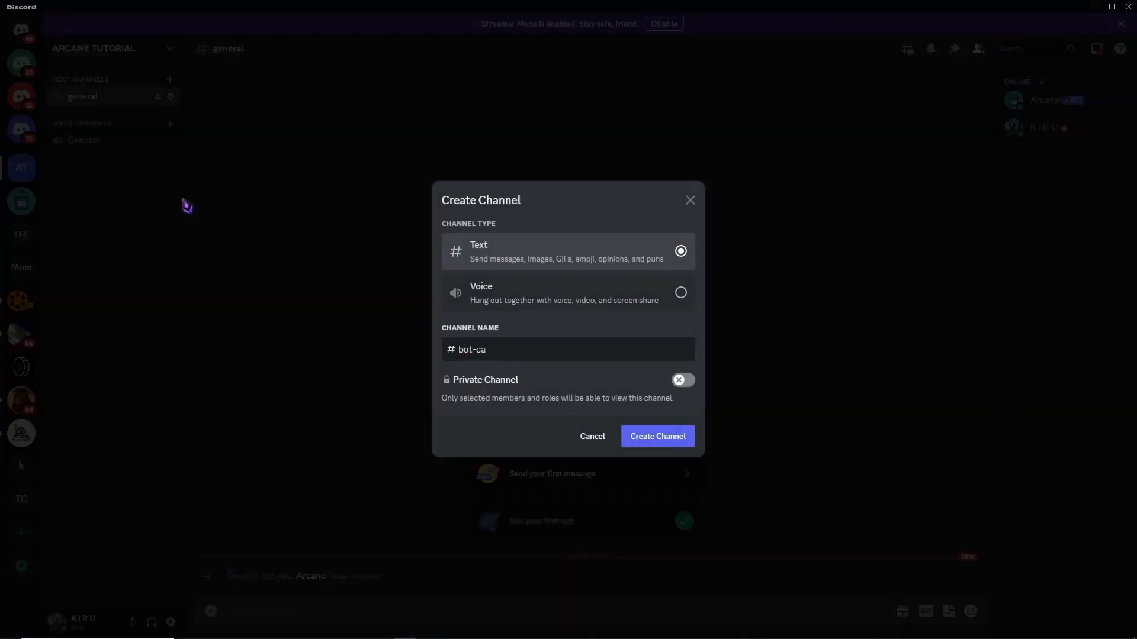
{"action": "type", "text": "ot-commands"}
{"action": "left_click", "coordinate": [654, 436]}
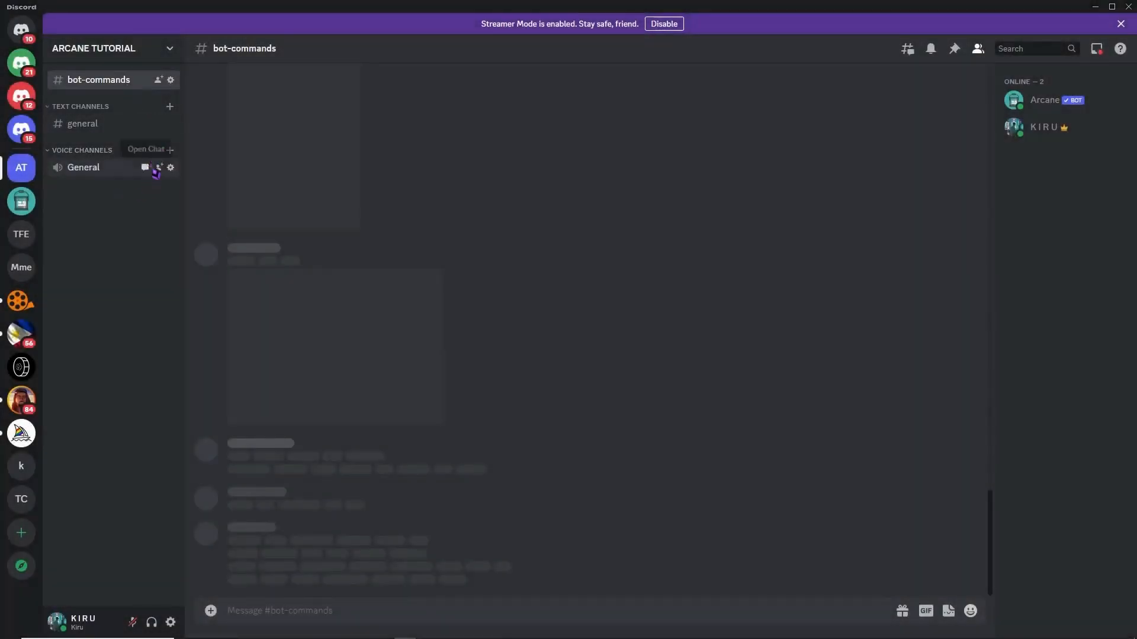
{"action": "left_click_drag", "start_coordinate": [117, 83], "coordinate": [109, 135]}
- Create a text channel named no-xp, place it below bot-commands, and return to the bot-commands channel
{"action": "right_click", "coordinate": [110, 230]}
{"action": "left_click", "coordinate": [167, 283]}
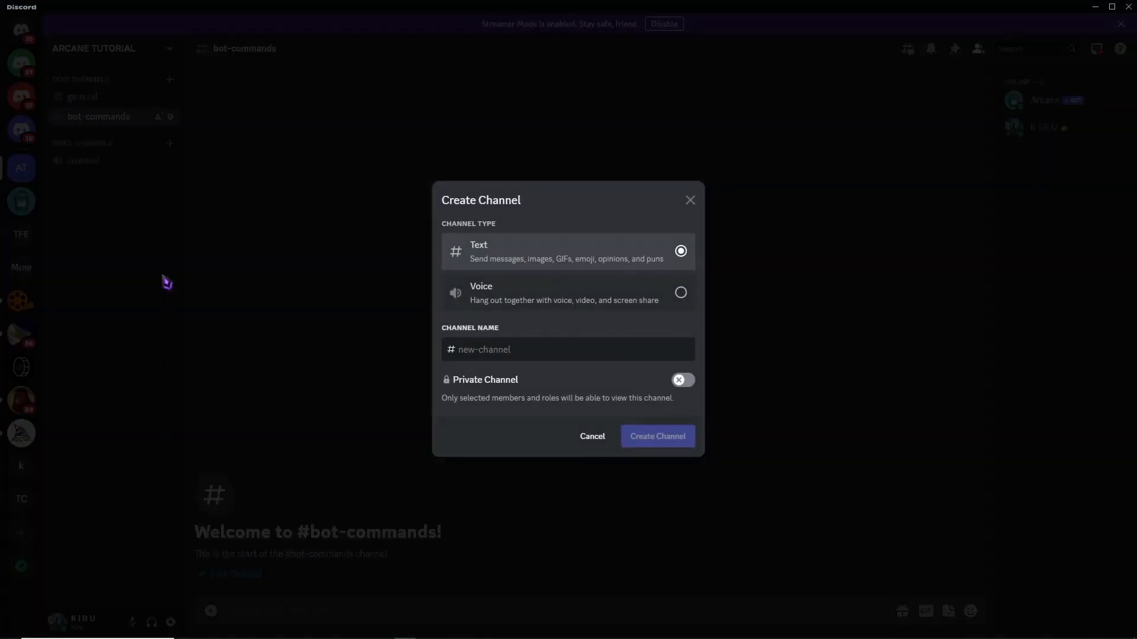
{"action": "type", "text": "no-xp"}
{"action": "key", "text": "Return"}
{"action": "left_click_drag", "start_coordinate": [130, 100], "coordinate": [133, 155]}
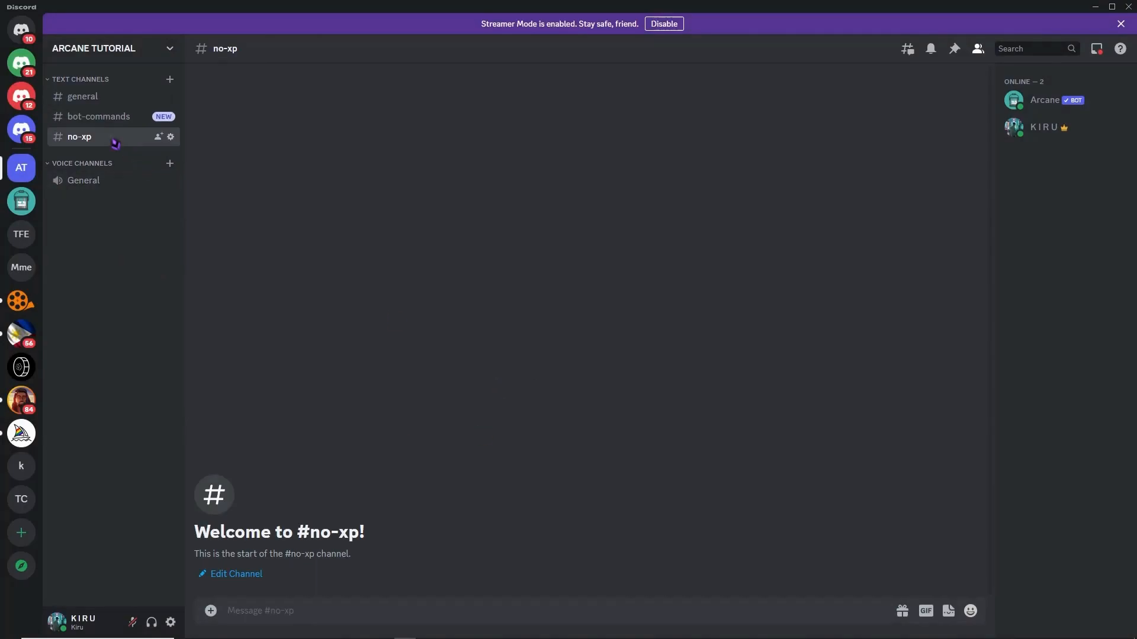
{"action": "left_click", "coordinate": [110, 119]}
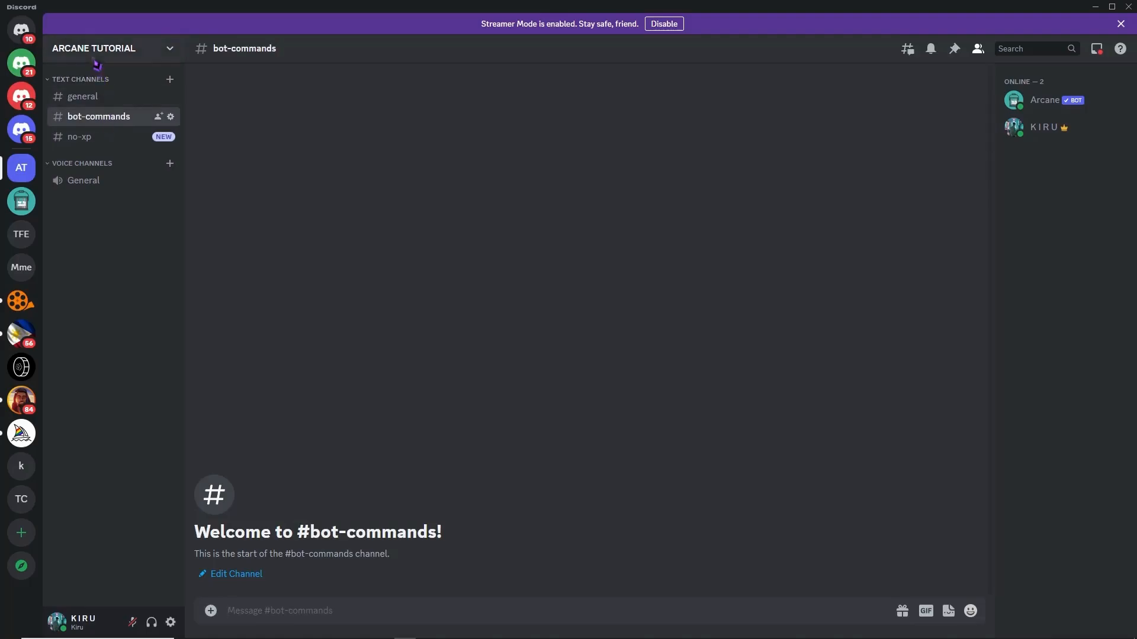
- Create a server role named BEGINNER [LEVEL 1] and give it the bright red role color
{"action": "left_click", "coordinate": [96, 61]}
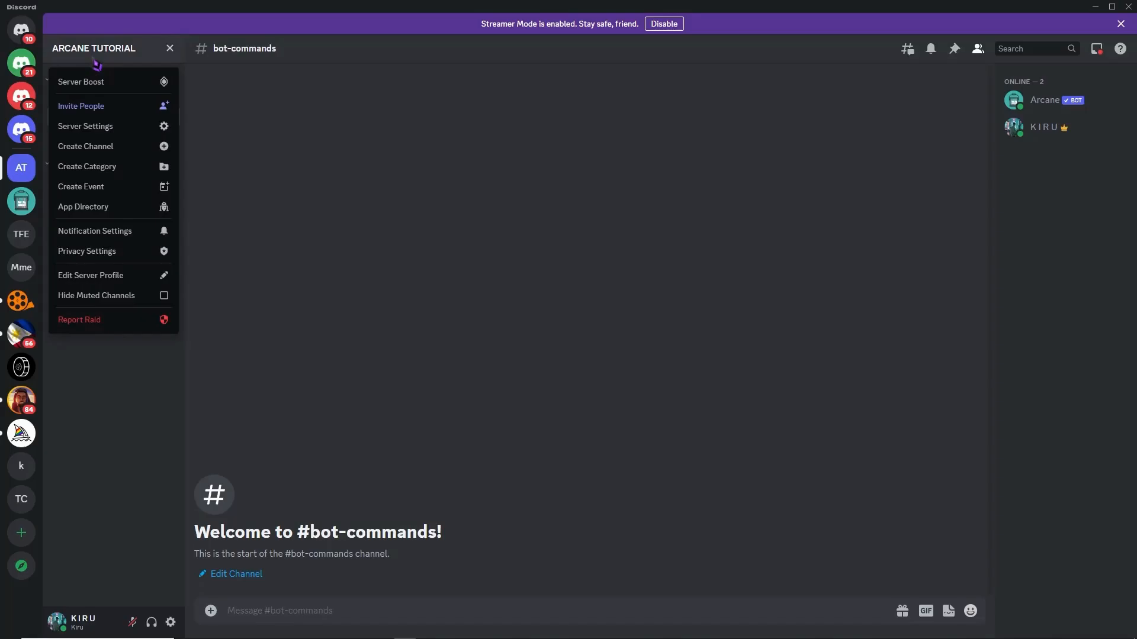
{"action": "left_click", "coordinate": [95, 126]}
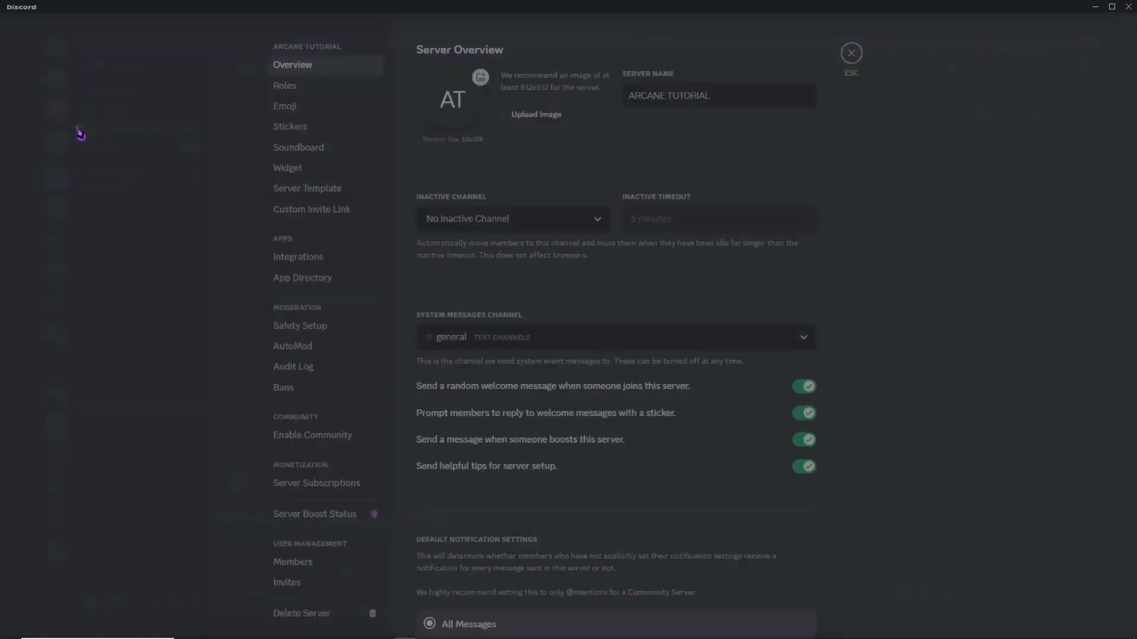
{"action": "left_click", "coordinate": [295, 95]}
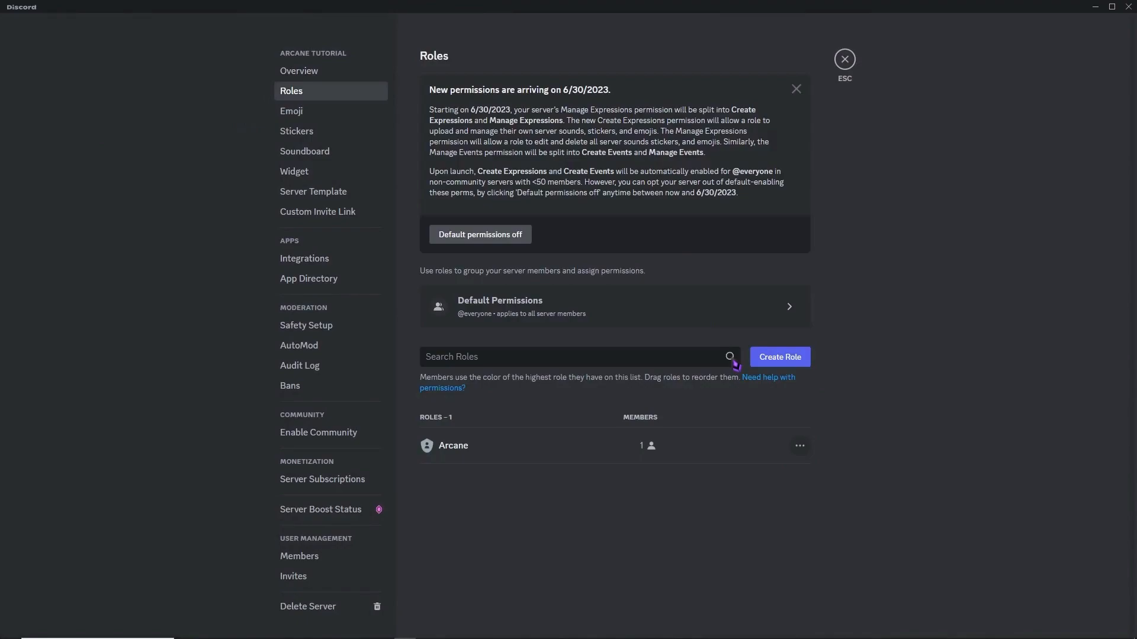
{"action": "left_click", "coordinate": [791, 365]}
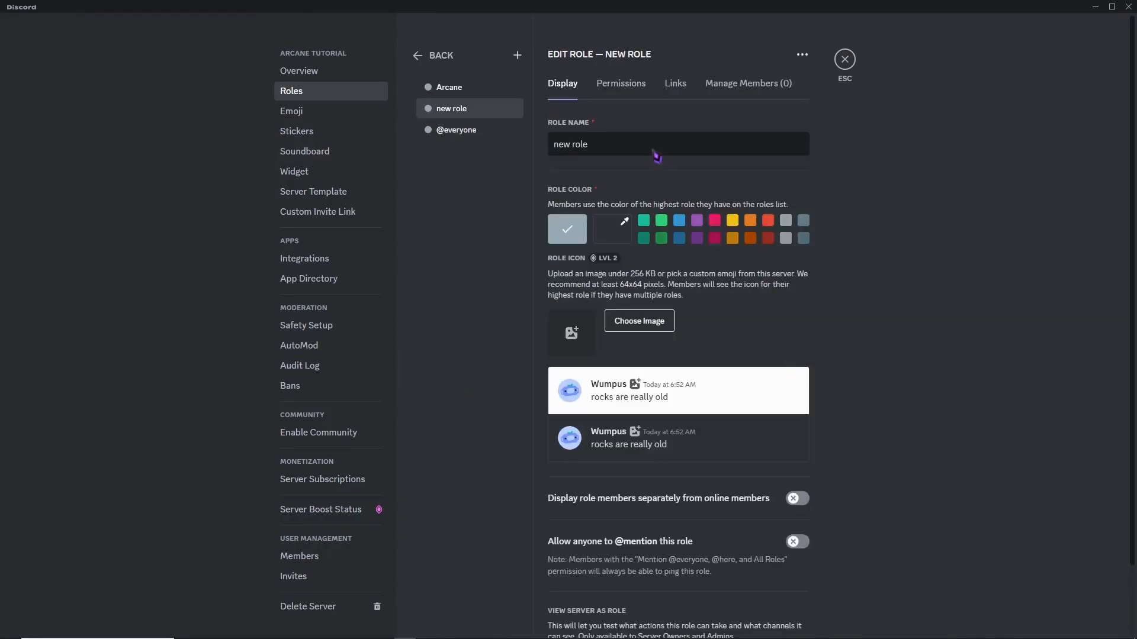
{"action": "left_click_drag", "start_coordinate": [596, 146], "coordinate": [525, 151]}
{"action": "type", "text": "BEGINNER"}
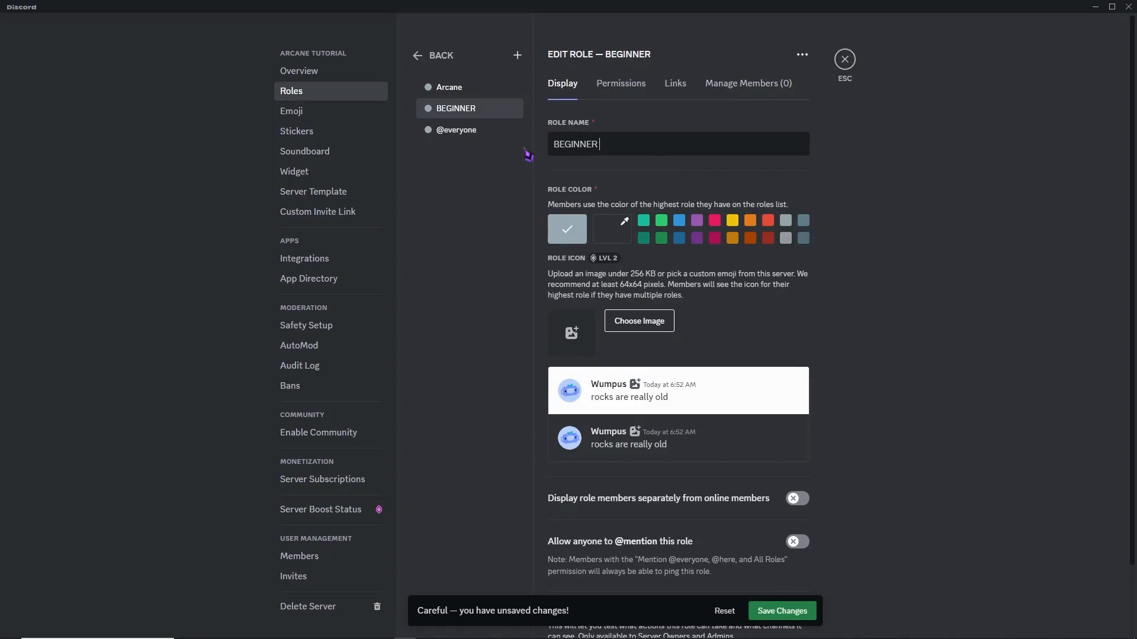
{"action": "type", "text": " [LEVEL 1"}
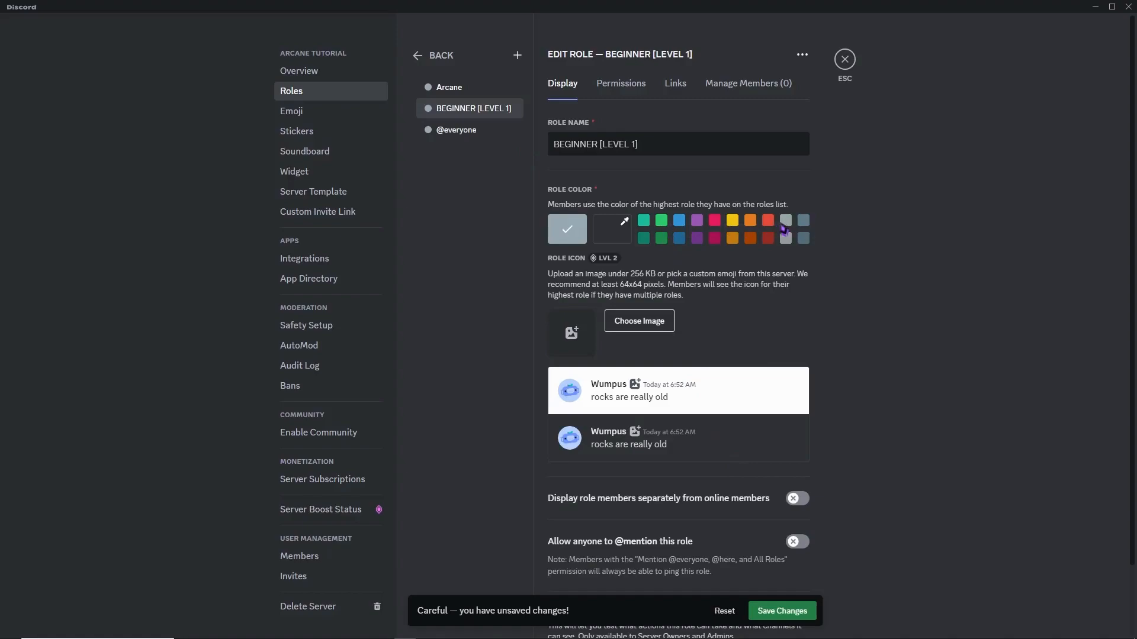
{"action": "left_click", "coordinate": [768, 223]}
- Review the permissions available to the BEGINNER [LEVEL 1] role without enabling any, and save the role
{"action": "left_click", "coordinate": [621, 87]}
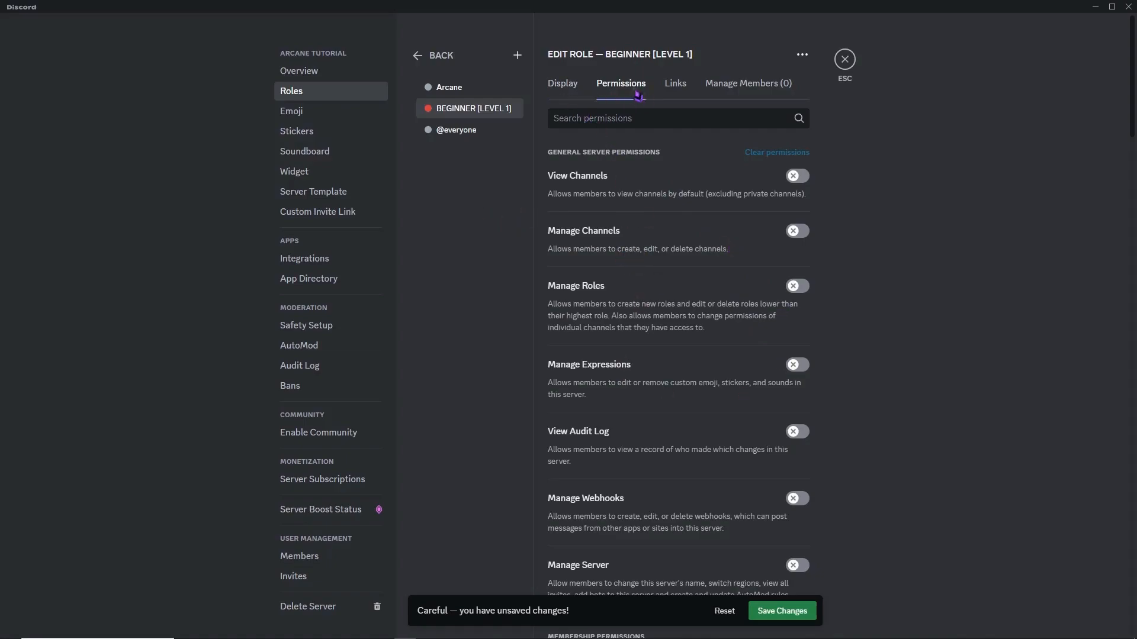
{"action": "scroll", "coordinate": [687, 231], "scroll_direction": "down", "scroll_amount": 9}
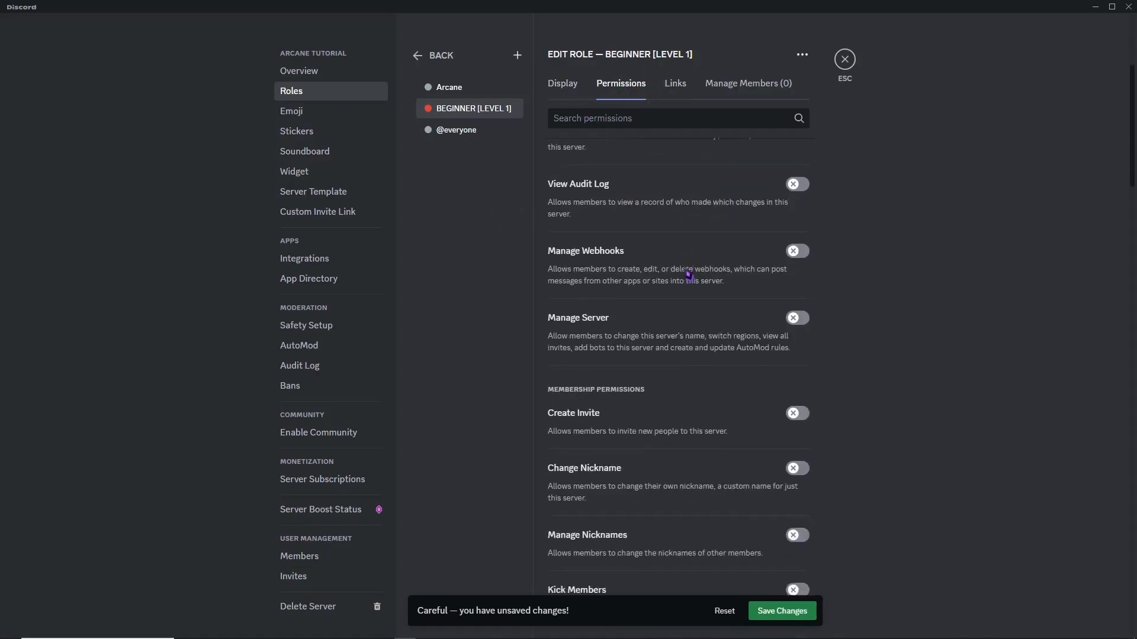
{"action": "scroll", "coordinate": [669, 406], "scroll_direction": "down", "scroll_amount": 15}
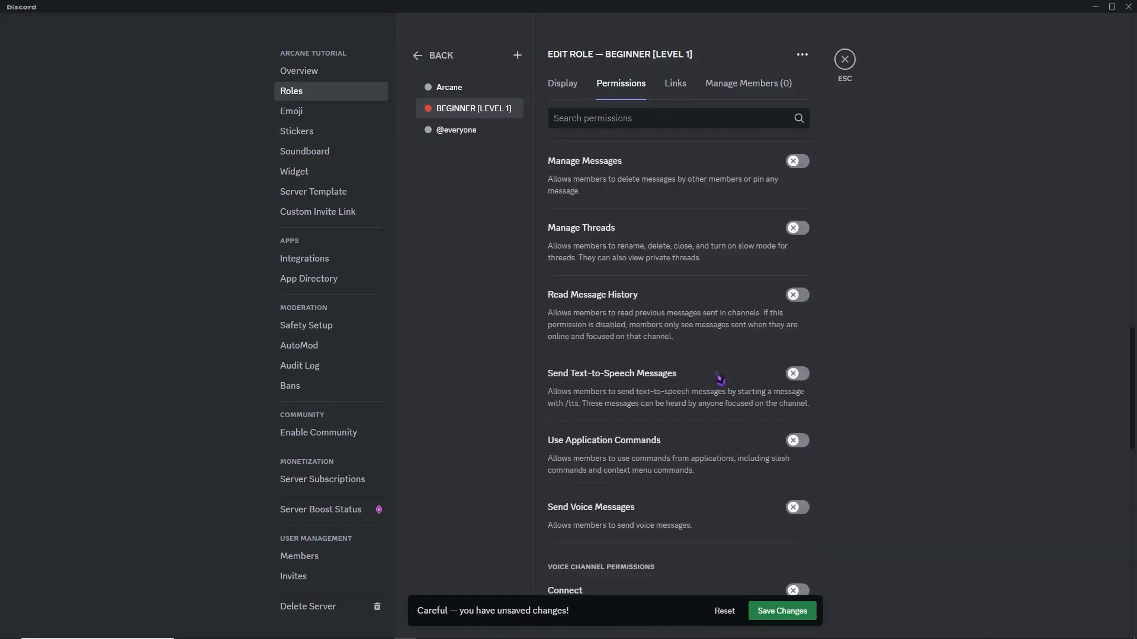
{"action": "scroll", "coordinate": [770, 369], "scroll_direction": "down", "scroll_amount": 6}
{"action": "scroll", "coordinate": [791, 373], "scroll_direction": "up", "scroll_amount": 20}
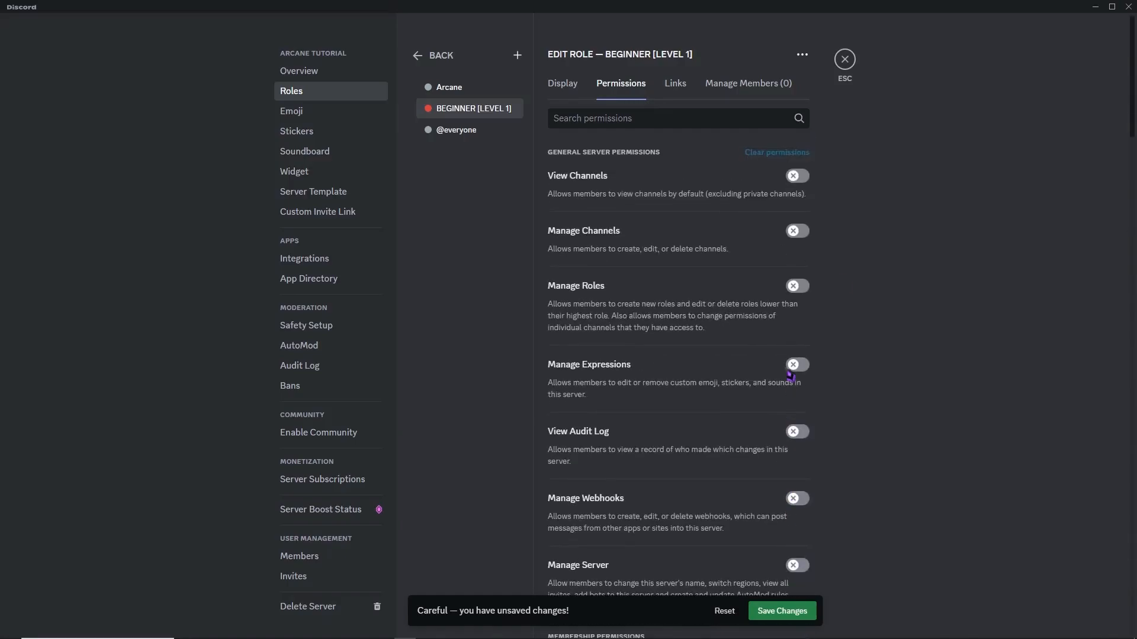
{"action": "left_click", "coordinate": [573, 91]}
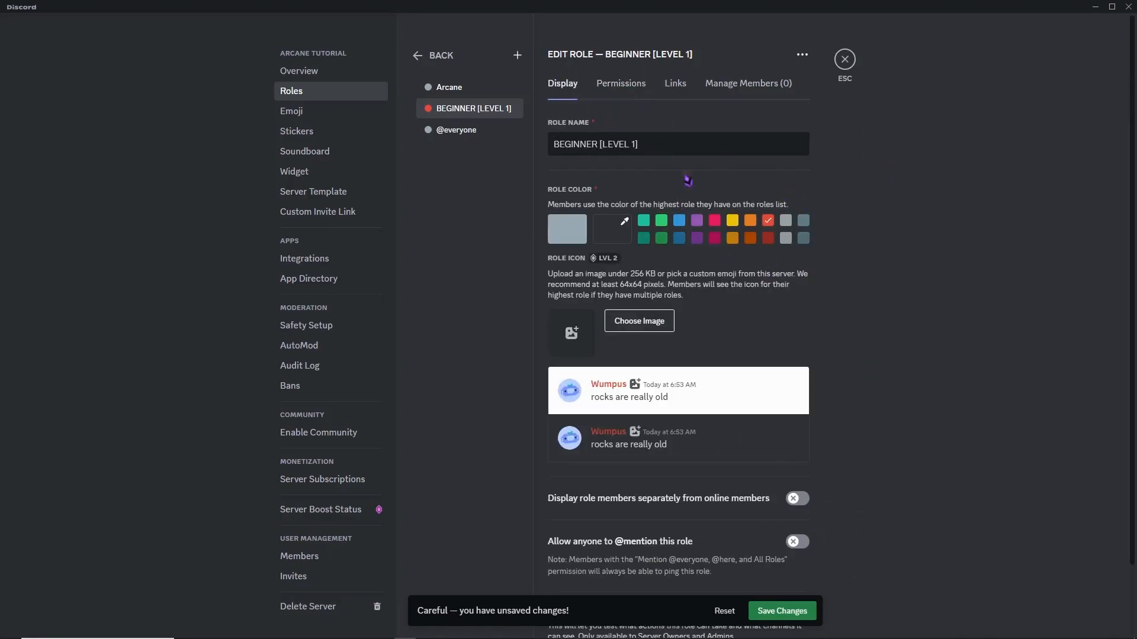
{"action": "left_click", "coordinate": [795, 614]}
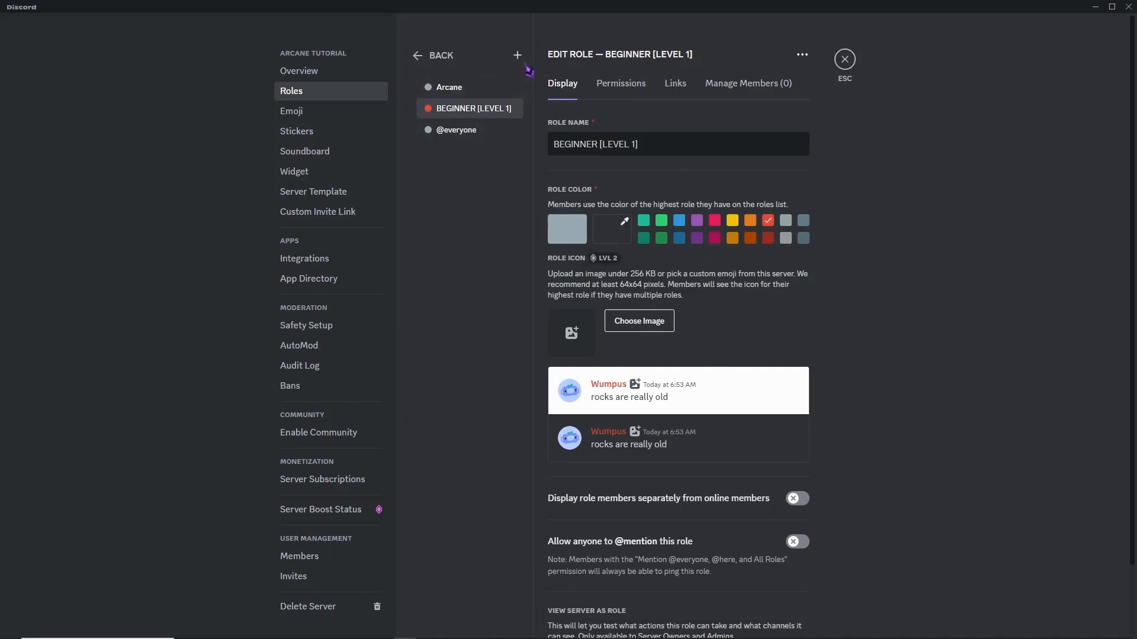
- Create a role named INTERMEDIATE [LEVEL 10] with the bright orange role color and save it
{"action": "left_click", "coordinate": [517, 55]}
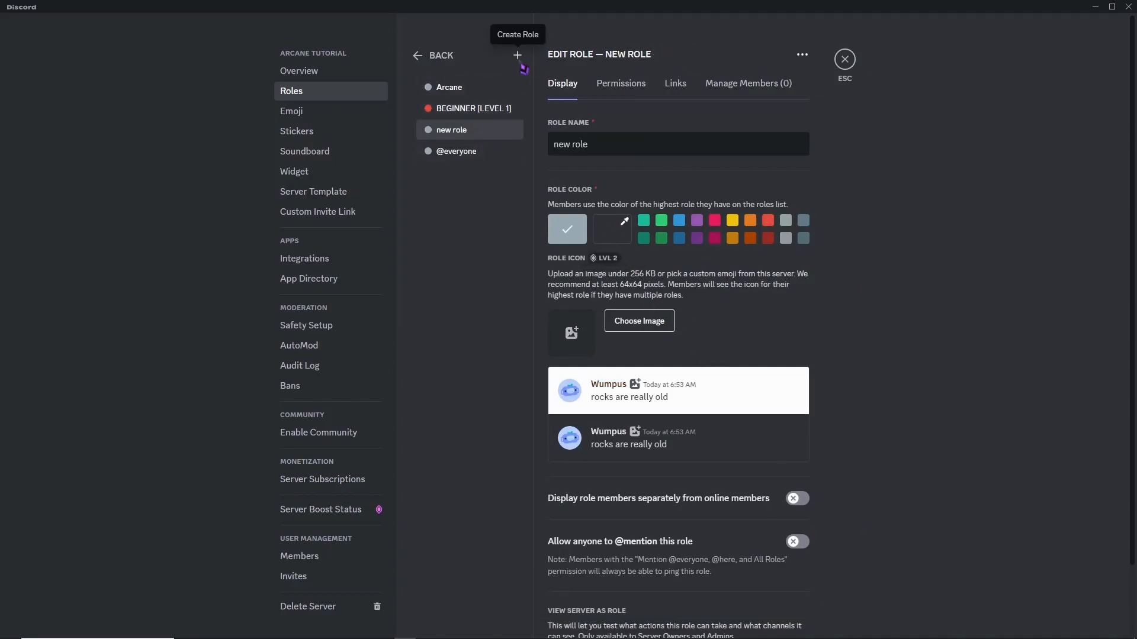
{"action": "triple_click", "coordinate": [608, 152]}
{"action": "type", "text": "INTERMEDIATE"}
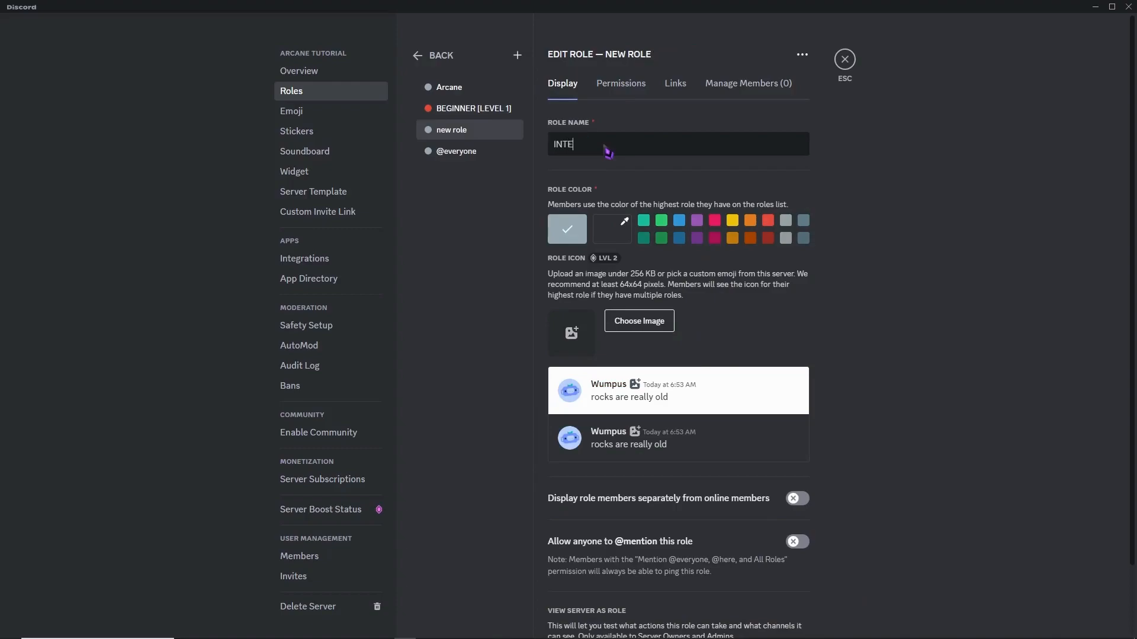
{"action": "type", "text": " ["}
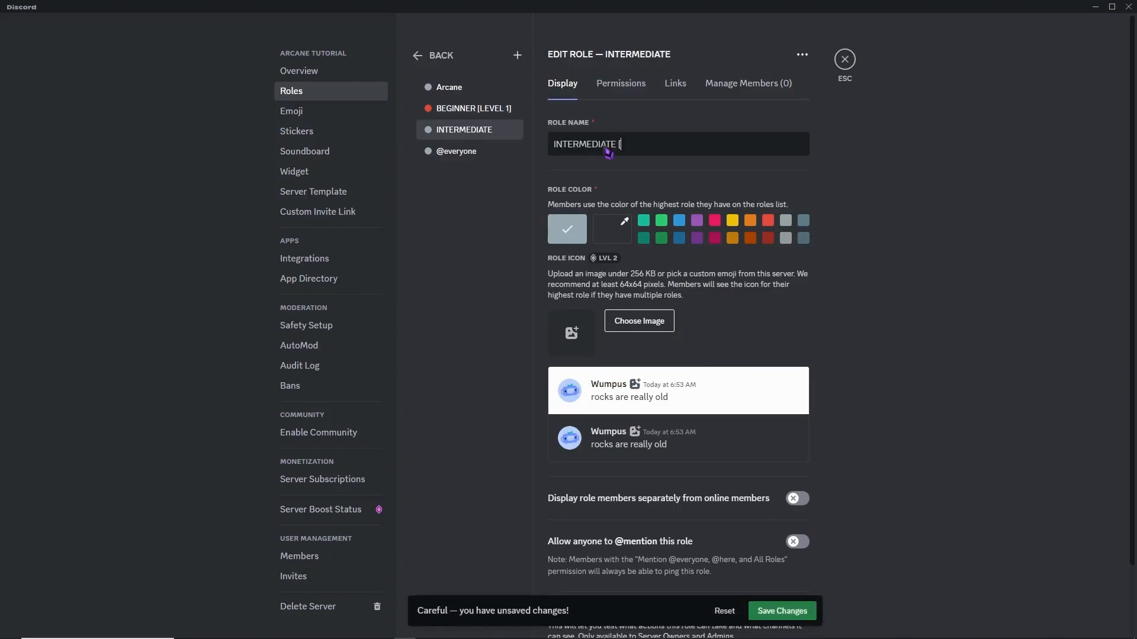
{"action": "type", "text": "LEVEL 10"}
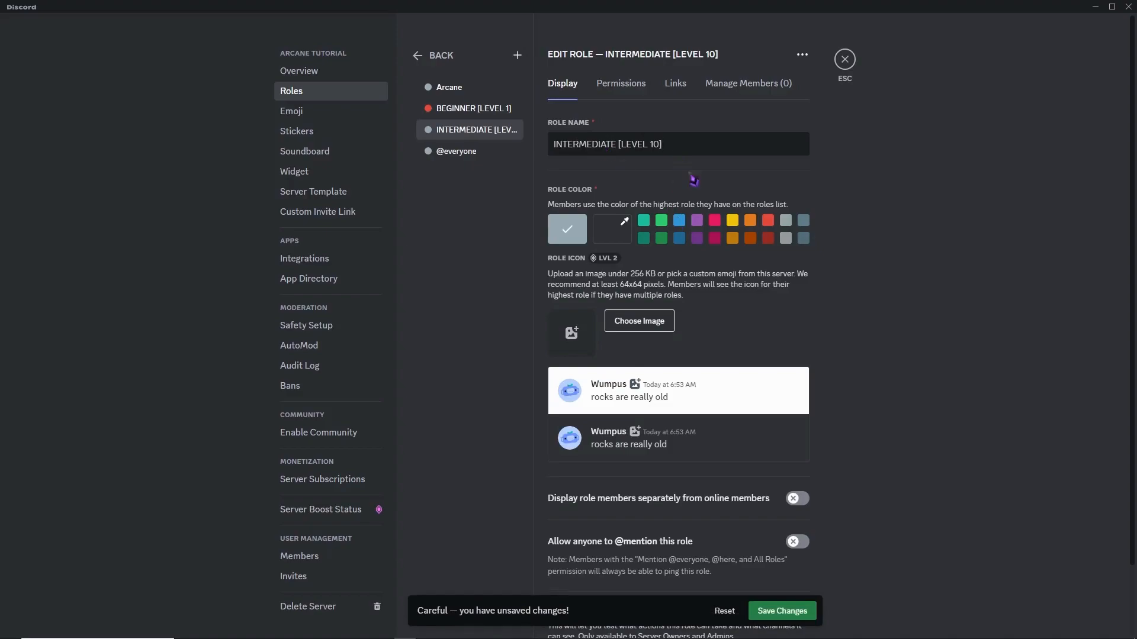
{"action": "left_click", "coordinate": [750, 221]}
{"action": "left_click", "coordinate": [620, 84]}
{"action": "left_click", "coordinate": [566, 89]}
{"action": "left_click", "coordinate": [782, 611]}
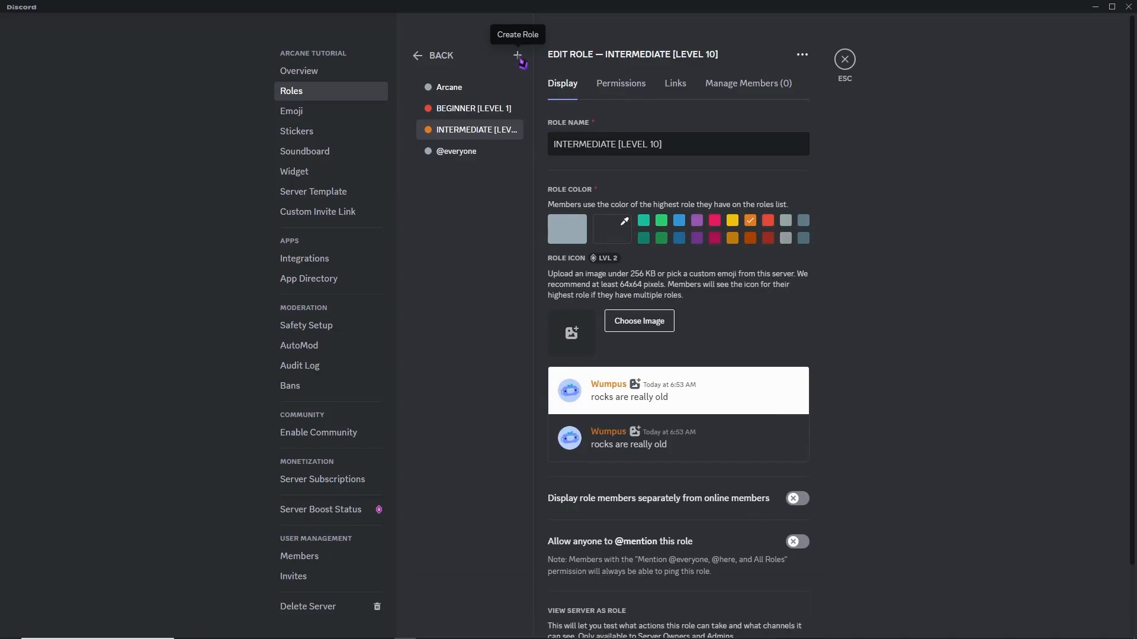
- Create a role named ADVANCED [LEVEL 20] with the bright yellow role color and save it
{"action": "left_click", "coordinate": [518, 55]}
{"action": "left_click_drag", "start_coordinate": [599, 145], "coordinate": [541, 154]}
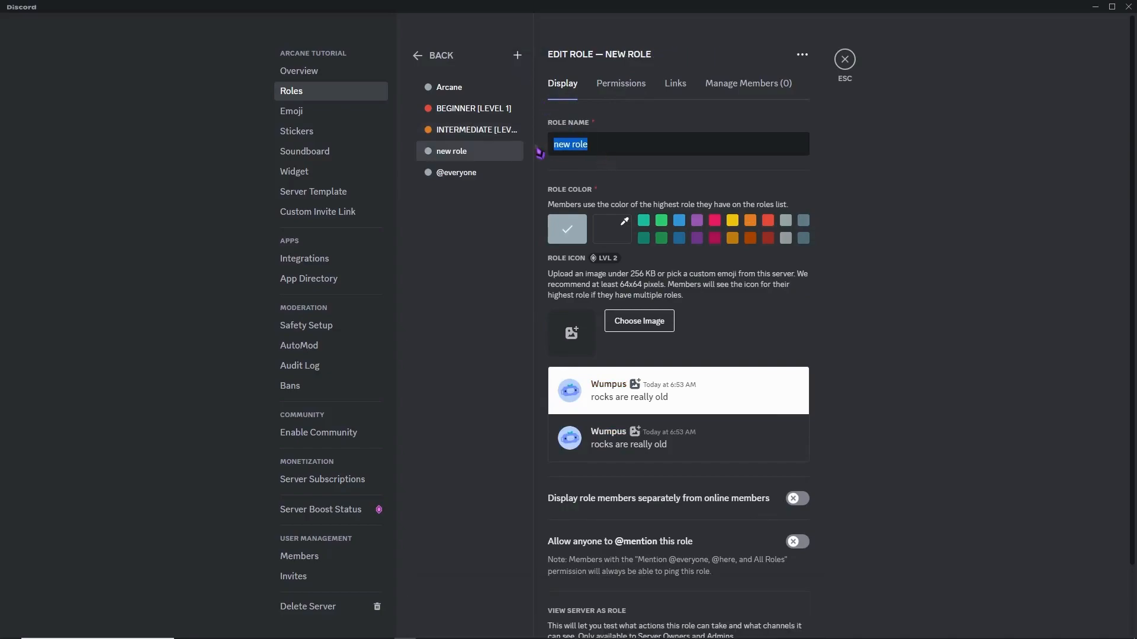
{"action": "key", "text": "BackSpace"}
{"action": "type", "text": "ADVANCED "}
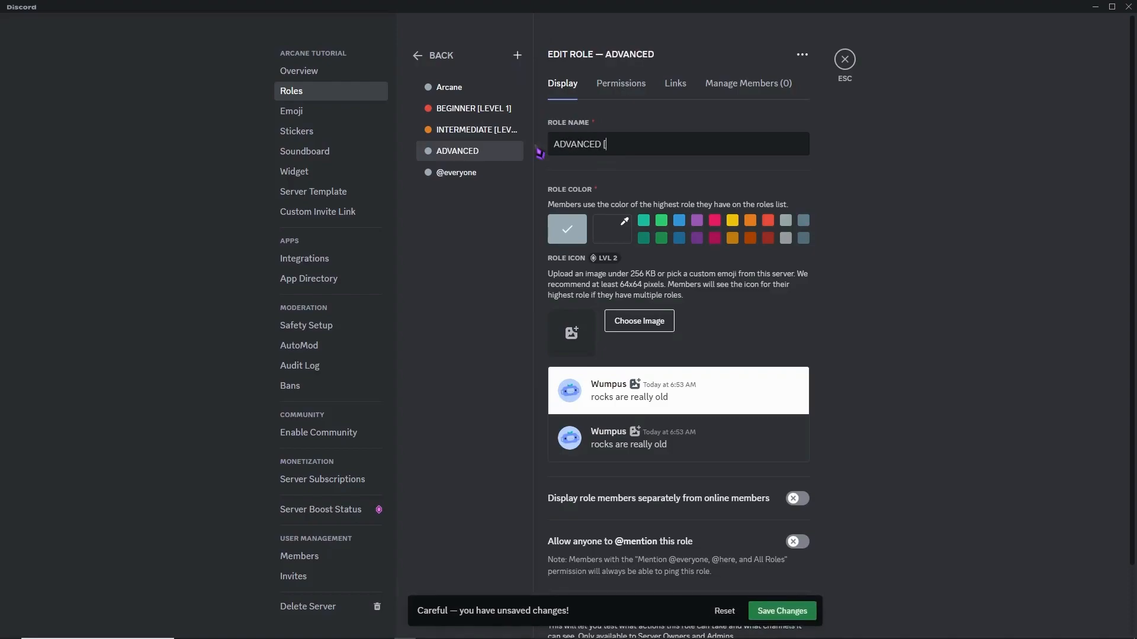
{"action": "type", "text": "[LEVEL 20"}
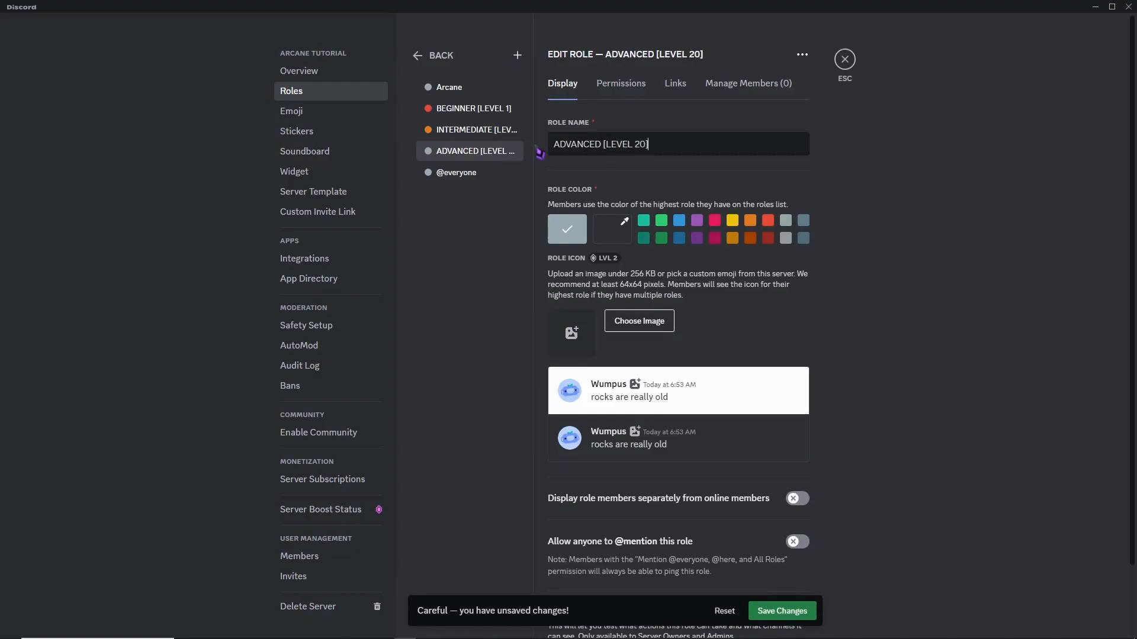
{"action": "left_click", "coordinate": [734, 221]}
{"action": "left_click", "coordinate": [800, 610]}
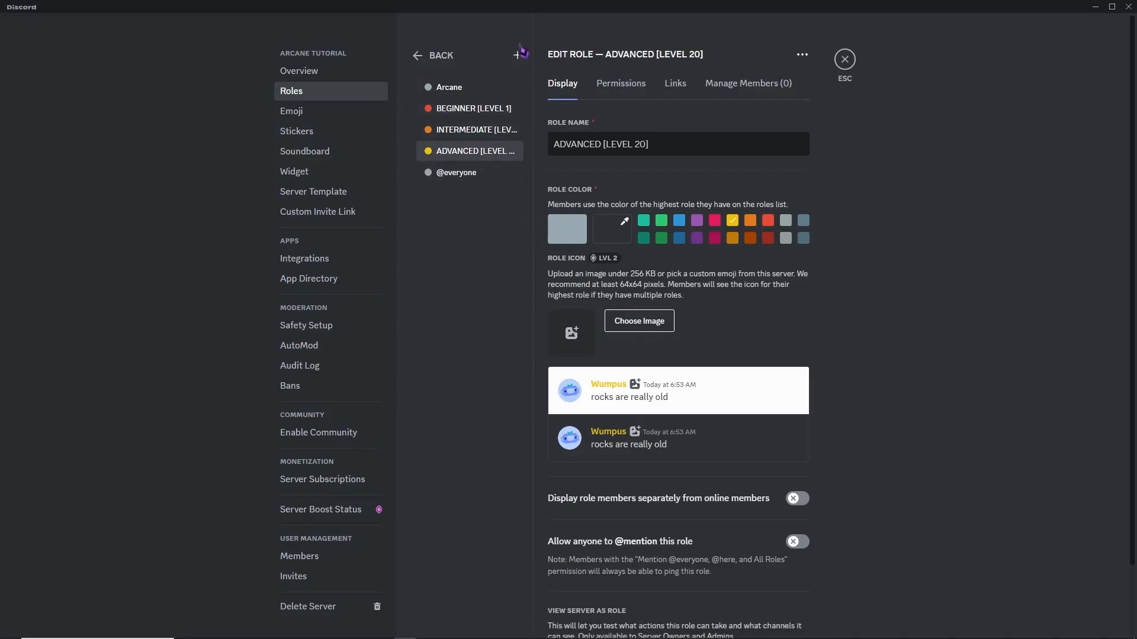
- Create a role named EXPERT [LEVEL 40] with the default role color and save it
{"action": "left_click", "coordinate": [518, 59]}
{"action": "triple_click", "coordinate": [599, 153]}
{"action": "type", "text": "EXPERT"}
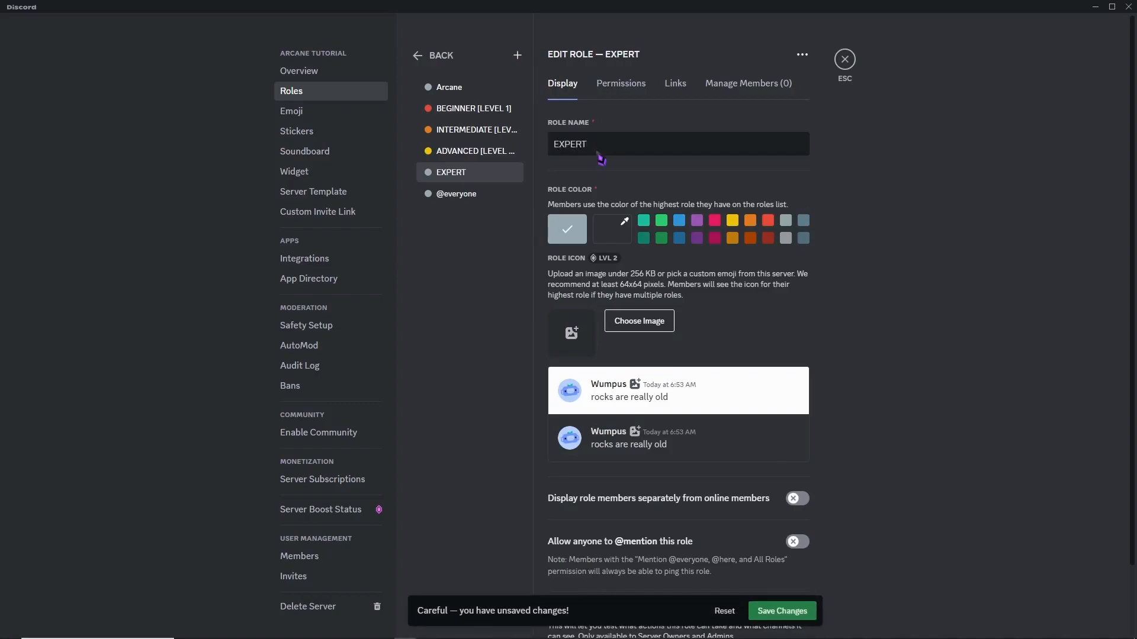
{"action": "type", "text": " [LEVEL 40"}
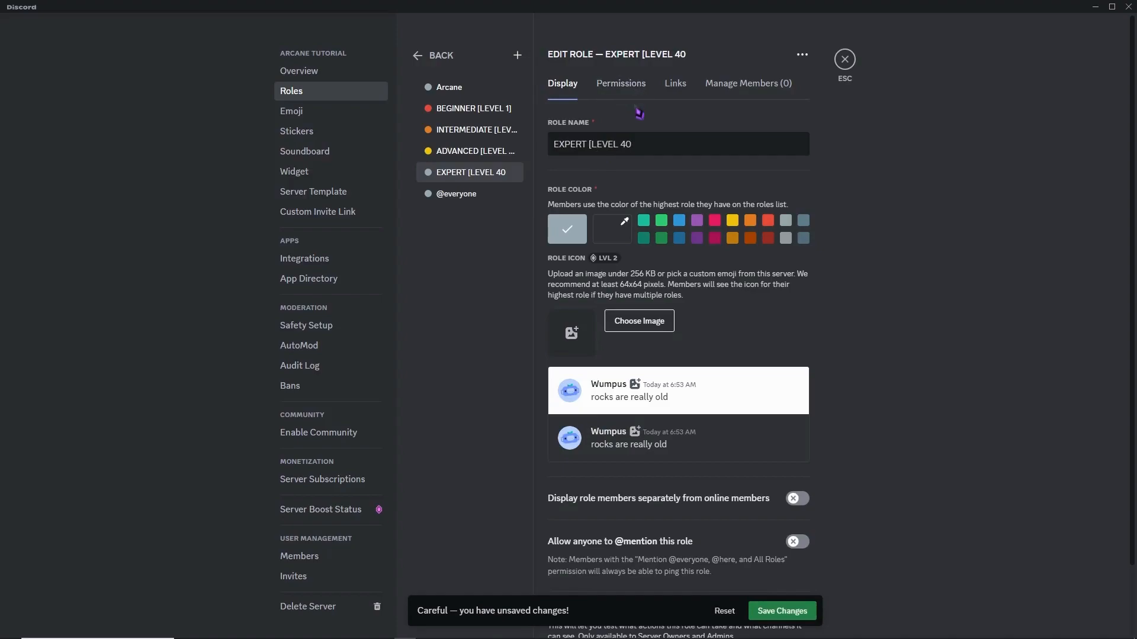
{"action": "type", "text": "]"}
{"action": "left_click", "coordinate": [620, 83]}
{"action": "left_click", "coordinate": [562, 83]}
{"action": "left_click", "coordinate": [783, 615]}
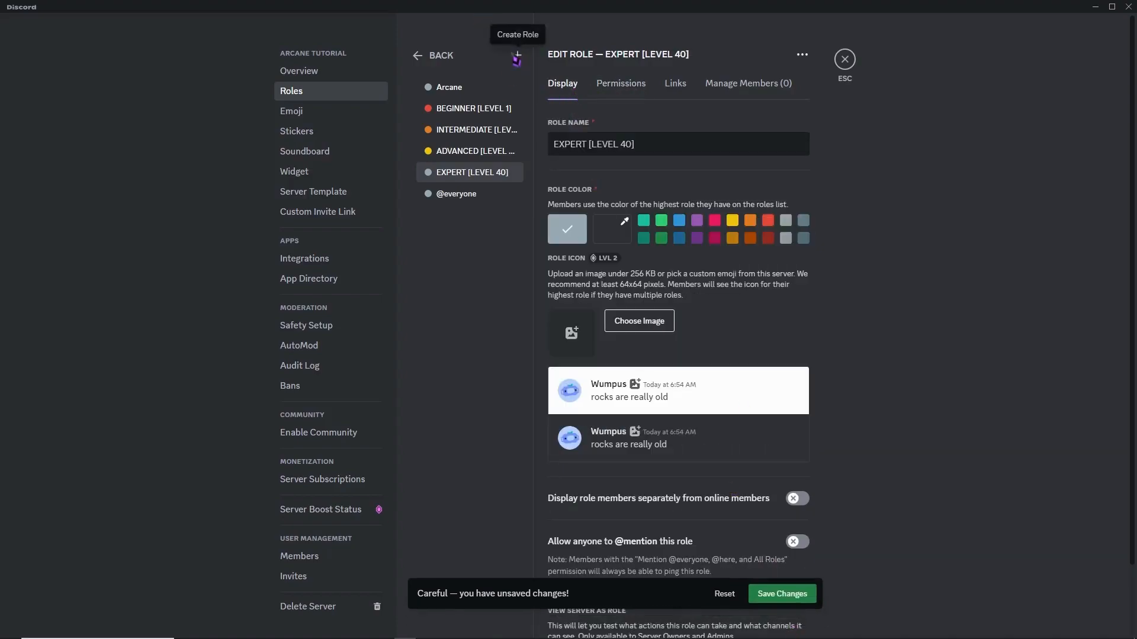
- Create a role named MASTER [LEVEL 80] with the bright green role color and save it
{"action": "left_click", "coordinate": [523, 59]}
{"action": "triple_click", "coordinate": [607, 146]}
{"action": "type", "text": "MASTER [LEVEL 80"}
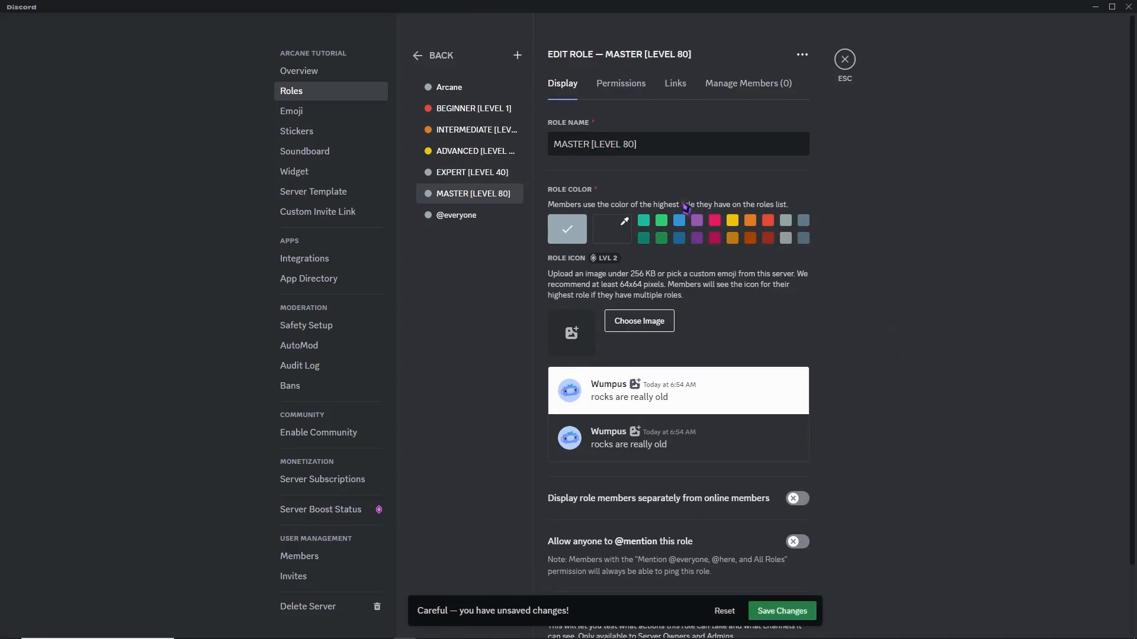
{"action": "left_click", "coordinate": [661, 220]}
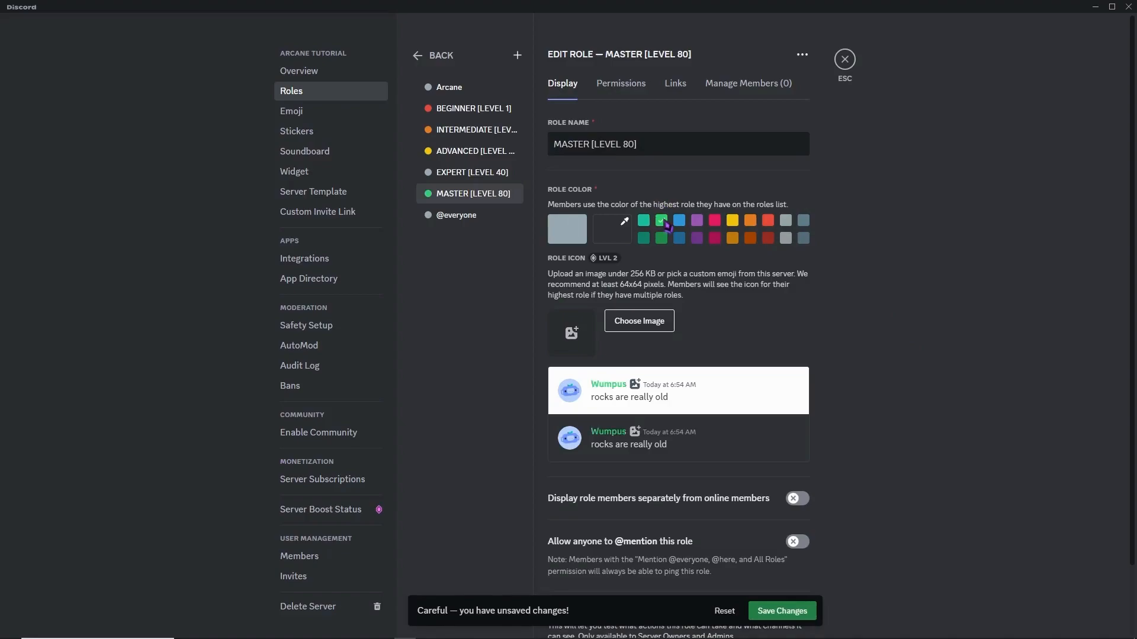
{"action": "left_click", "coordinate": [801, 609]}
- Give the EXPERT [LEVEL 40] role the bright blue color, save it, and leave the server settings
{"action": "left_click", "coordinate": [469, 172]}
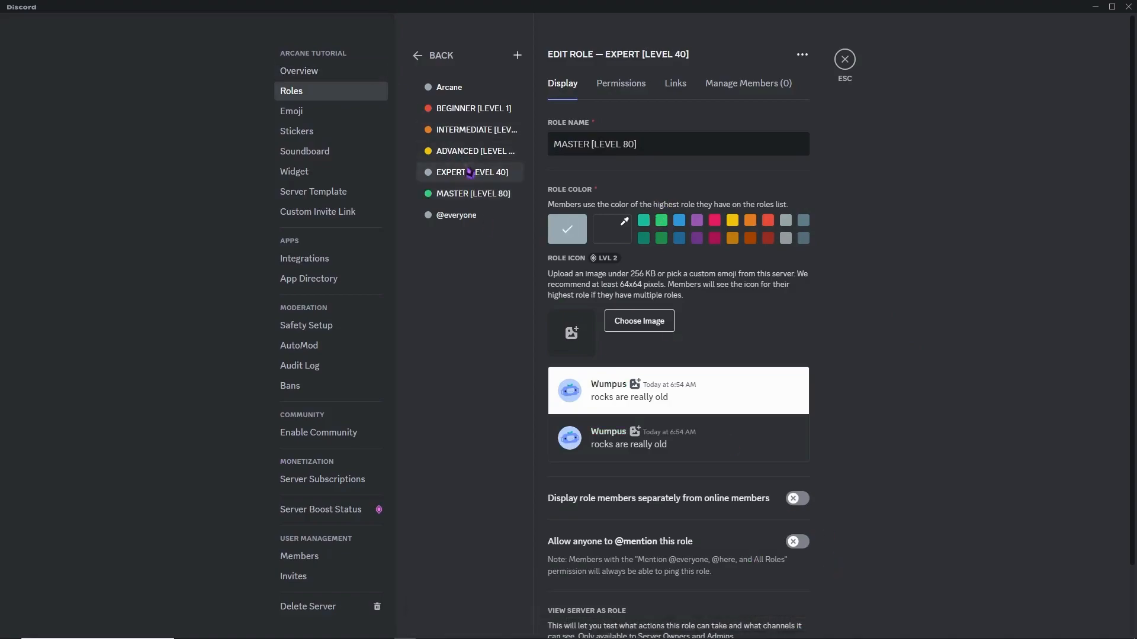
{"action": "left_click", "coordinate": [679, 220]}
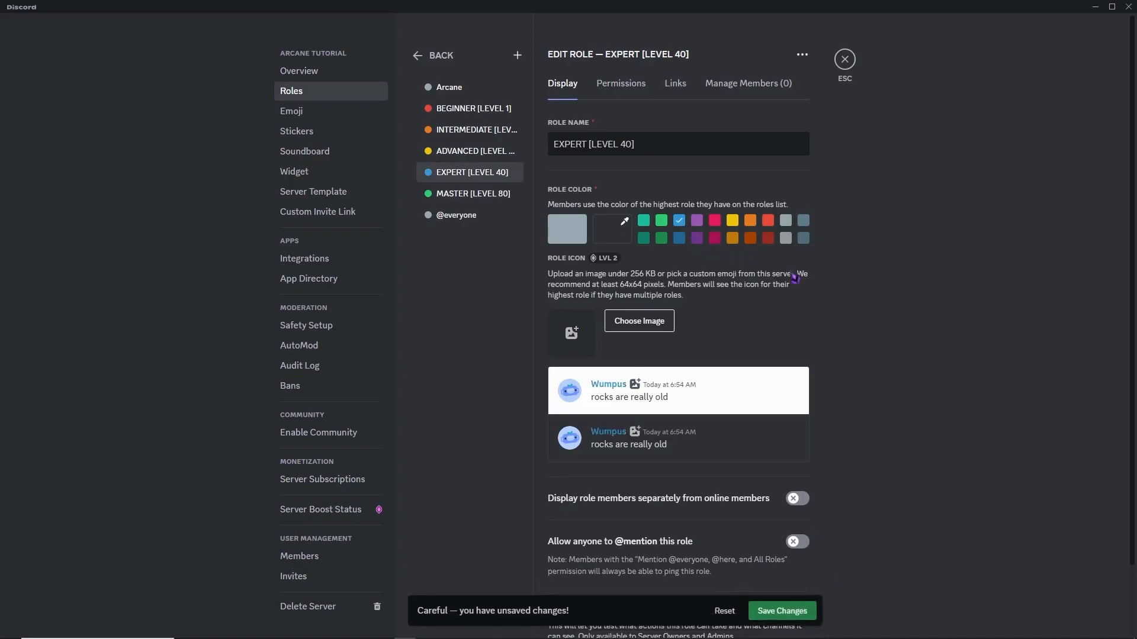
{"action": "left_click", "coordinate": [782, 610]}
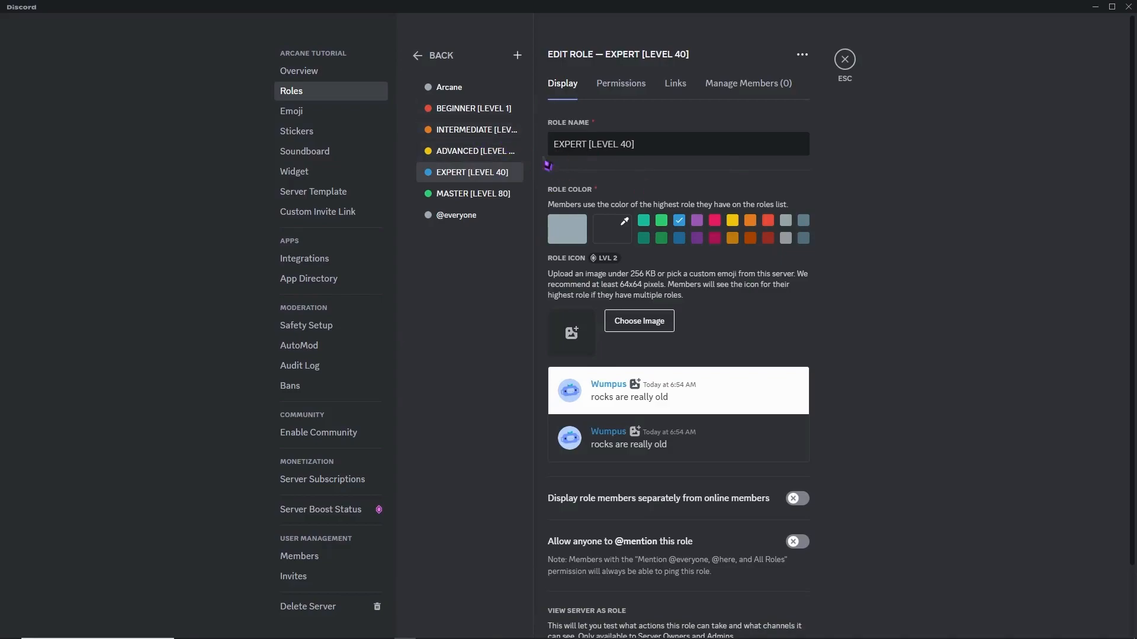
{"action": "left_click", "coordinate": [852, 69]}
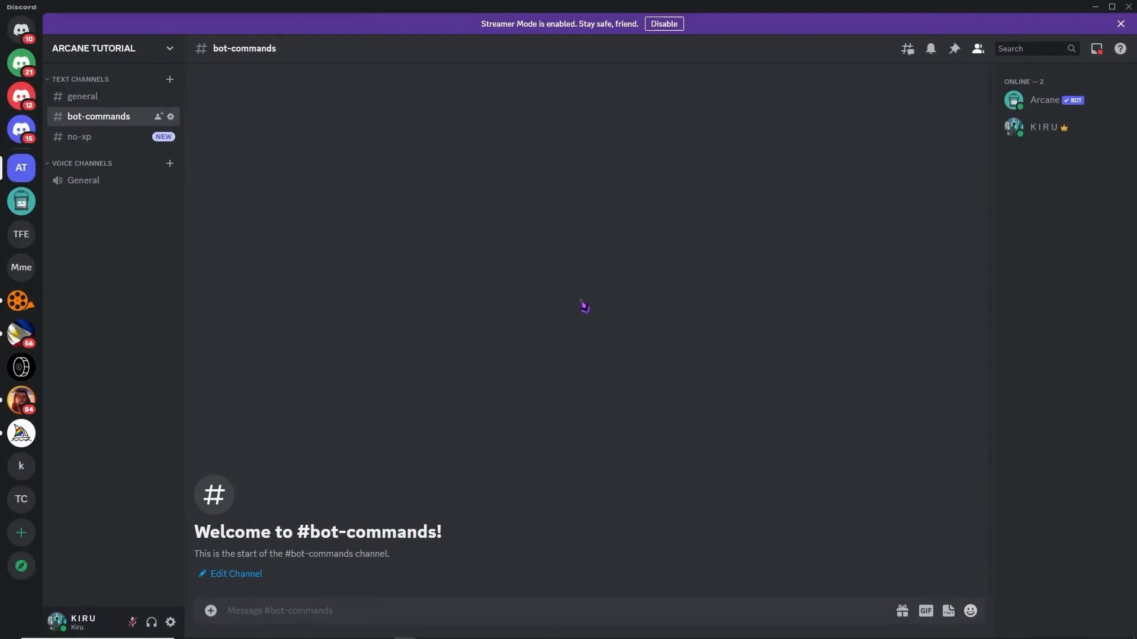
- Switch to the web browser, return to the Arcane website, and open the dashboard of the ARCANE TUTORIAL server
{"action": "left_click", "coordinate": [274, 629]}
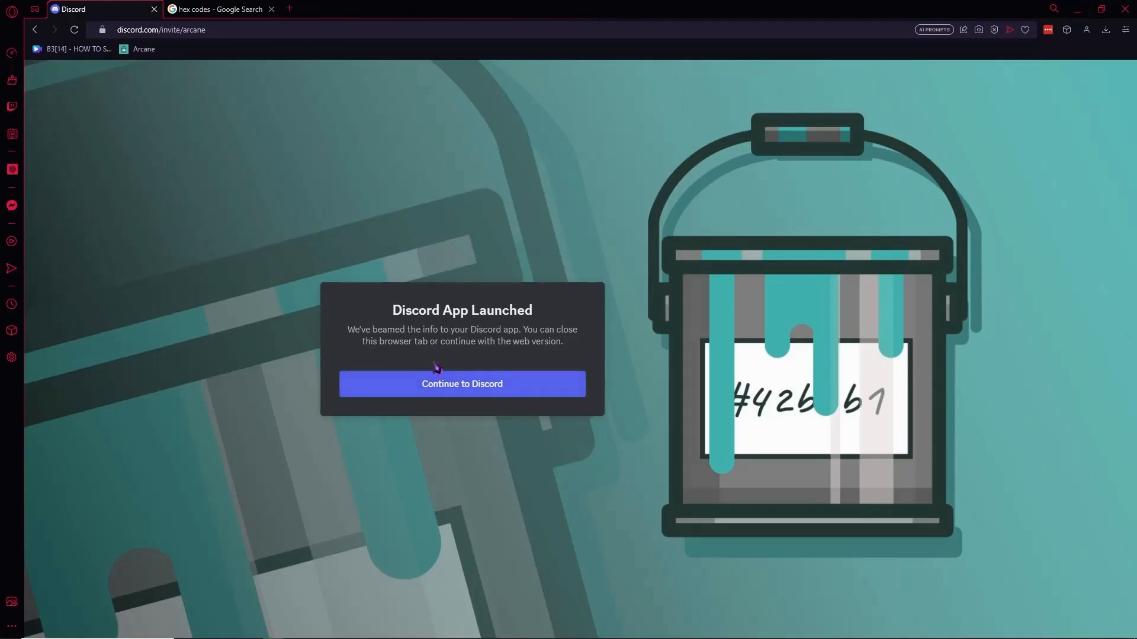
{"action": "key", "text": "alt+Left"}
{"action": "left_click", "coordinate": [72, 34]}
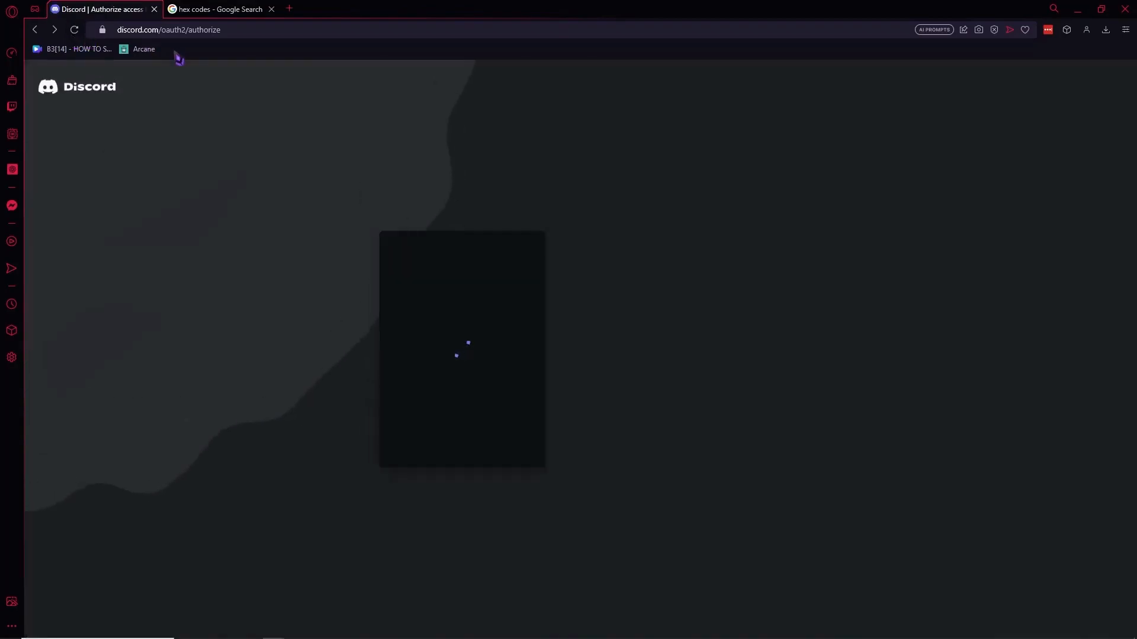
{"action": "left_click", "coordinate": [35, 30]}
{"action": "left_click", "coordinate": [35, 30]}
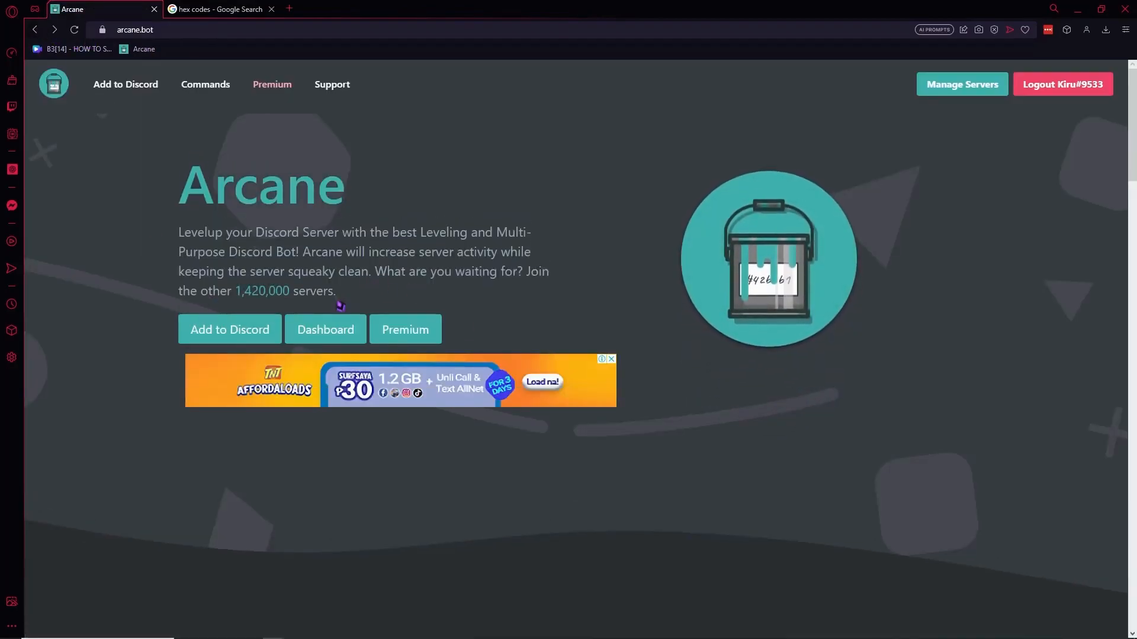
{"action": "left_click", "coordinate": [335, 331]}
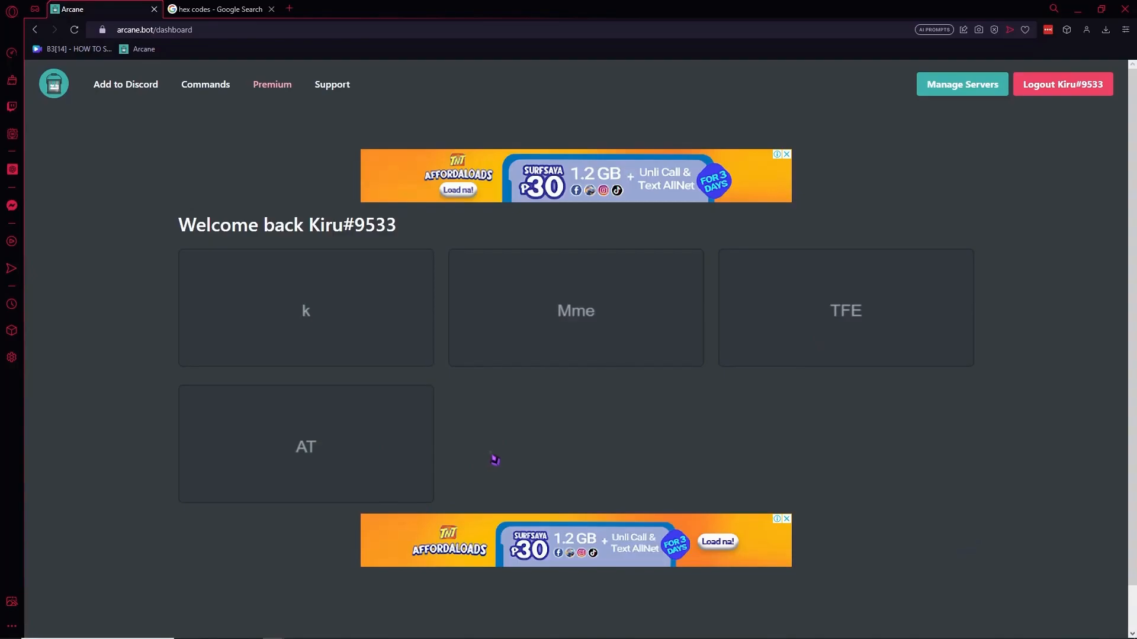
{"action": "left_click", "coordinate": [324, 460]}
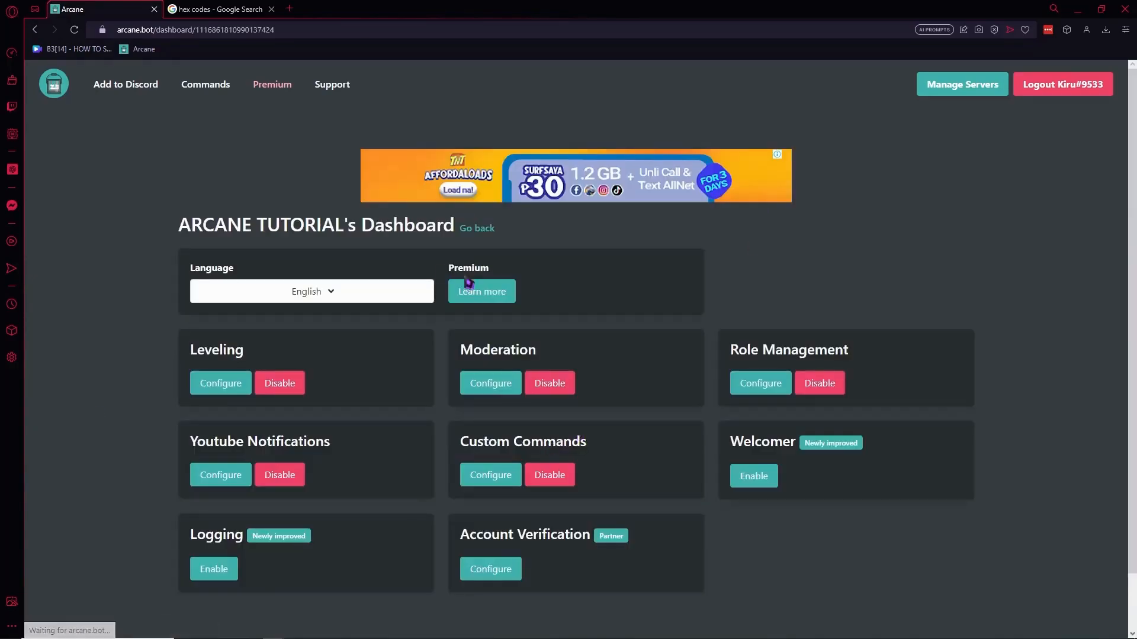
{"action": "left_click_drag", "start_coordinate": [316, 240], "coordinate": [413, 237]}
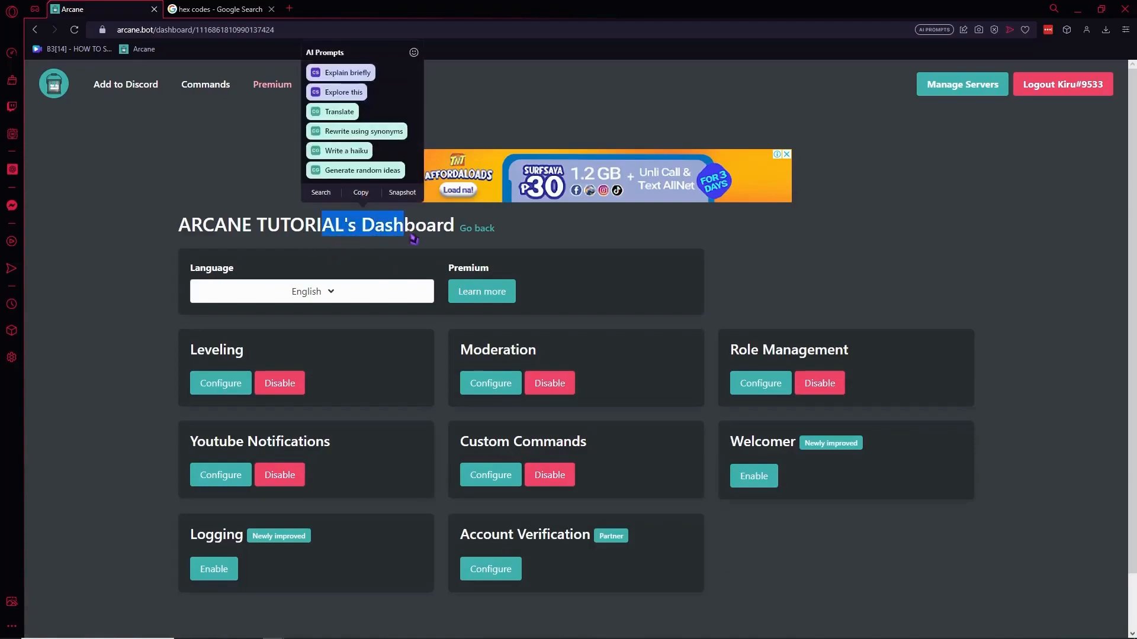
{"action": "left_click", "coordinate": [764, 238]}
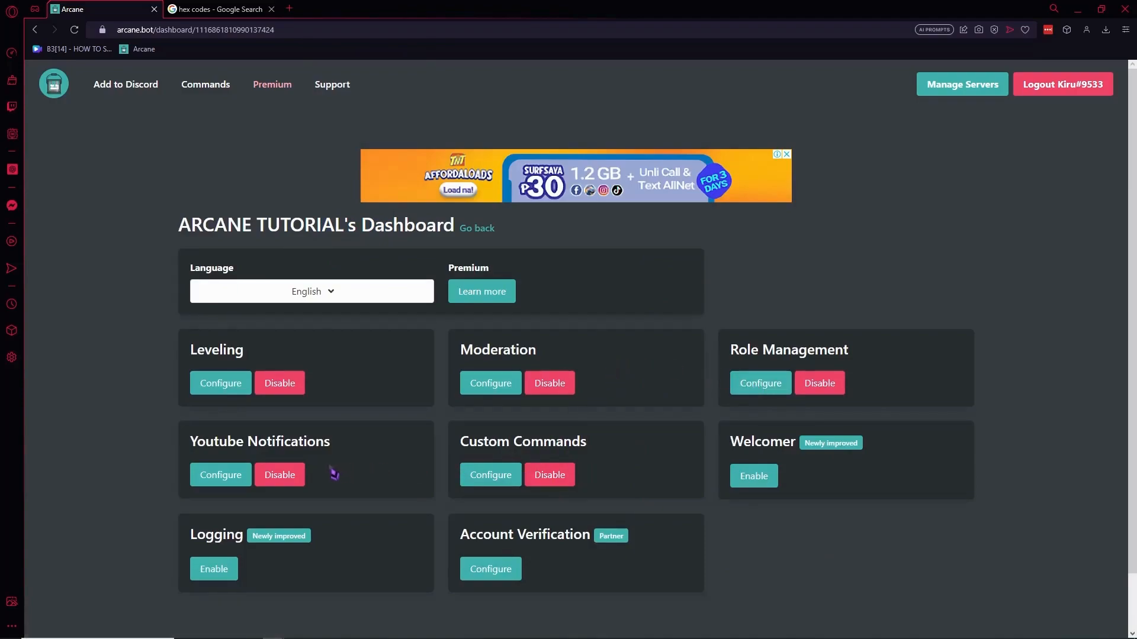
{"action": "left_click_drag", "start_coordinate": [209, 448], "coordinate": [346, 445]}
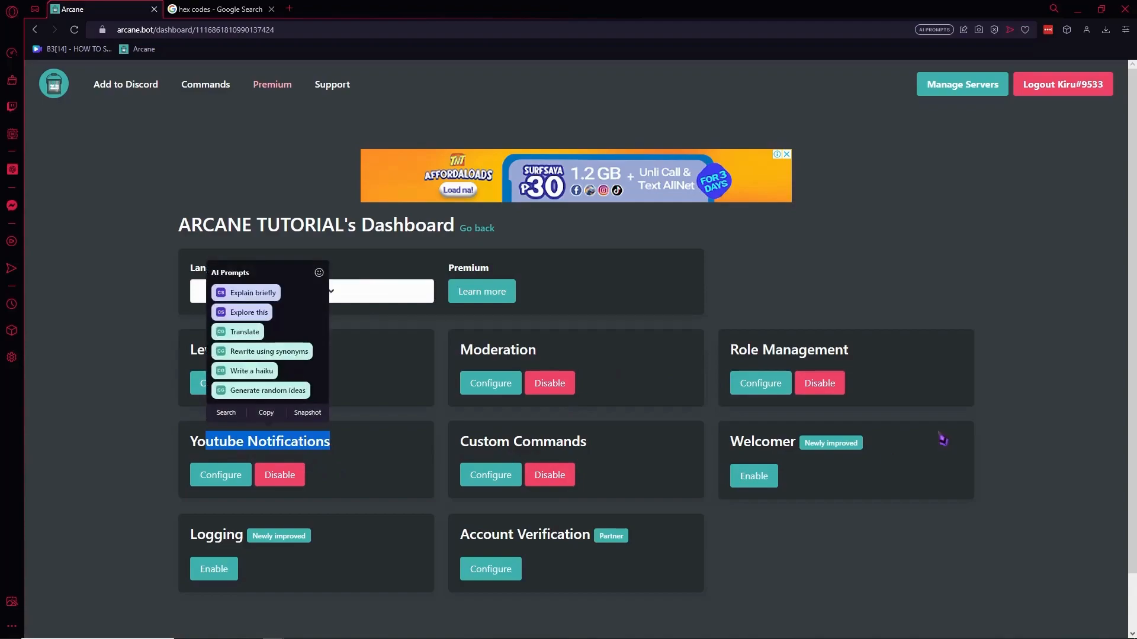
{"action": "left_click", "coordinate": [890, 377]}
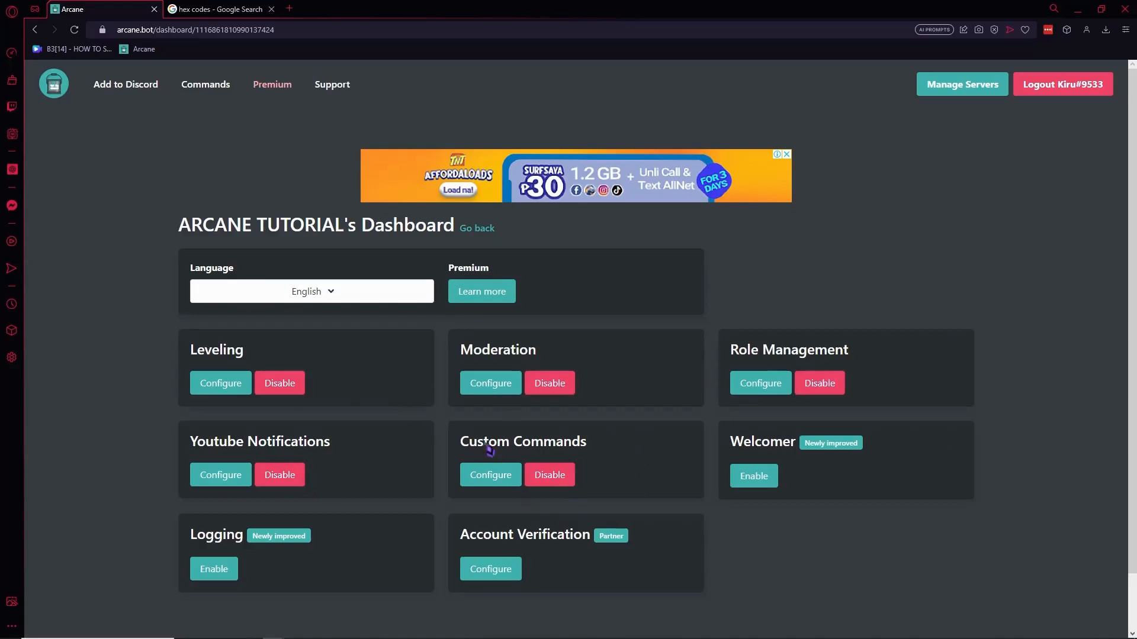
- Disable the Youtube Notifications, Moderation, Custom Commands and Role Management modules for the server
{"action": "left_click", "coordinate": [300, 482]}
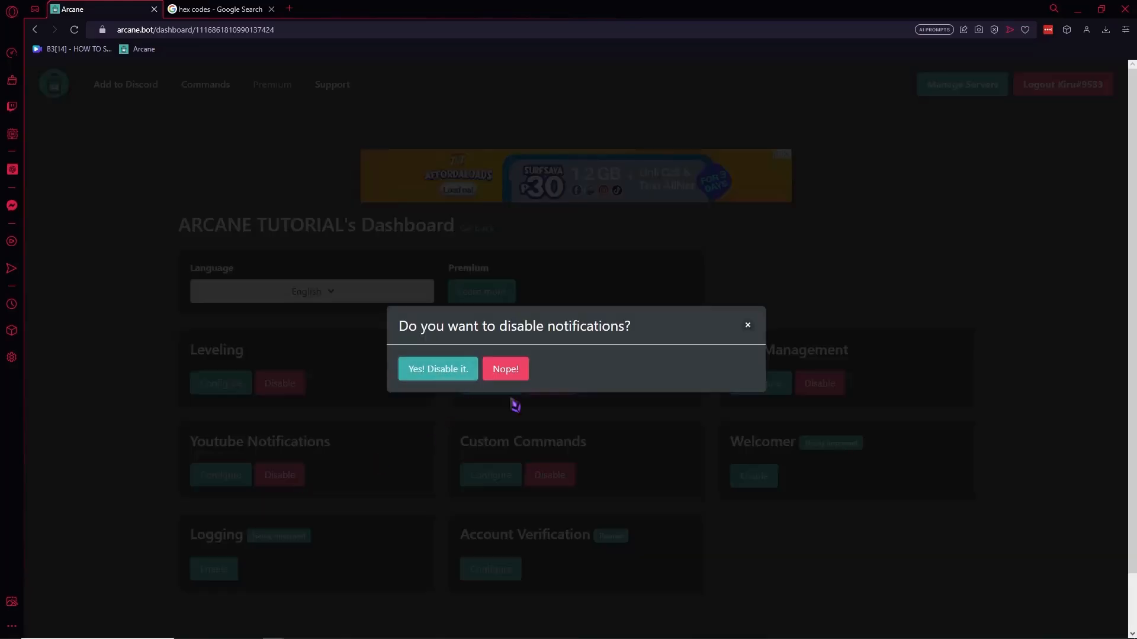
{"action": "left_click", "coordinate": [452, 370]}
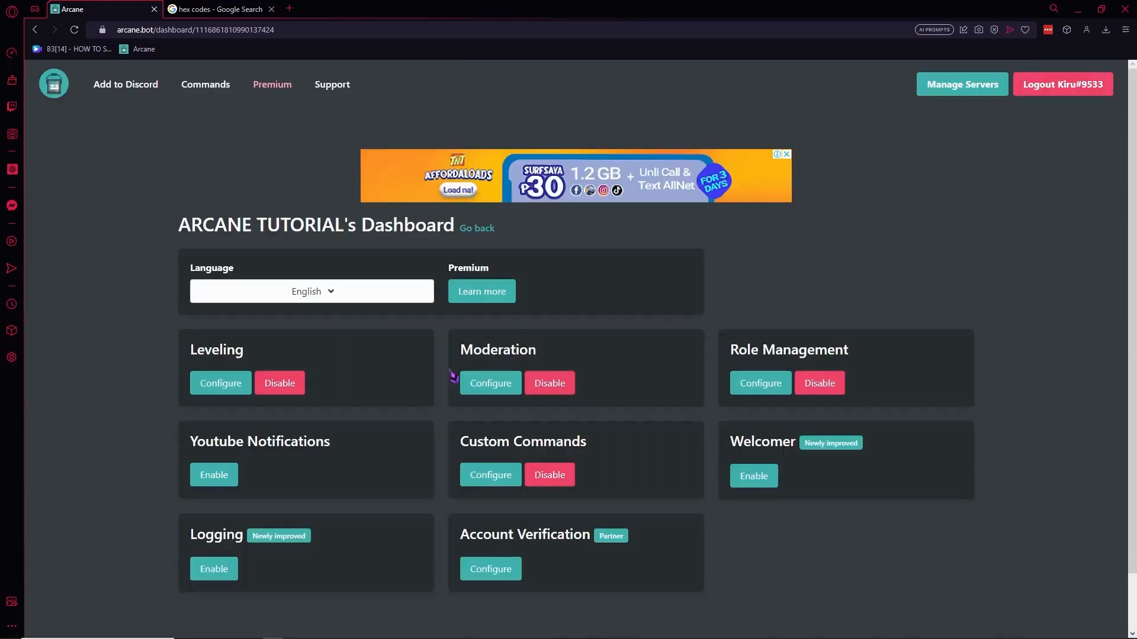
{"action": "left_click", "coordinate": [541, 384]}
{"action": "left_click", "coordinate": [449, 369]}
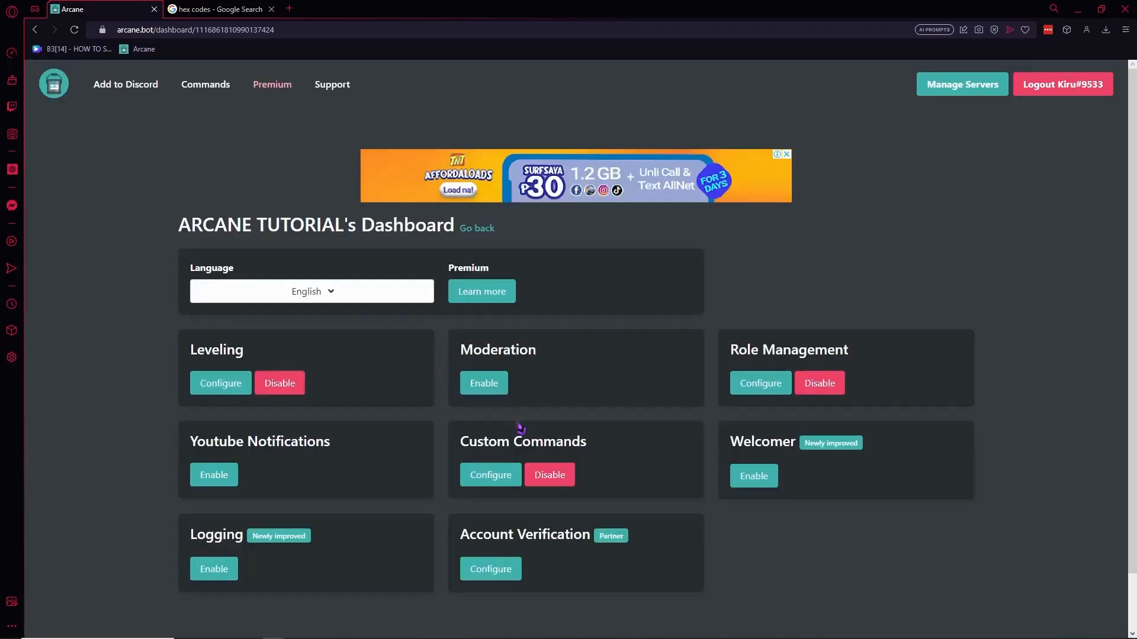
{"action": "left_click", "coordinate": [549, 474]}
{"action": "left_click", "coordinate": [457, 369]}
{"action": "left_click", "coordinate": [808, 382]}
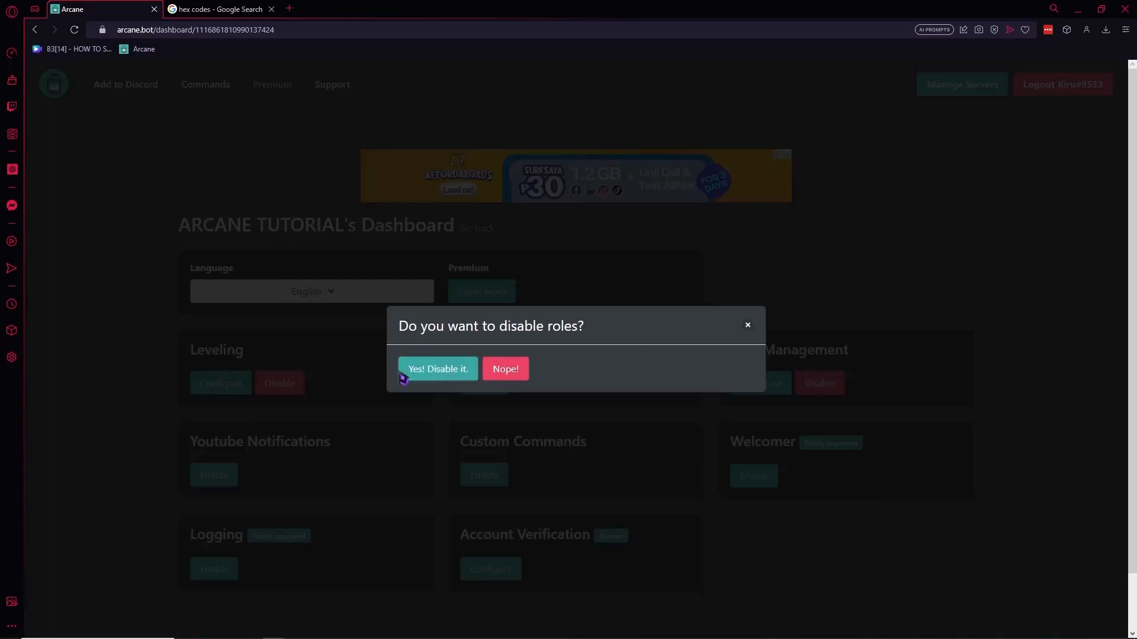
{"action": "left_click", "coordinate": [421, 370]}
- Open the Leveling module's configuration and look over its XP, levelup message, voice, auto reset and level card settings
{"action": "left_click", "coordinate": [231, 393]}
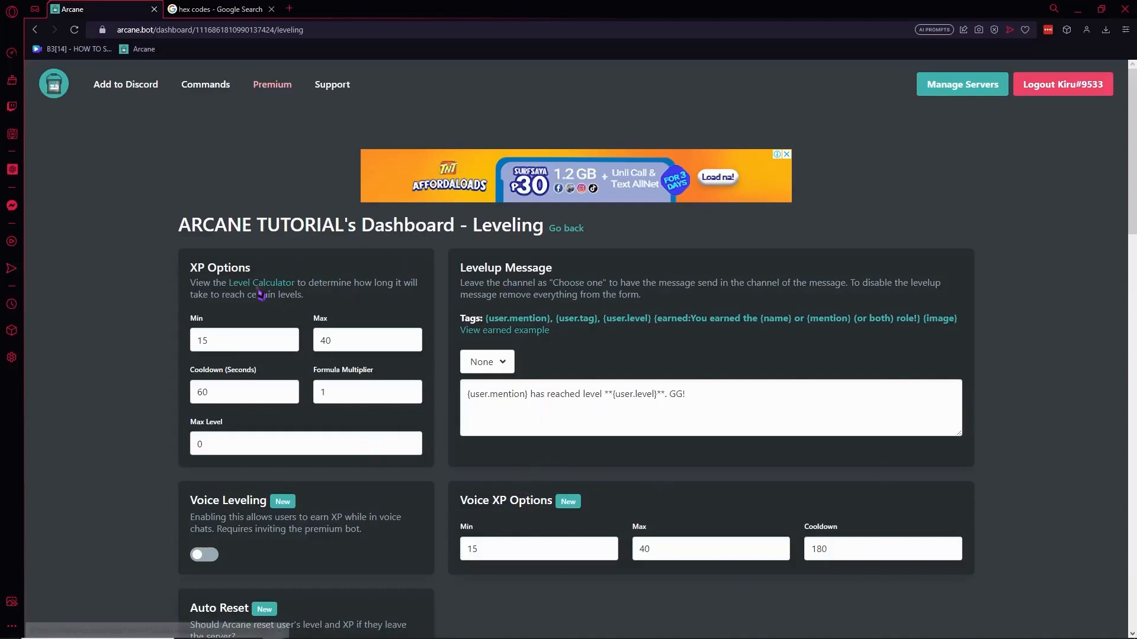
{"action": "scroll", "coordinate": [317, 442], "scroll_direction": "down", "scroll_amount": 10}
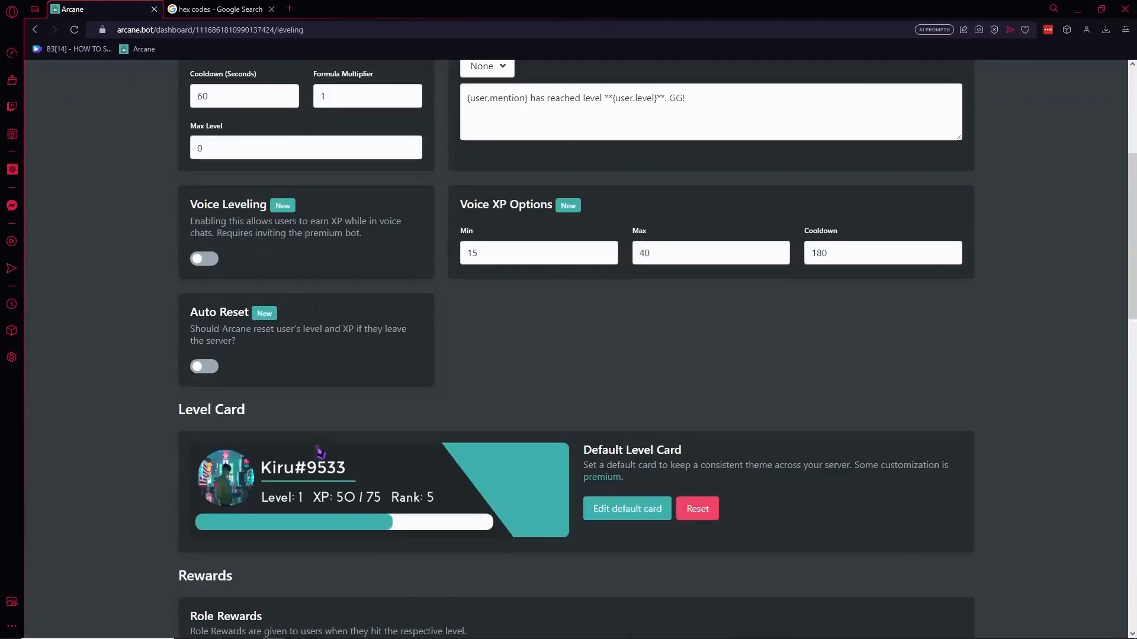
{"action": "scroll", "coordinate": [319, 452], "scroll_direction": "up", "scroll_amount": 6}
{"action": "scroll", "coordinate": [325, 455], "scroll_direction": "up", "scroll_amount": 4}
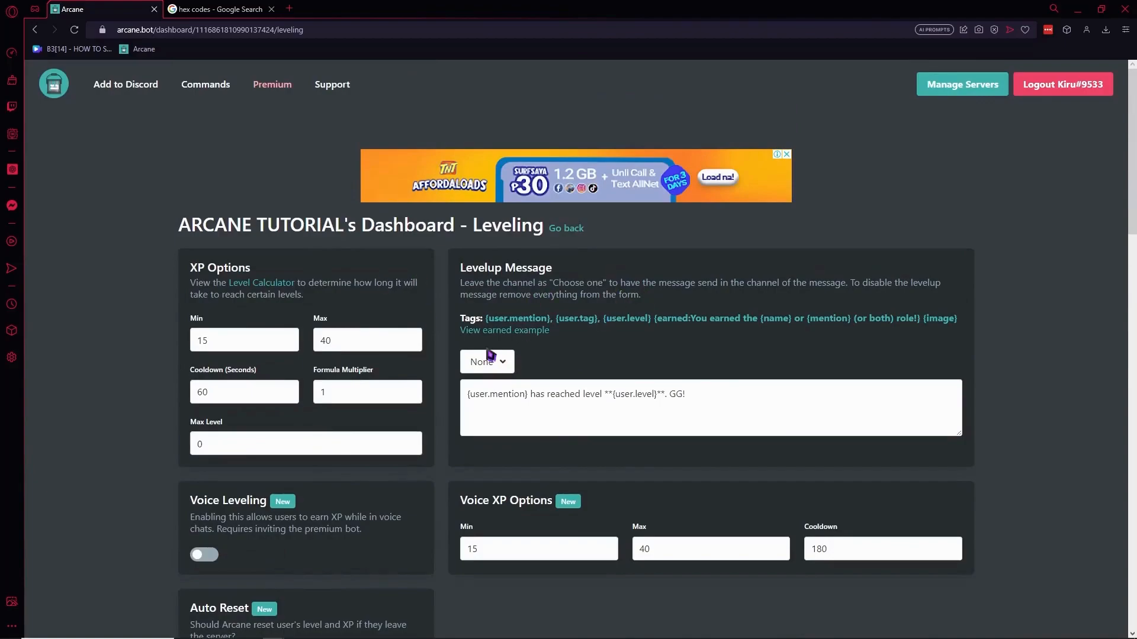
- Try to edit the Max XP value, then open the premium perks and examine what the Free plan includes
{"action": "left_click", "coordinate": [343, 347]}
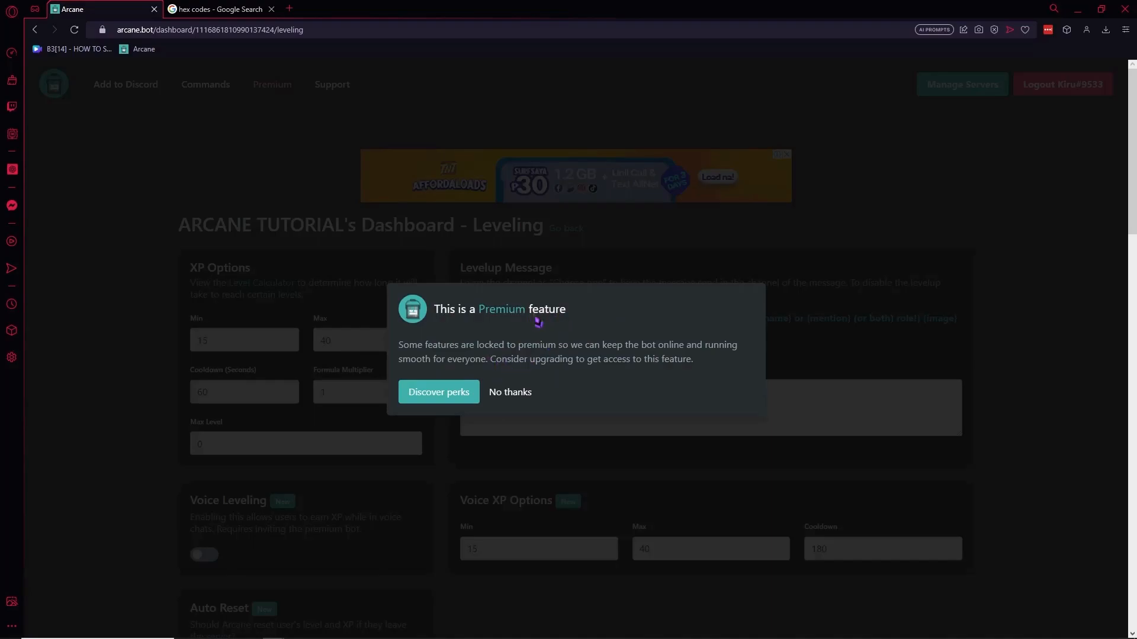
{"action": "left_click", "coordinate": [458, 393]}
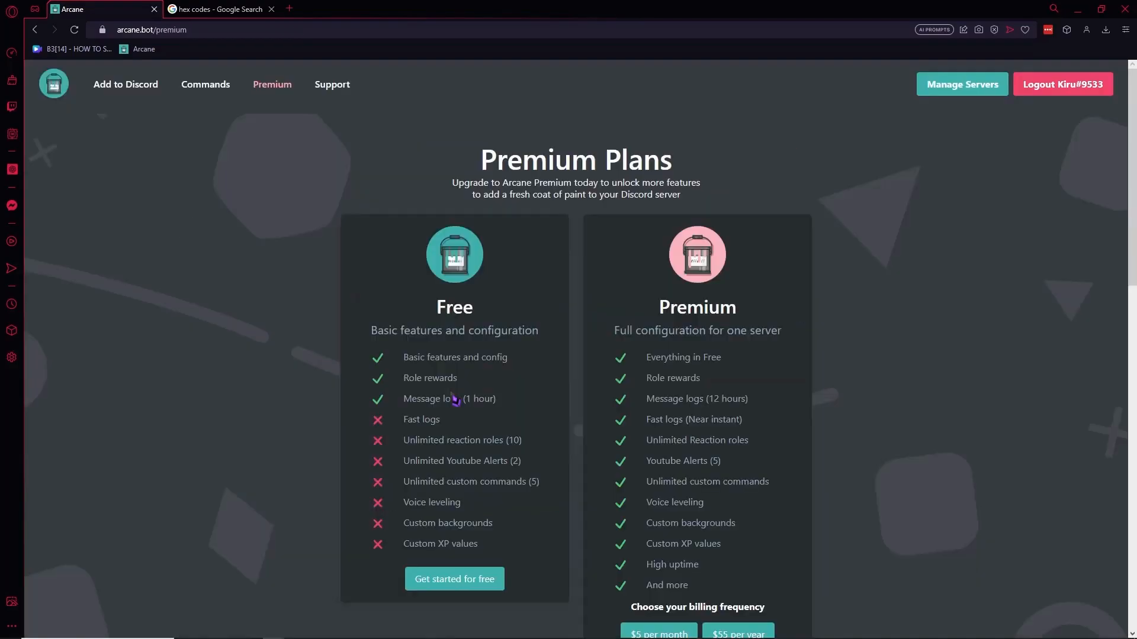
{"action": "scroll", "coordinate": [611, 405], "scroll_direction": "down", "scroll_amount": 1}
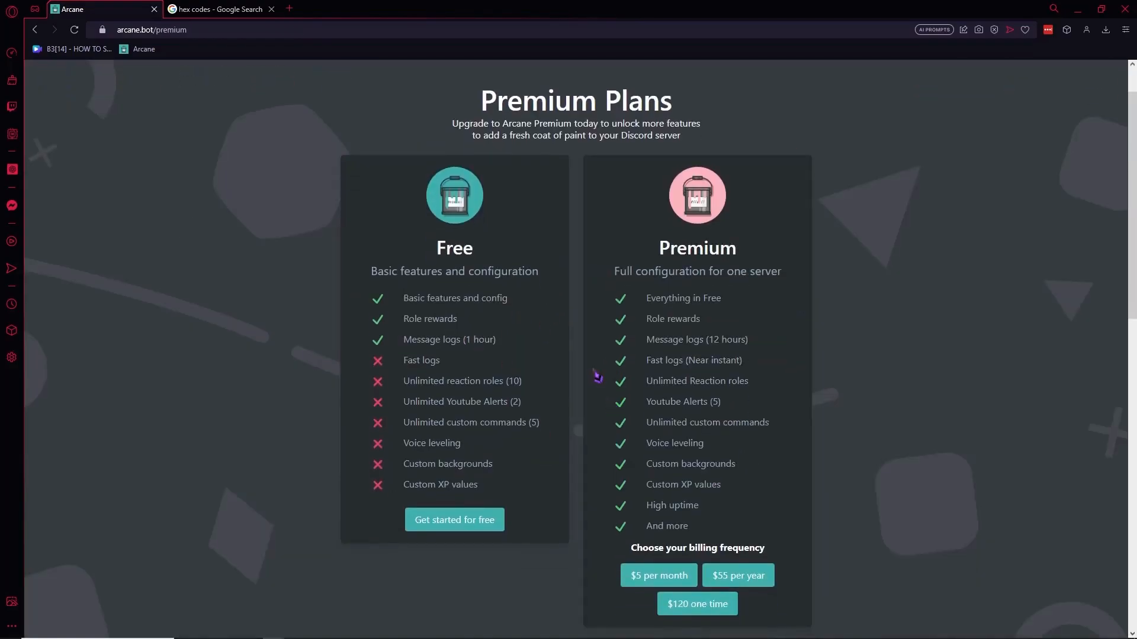
{"action": "left_click_drag", "start_coordinate": [402, 299], "coordinate": [482, 340]}
{"action": "left_click", "coordinate": [415, 315]}
{"action": "left_click_drag", "start_coordinate": [411, 330], "coordinate": [494, 348]}
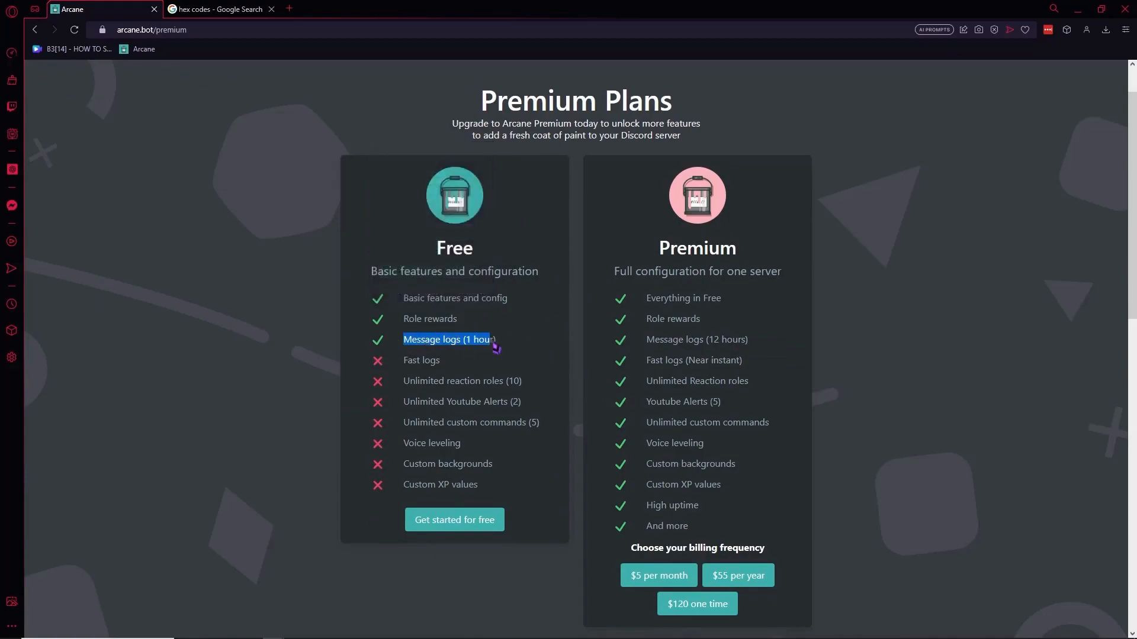
- Examine the Premium plan's features and billing options, then return to the server's Leveling configuration
{"action": "left_click", "coordinate": [712, 342]}
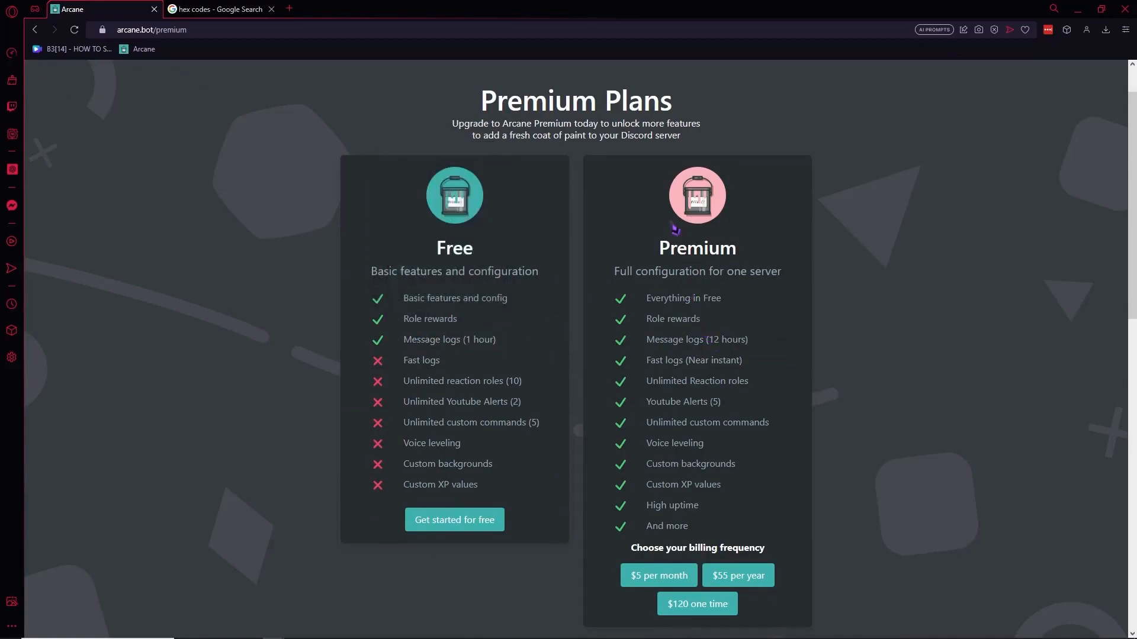
{"action": "triple_click", "coordinate": [680, 299]}
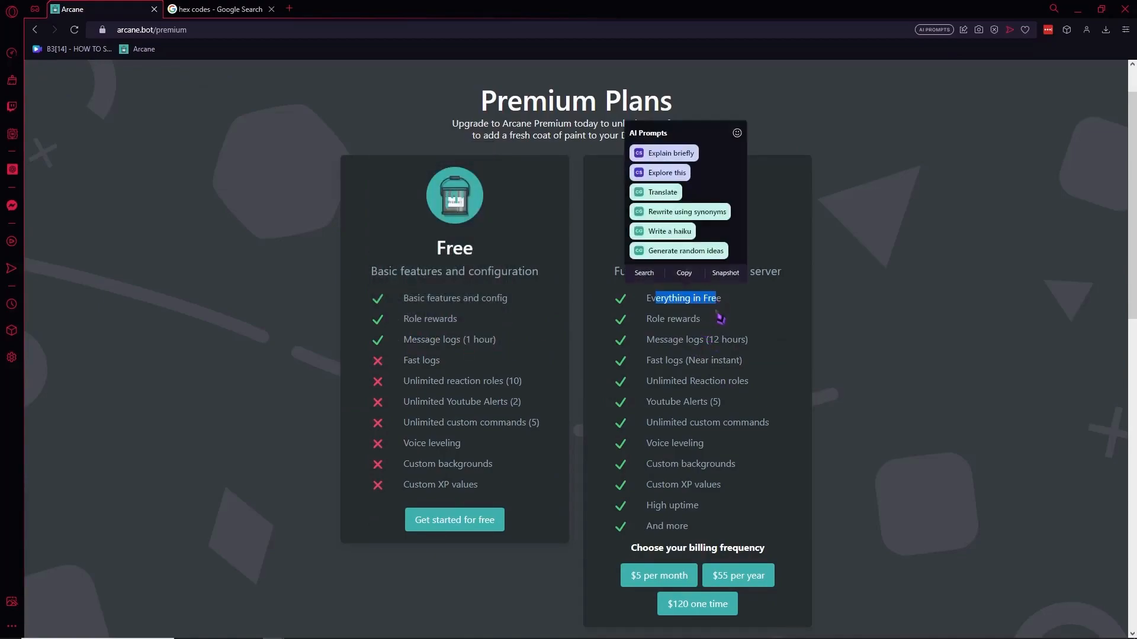
{"action": "left_click", "coordinate": [718, 319]}
{"action": "left_click_drag", "start_coordinate": [652, 321], "coordinate": [715, 326]}
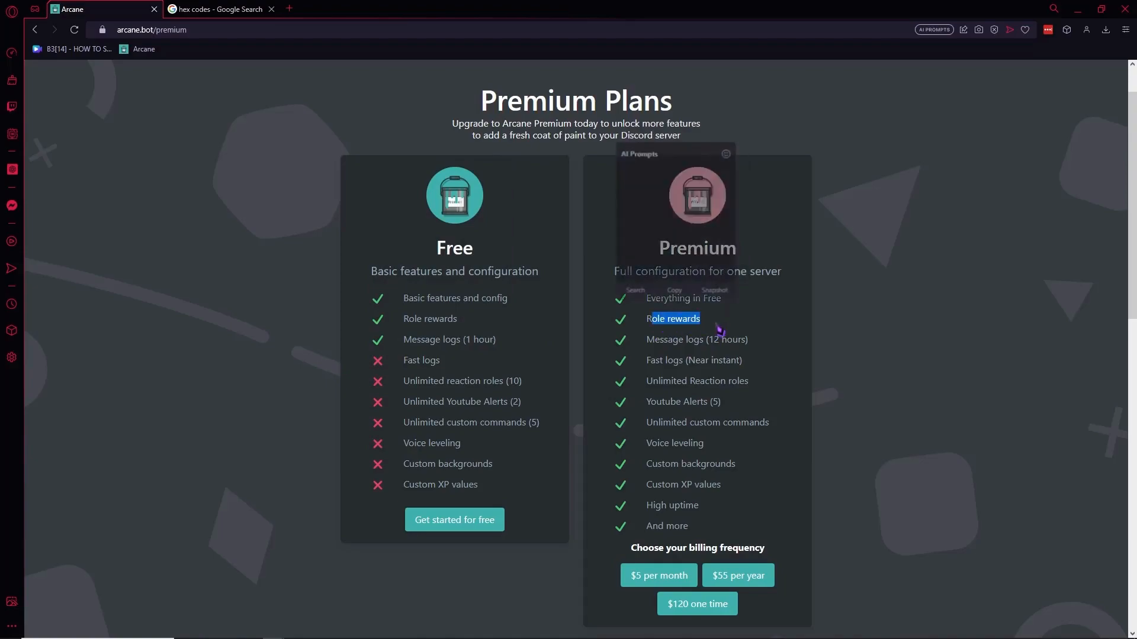
{"action": "left_click_drag", "start_coordinate": [647, 341], "coordinate": [744, 350]}
{"action": "left_click_drag", "start_coordinate": [646, 361], "coordinate": [700, 531]}
{"action": "left_click", "coordinate": [710, 521]}
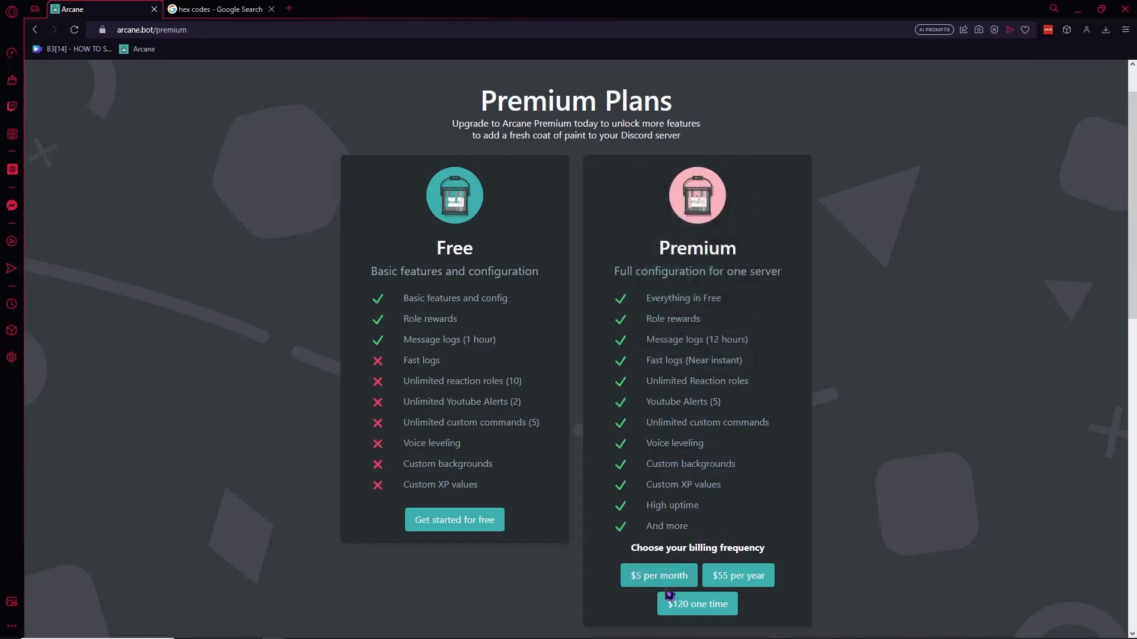
{"action": "key", "text": "alt+Left"}
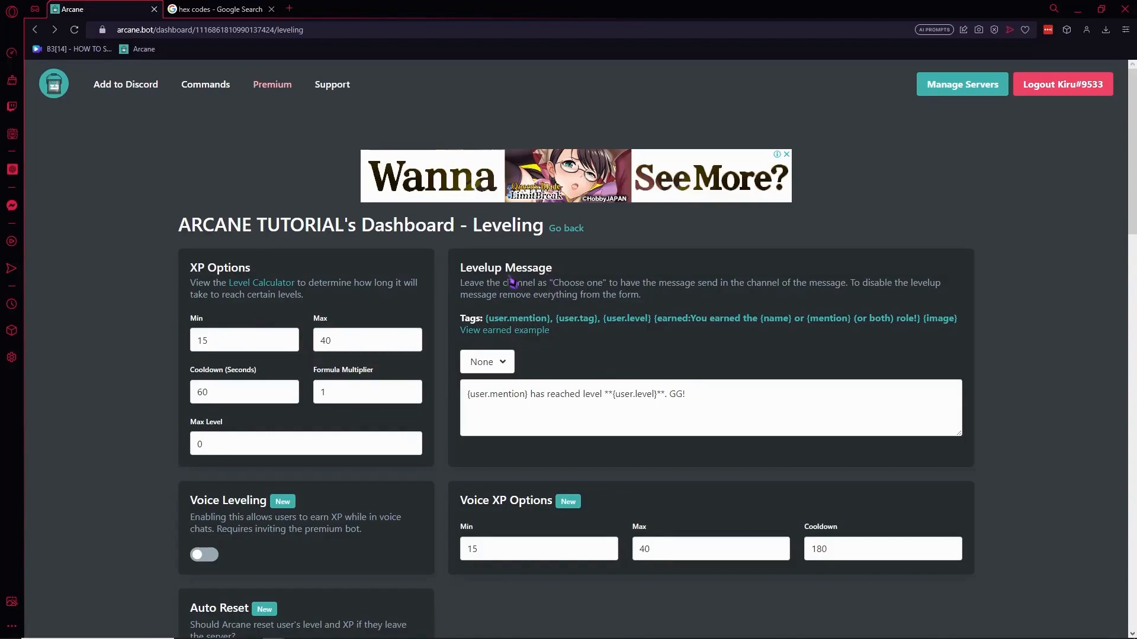
- Read through the default levelup message, including its {user.mention} and {user.level} tags
{"action": "left_click_drag", "start_coordinate": [484, 270], "coordinate": [562, 272]}
{"action": "left_click", "coordinate": [662, 393]}
{"action": "left_click_drag", "start_coordinate": [687, 395], "coordinate": [479, 395]}
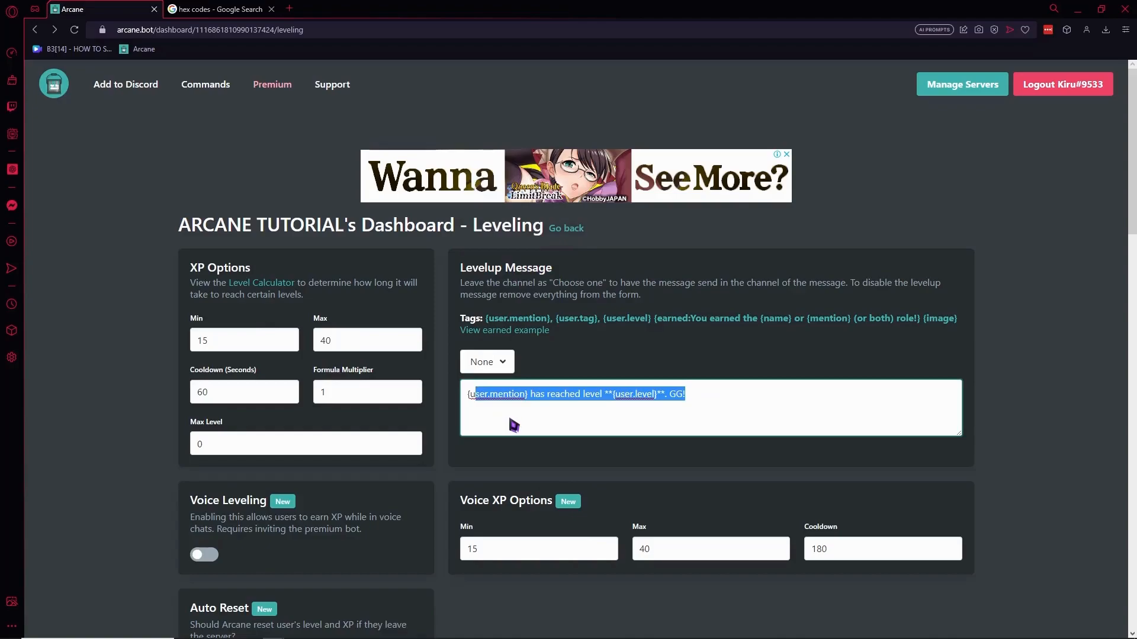
{"action": "left_click", "coordinate": [542, 422]}
{"action": "left_click", "coordinate": [472, 396]}
{"action": "left_click_drag", "start_coordinate": [473, 395], "coordinate": [743, 402]}
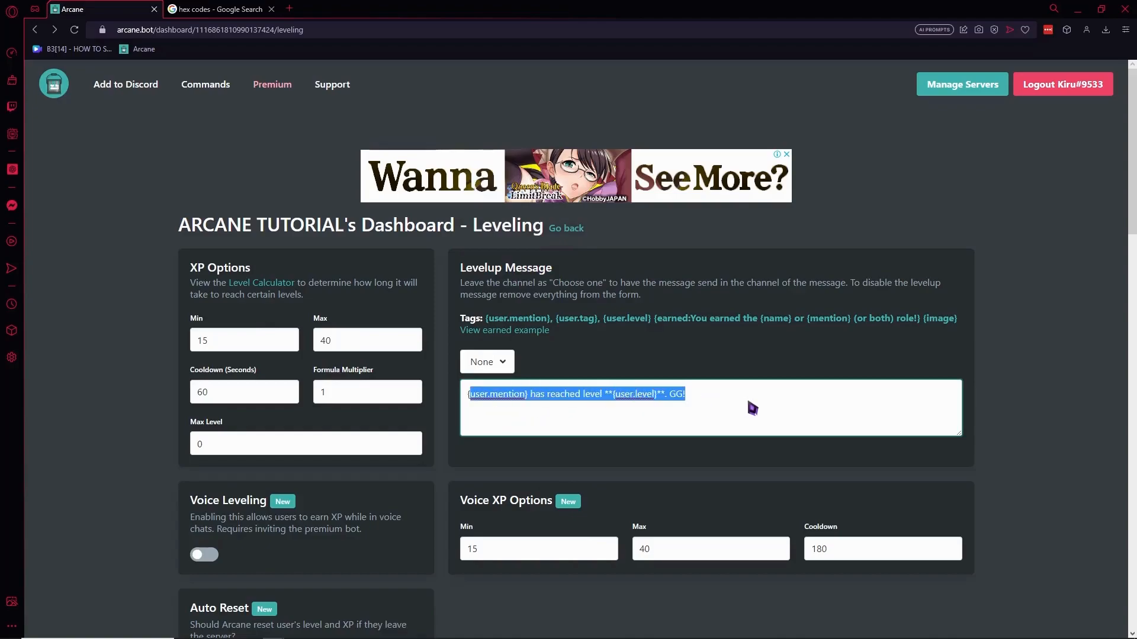
{"action": "left_click", "coordinate": [653, 402]}
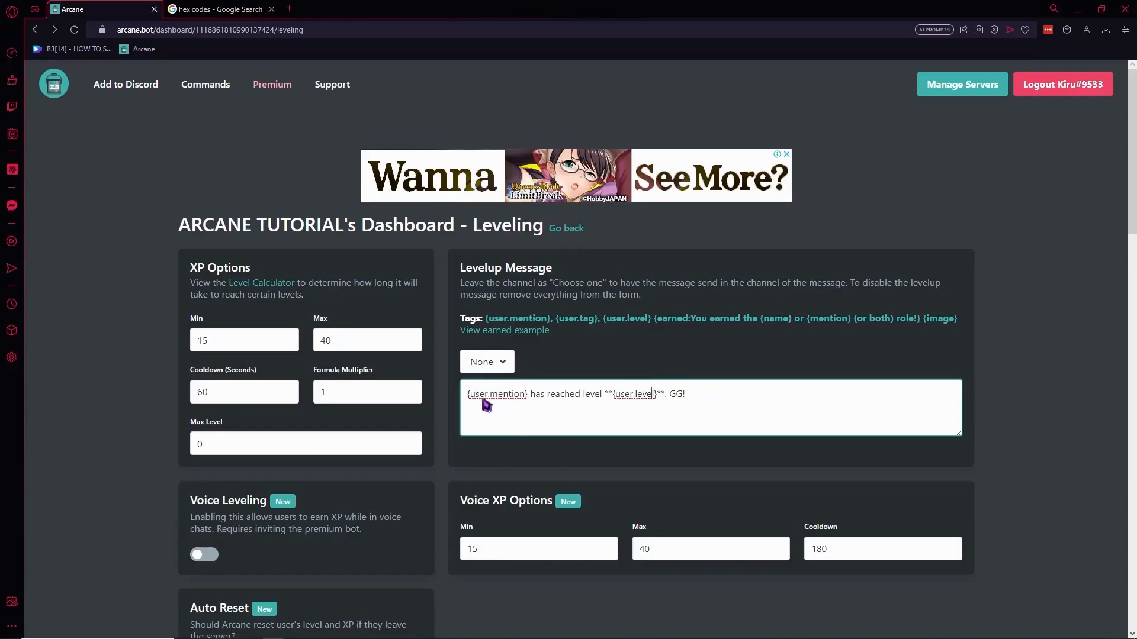
{"action": "double_click", "coordinate": [502, 396]}
{"action": "left_click_drag", "start_coordinate": [536, 395], "coordinate": [633, 397]}
{"action": "left_click", "coordinate": [675, 396]}
- Replace the default levelup message with a copy of the listed {earned:You earned the {name} or {mention} (or both) role!} tag
{"action": "left_click_drag", "start_coordinate": [716, 404], "coordinate": [466, 393]}
{"action": "key", "text": "BackSpace"}
{"action": "left_click", "coordinate": [723, 343]}
{"action": "left_click_drag", "start_coordinate": [659, 326], "coordinate": [929, 323]}
{"action": "key", "text": "ctrl+c"}
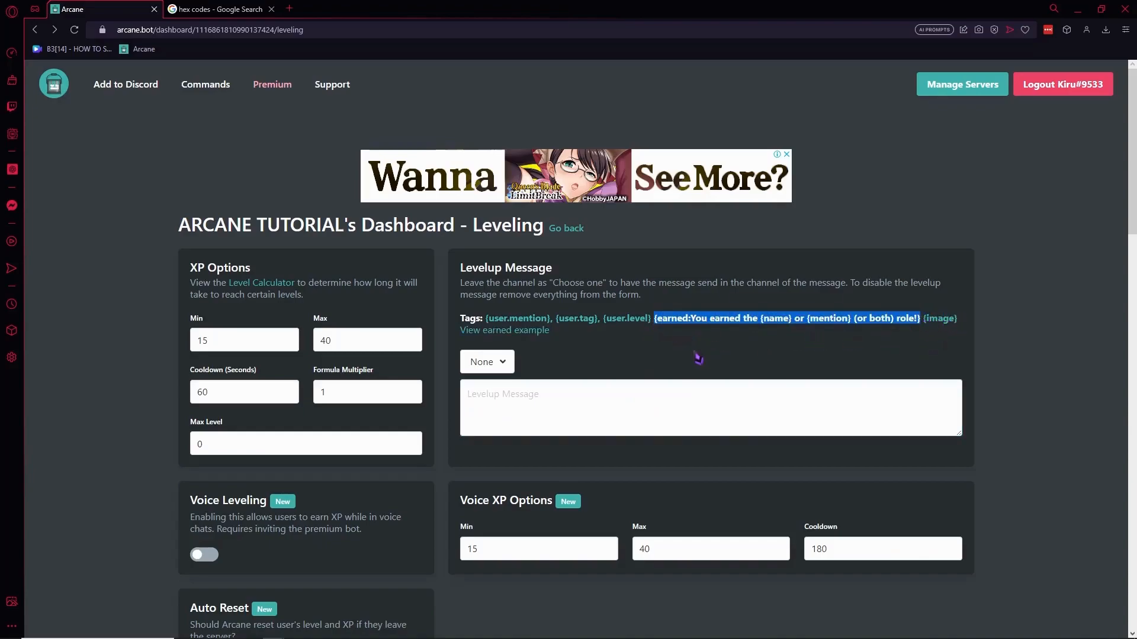
{"action": "left_click", "coordinate": [635, 391]}
{"action": "key", "text": "ctrl+v"}
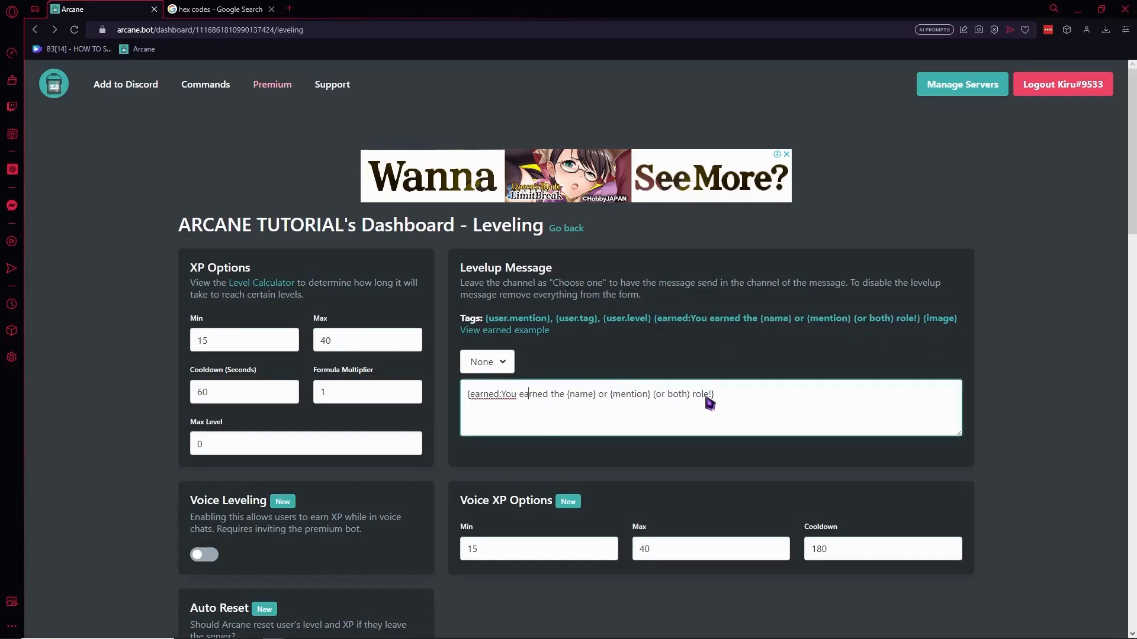
- Rewrite the levelup message as "{earned:{user.mention}, You reached level {user.level}! You are now entitled {name}}"
{"action": "left_click_drag", "start_coordinate": [718, 398], "coordinate": [508, 401]}
{"action": "key", "text": "BackSpace"}
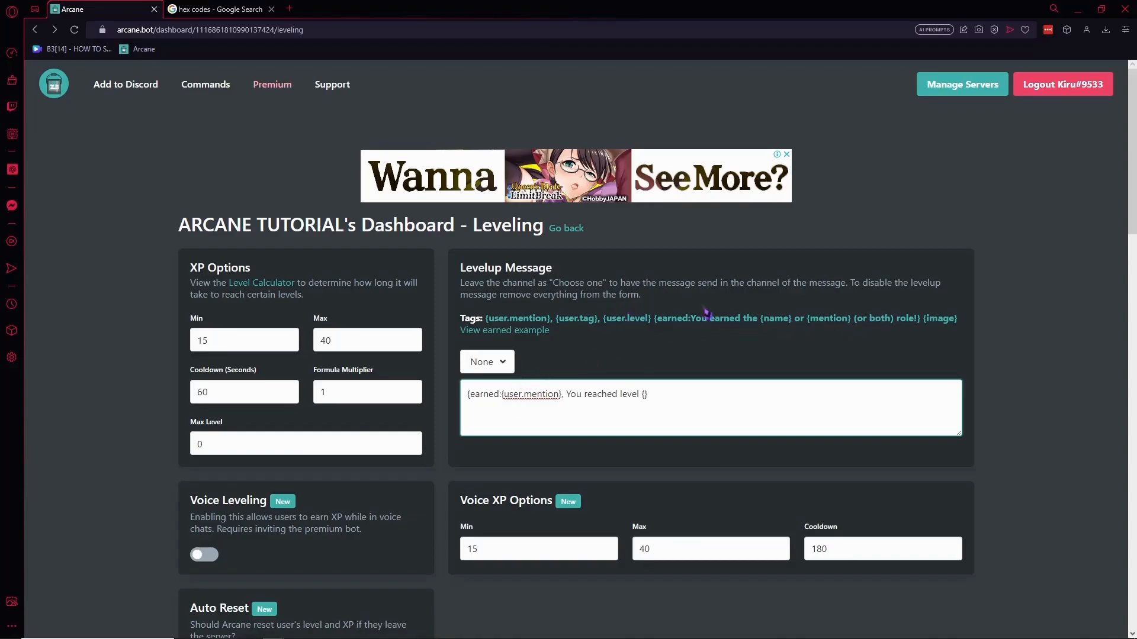
{"action": "left_click_drag", "start_coordinate": [617, 320], "coordinate": [629, 323]}
{"action": "left_click", "coordinate": [642, 360]}
{"action": "left_click", "coordinate": [645, 395]}
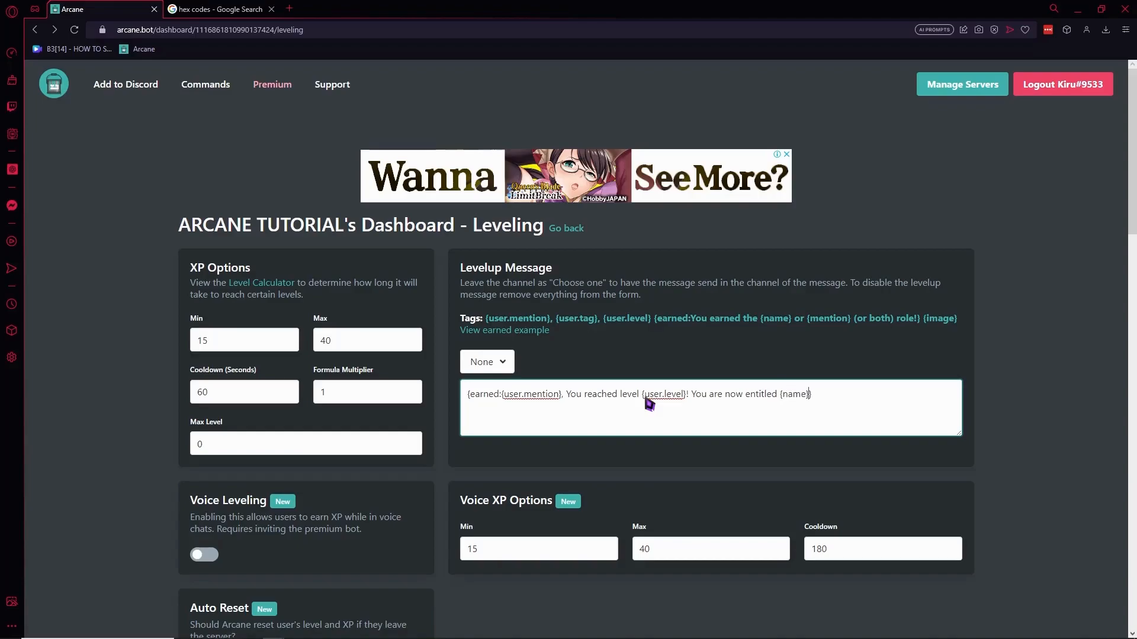
- Change "You" to lowercase "you" after the {user.mention} tag and review the rest of the levelup message
{"action": "left_click", "coordinate": [726, 407]}
{"action": "left_click", "coordinate": [504, 394]}
{"action": "left_click_drag", "start_coordinate": [504, 395], "coordinate": [541, 395]}
{"action": "left_click", "coordinate": [513, 400]}
{"action": "left_click", "coordinate": [570, 394]}
{"action": "key", "text": "BackSpace"}
{"action": "type", "text": "y"}
{"action": "left_click_drag", "start_coordinate": [583, 395], "coordinate": [657, 396]}
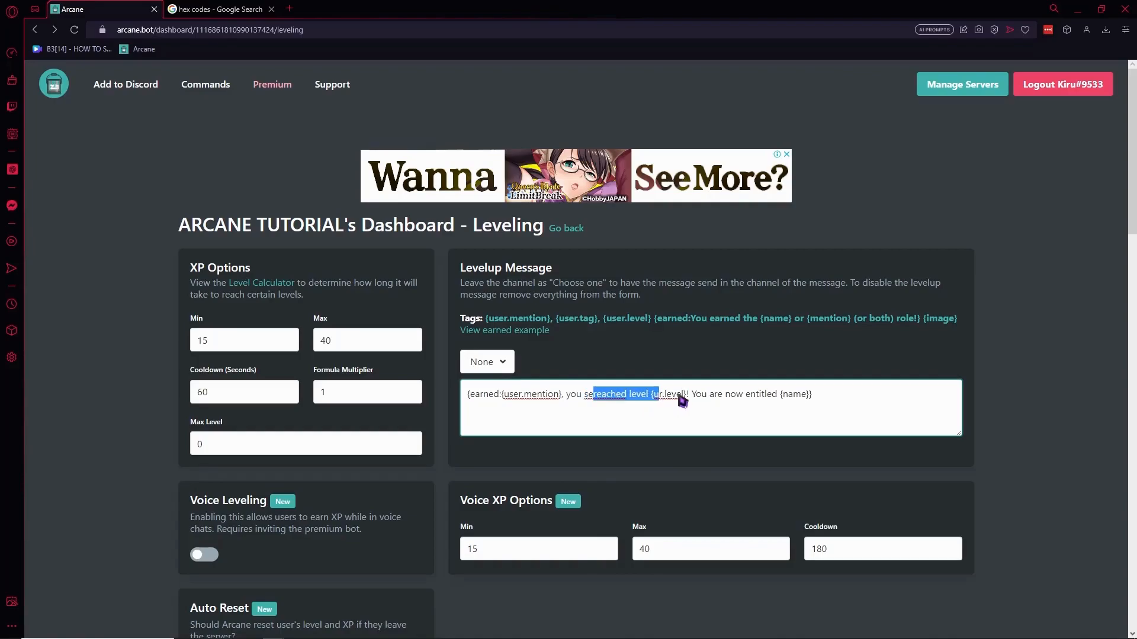
{"action": "left_click", "coordinate": [789, 396]}
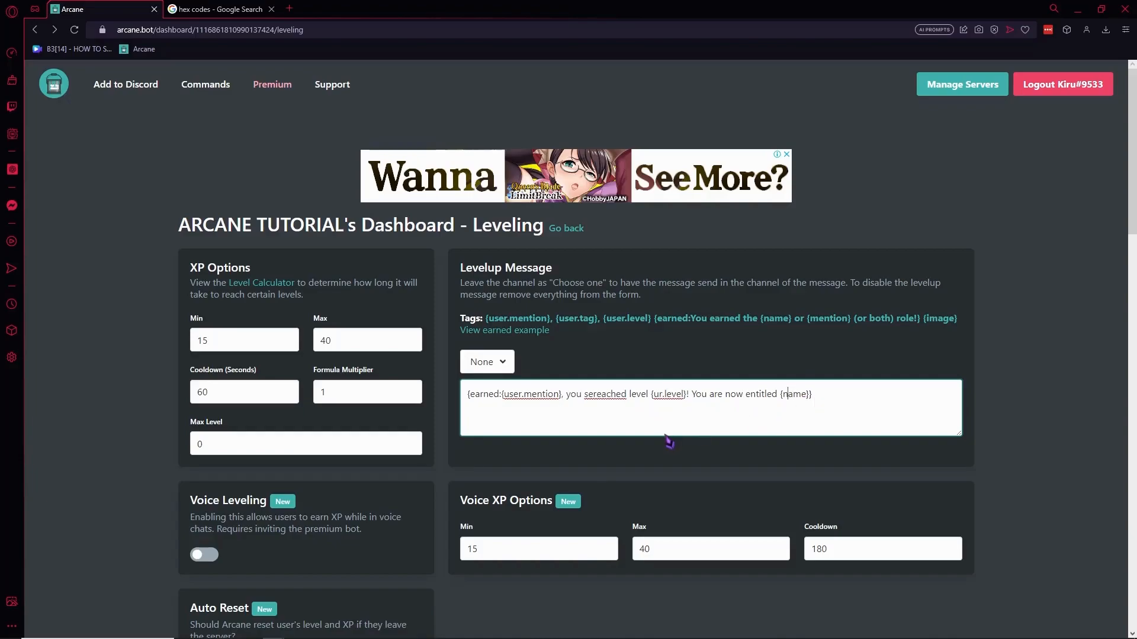
- Switch on Voice Leveling and try to edit the Voice XP minimum, declining the premium offers
{"action": "scroll", "coordinate": [655, 436], "scroll_direction": "down", "scroll_amount": 2}
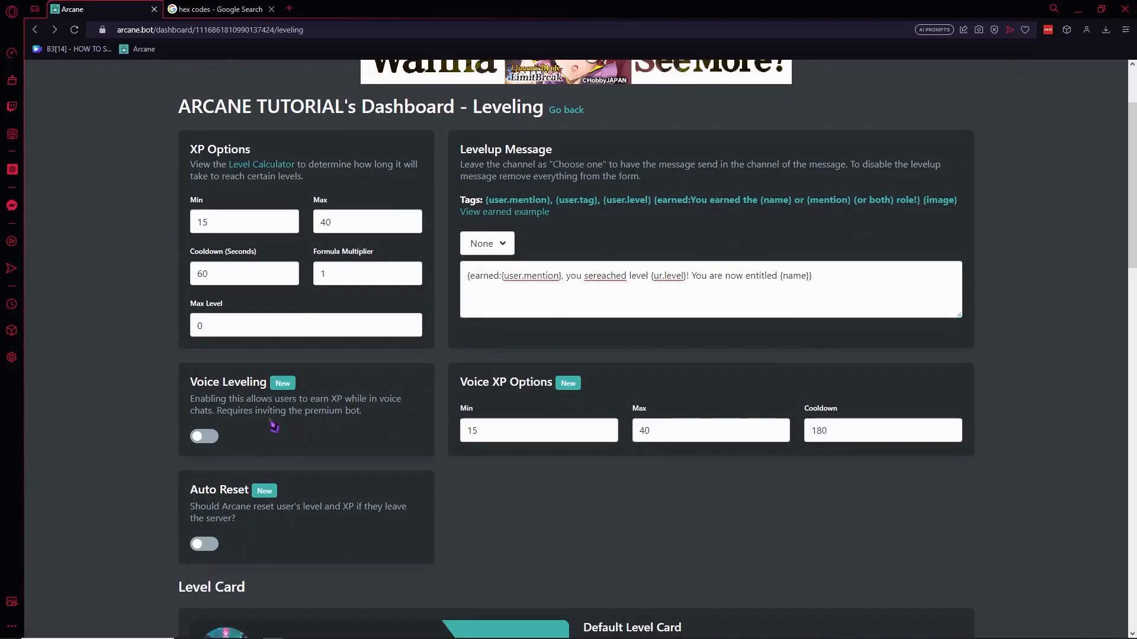
{"action": "left_click", "coordinate": [206, 438]}
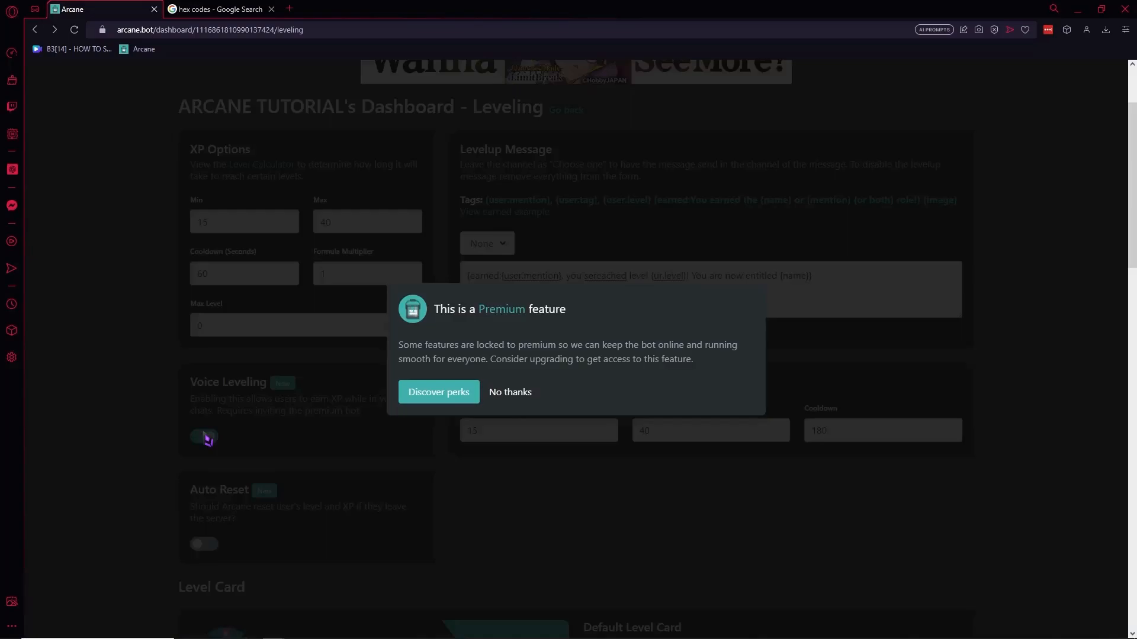
{"action": "left_click", "coordinate": [519, 392]}
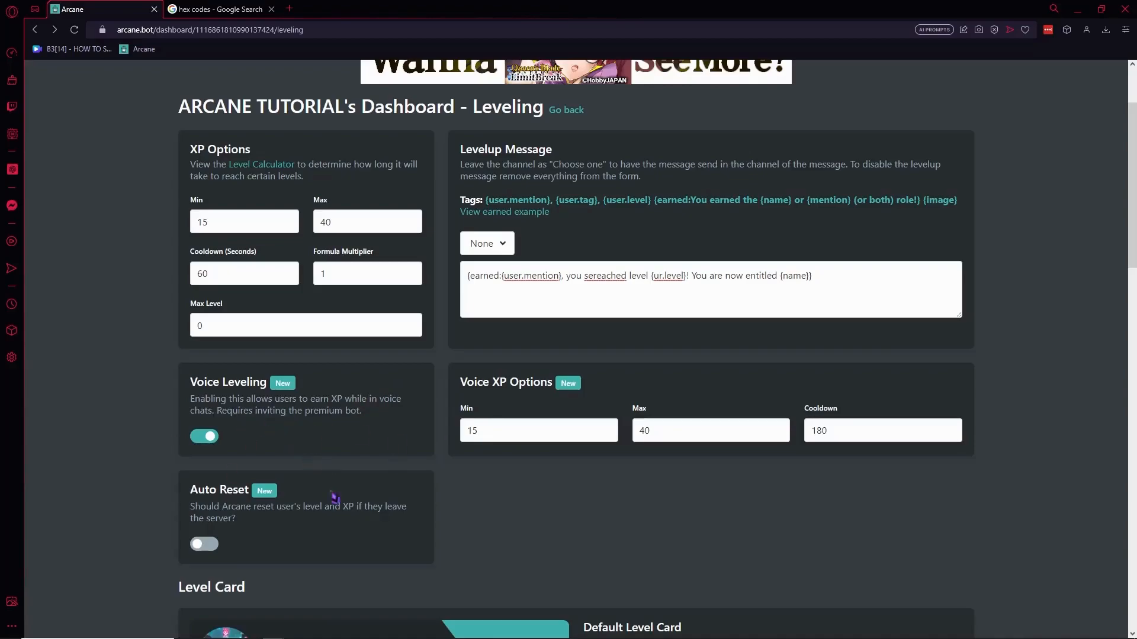
{"action": "left_click", "coordinate": [541, 436]}
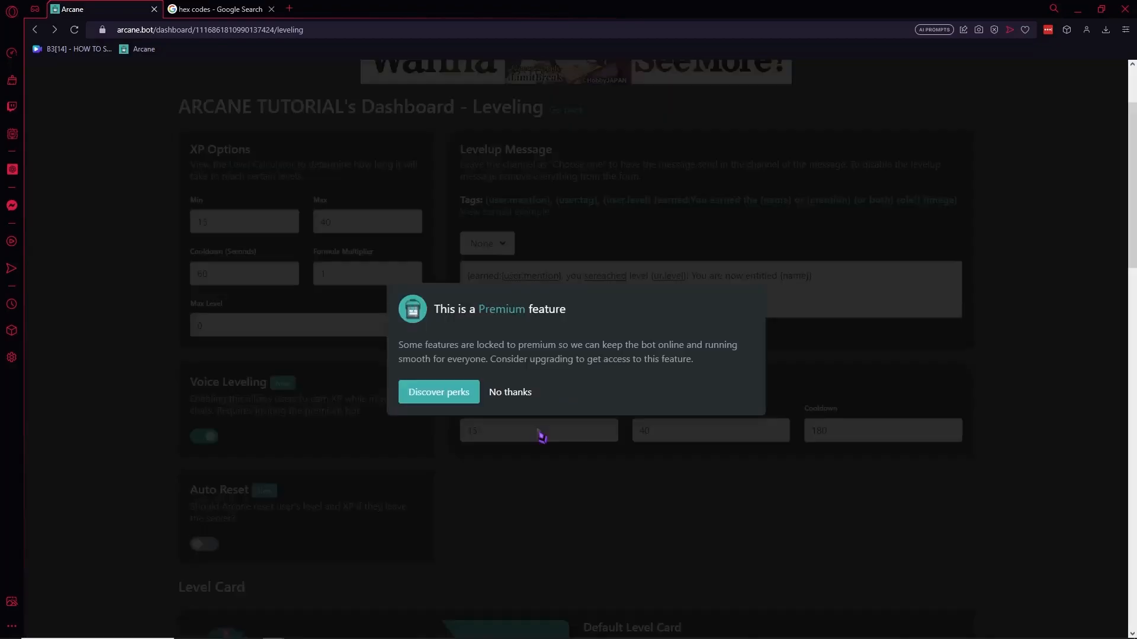
{"action": "left_click", "coordinate": [523, 393]}
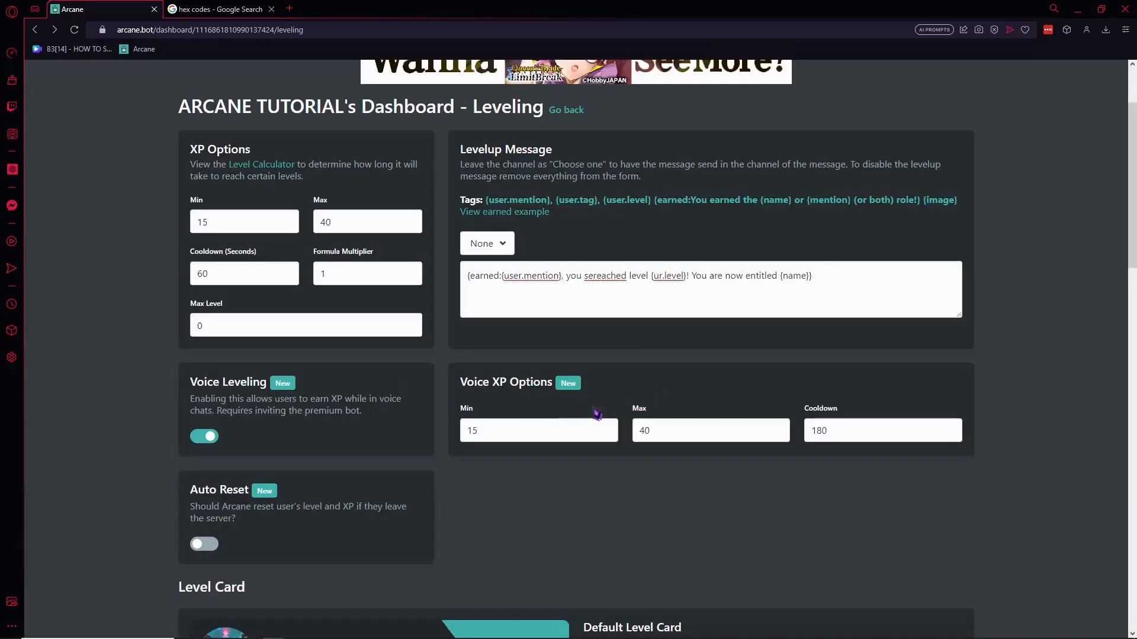
- Enable Auto Reset so users' levels and XP are reset when they leave the server
{"action": "scroll", "coordinate": [592, 420], "scroll_direction": "down", "scroll_amount": 1}
{"action": "left_click", "coordinate": [211, 485]}
{"action": "scroll", "coordinate": [238, 473], "scroll_direction": "down", "scroll_amount": 3}
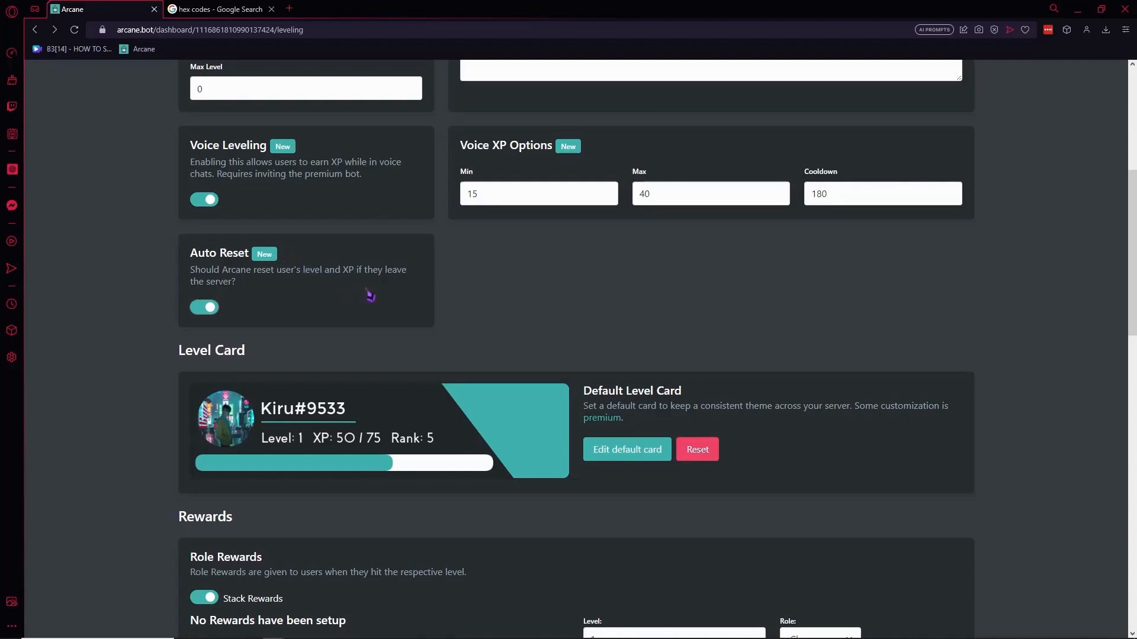
- Glance at the hex code search results, set the default level card's font color to #FF5, and save
{"action": "scroll", "coordinate": [456, 329], "scroll_direction": "down", "scroll_amount": 1}
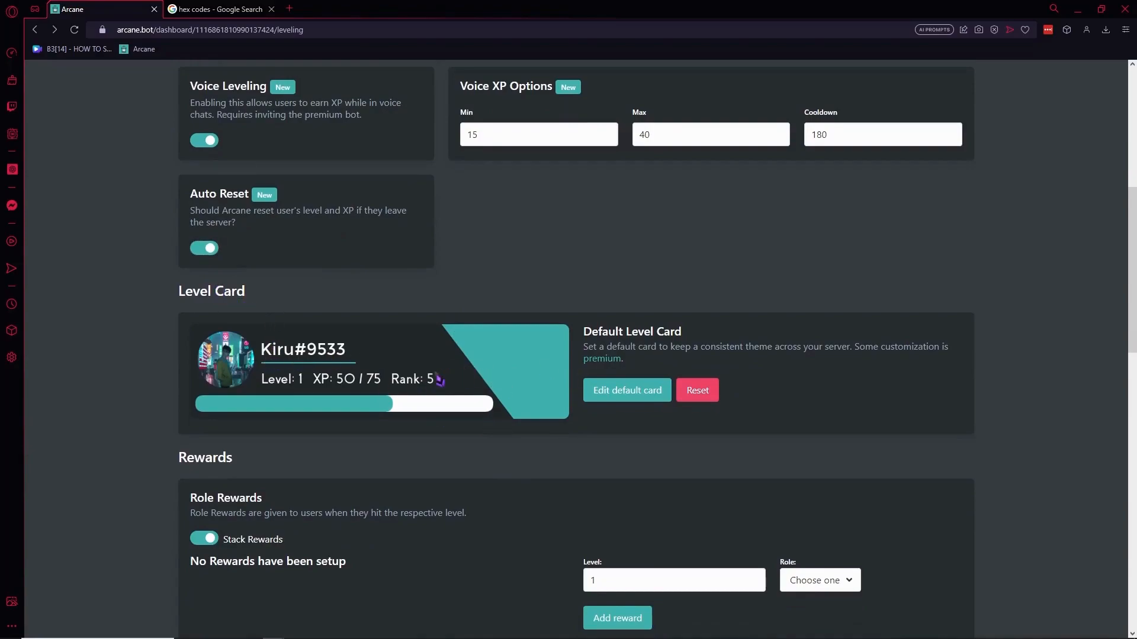
{"action": "left_click", "coordinate": [616, 393]}
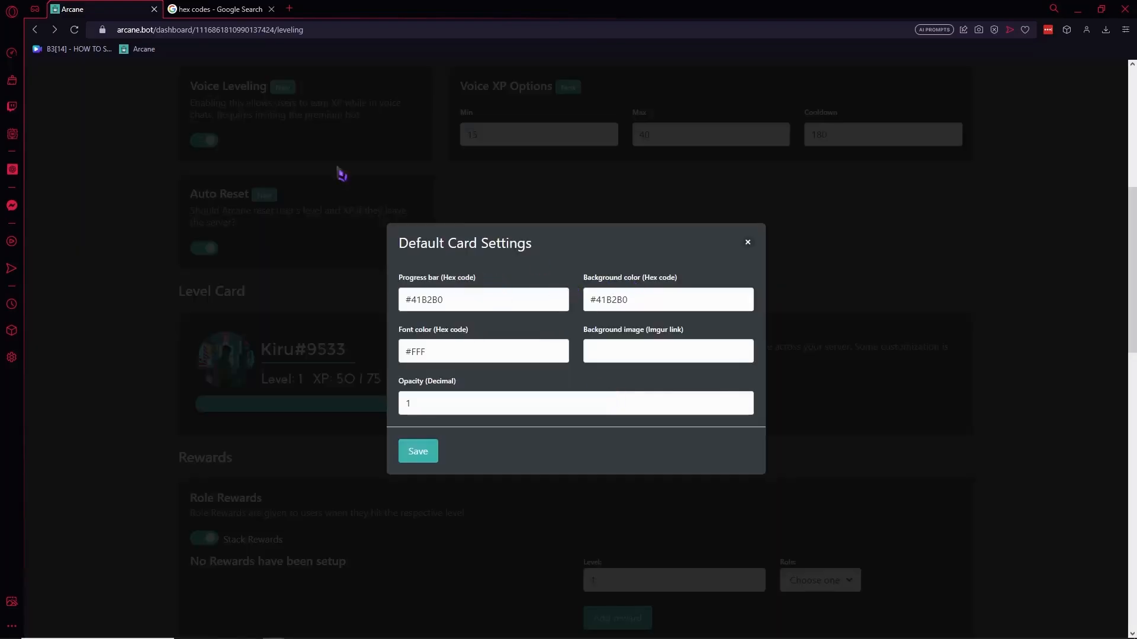
{"action": "left_click", "coordinate": [220, 8]}
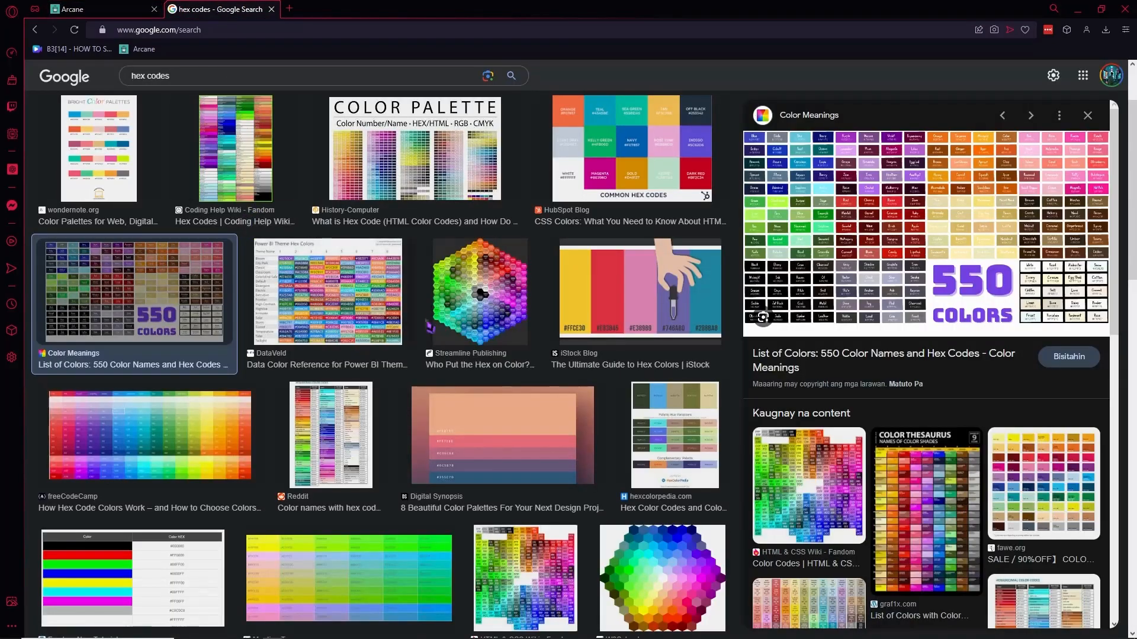
{"action": "scroll", "coordinate": [832, 453], "scroll_direction": "down", "scroll_amount": 2}
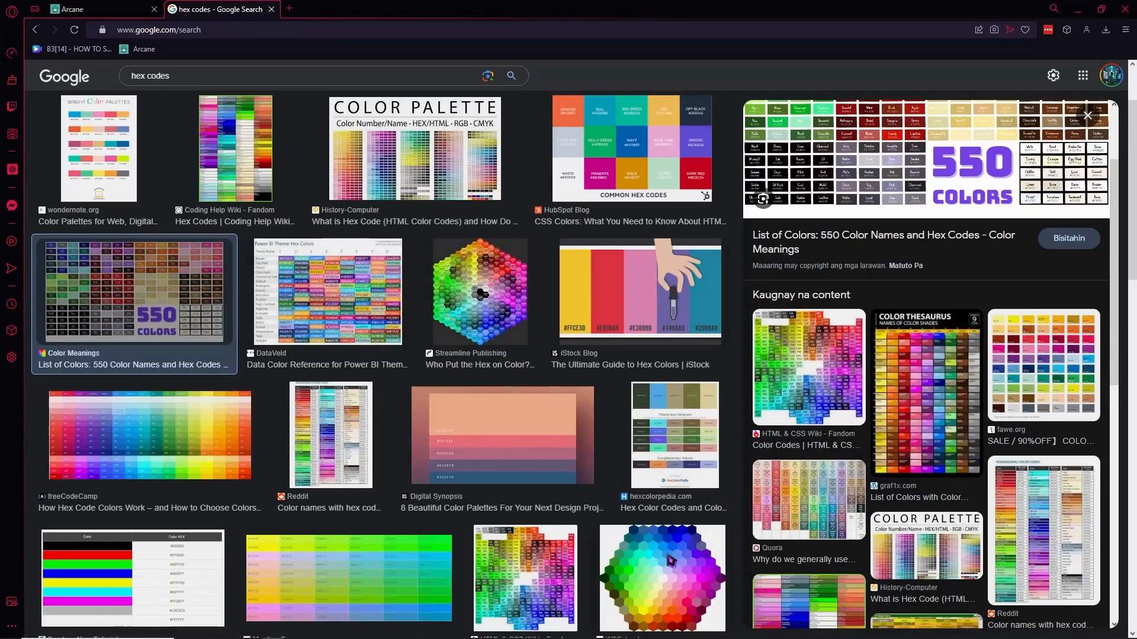
{"action": "left_click", "coordinate": [72, 8]}
{"action": "left_click", "coordinate": [453, 353]}
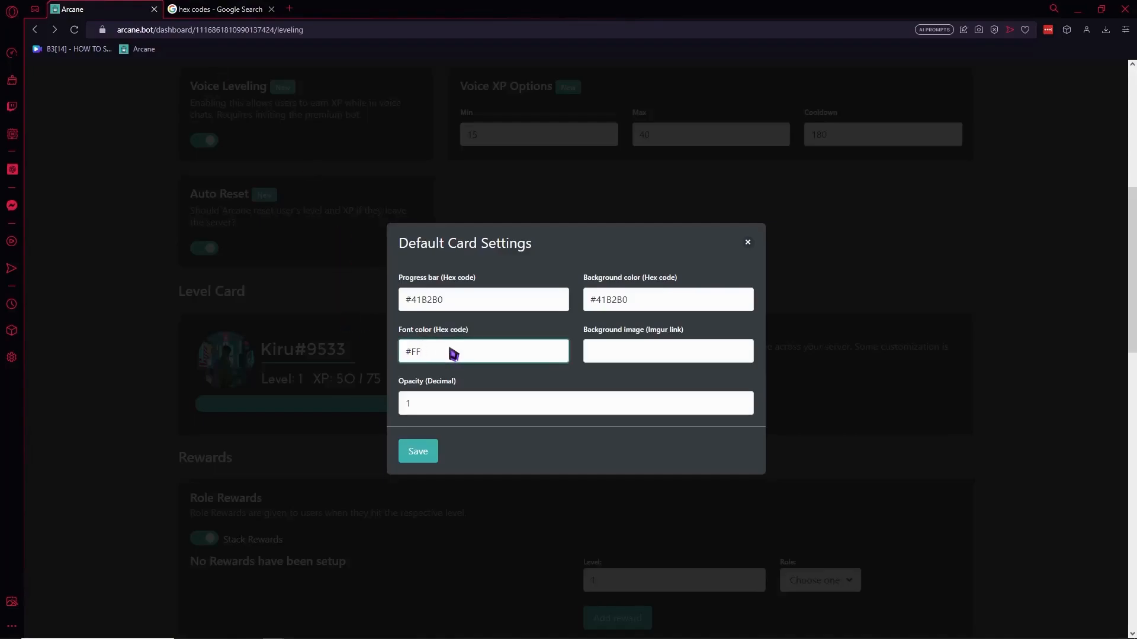
{"action": "left_click", "coordinate": [435, 455]}
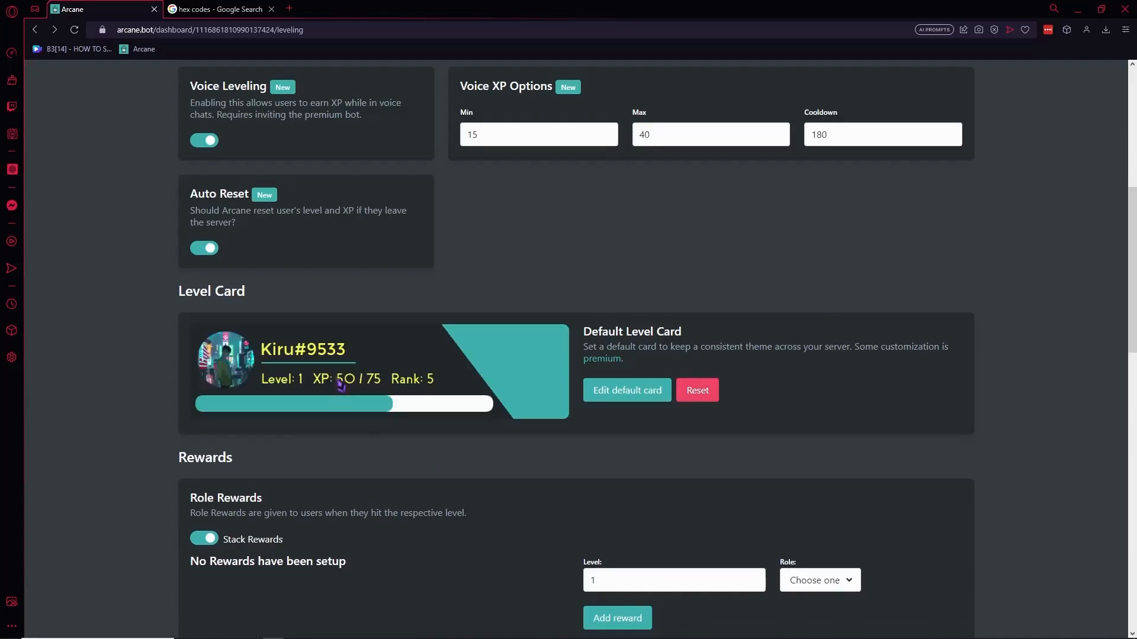
- Review the default card's color and background settings, set the font color back to #FFF, and save
{"action": "left_click", "coordinate": [625, 392]}
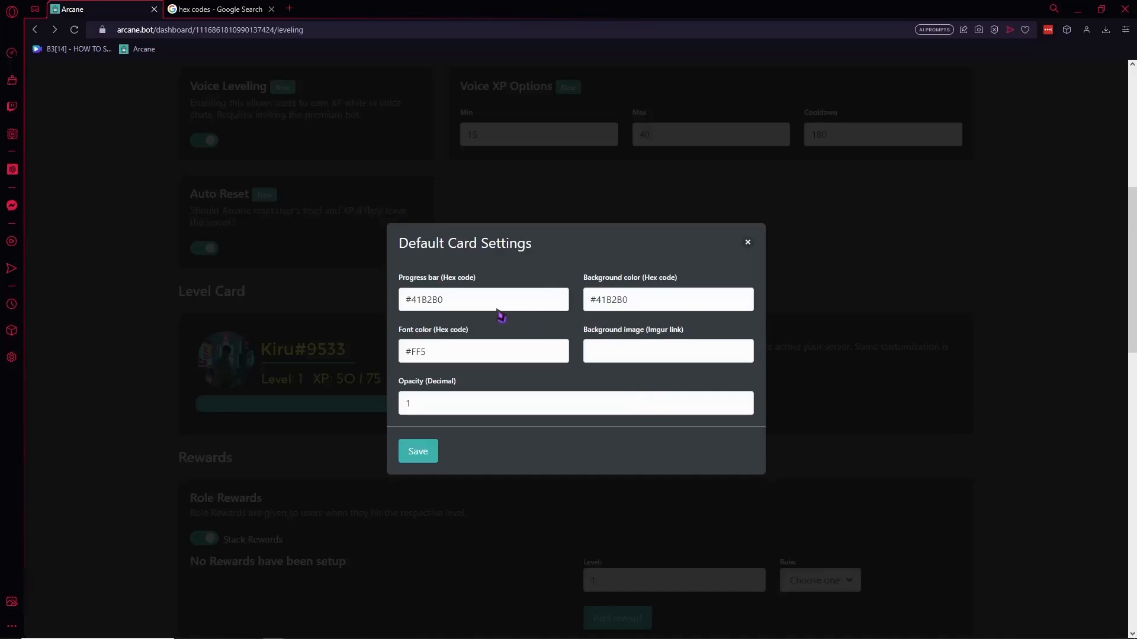
{"action": "left_click_drag", "start_coordinate": [424, 279], "coordinate": [466, 279]}
{"action": "left_click_drag", "start_coordinate": [592, 279], "coordinate": [657, 279]}
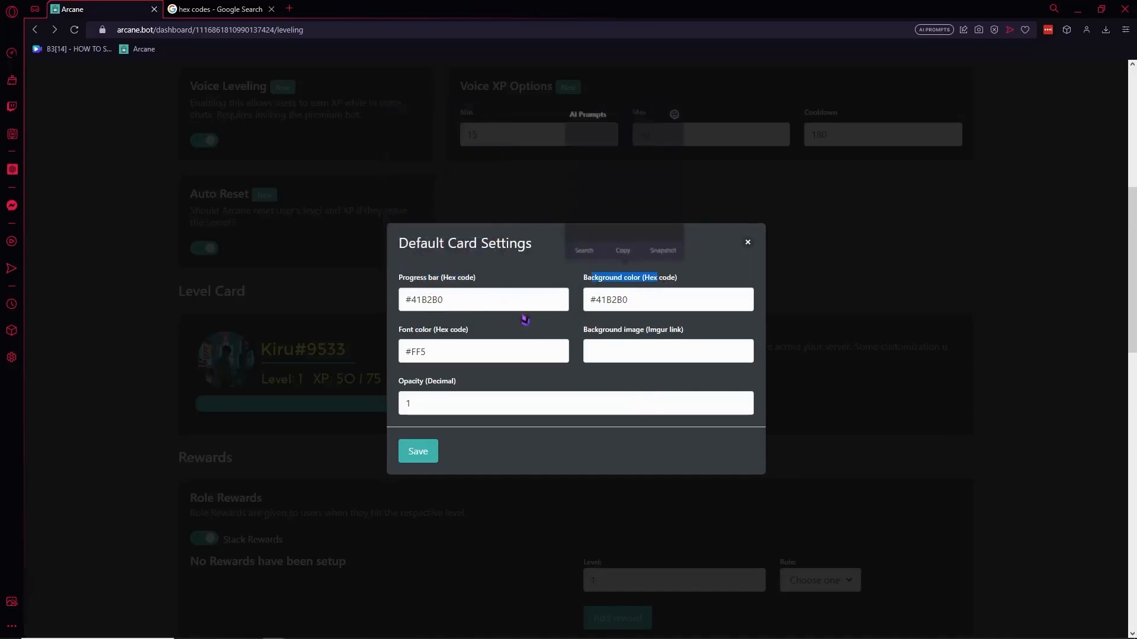
{"action": "left_click_drag", "start_coordinate": [414, 331], "coordinate": [430, 331]}
{"action": "left_click_drag", "start_coordinate": [595, 331], "coordinate": [641, 330]}
{"action": "left_click", "coordinate": [490, 355]}
{"action": "type", "text": "F"}
{"action": "left_click", "coordinate": [422, 456]}
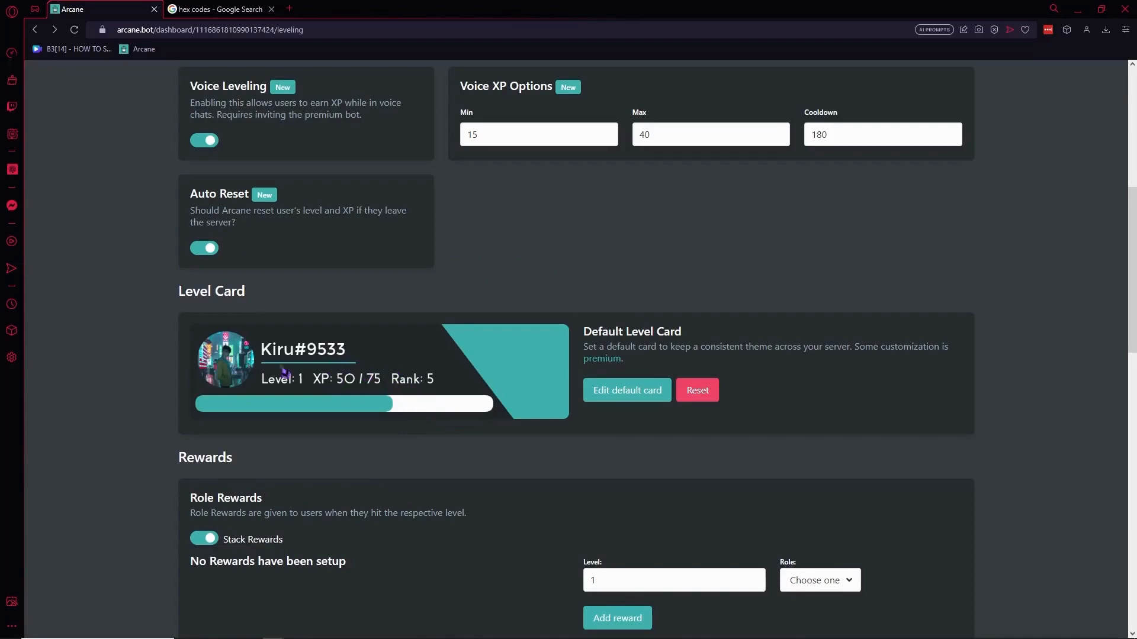
- Turn off Stack Rewards in the Role Rewards settings
{"action": "scroll", "coordinate": [379, 395], "scroll_direction": "down", "scroll_amount": 2}
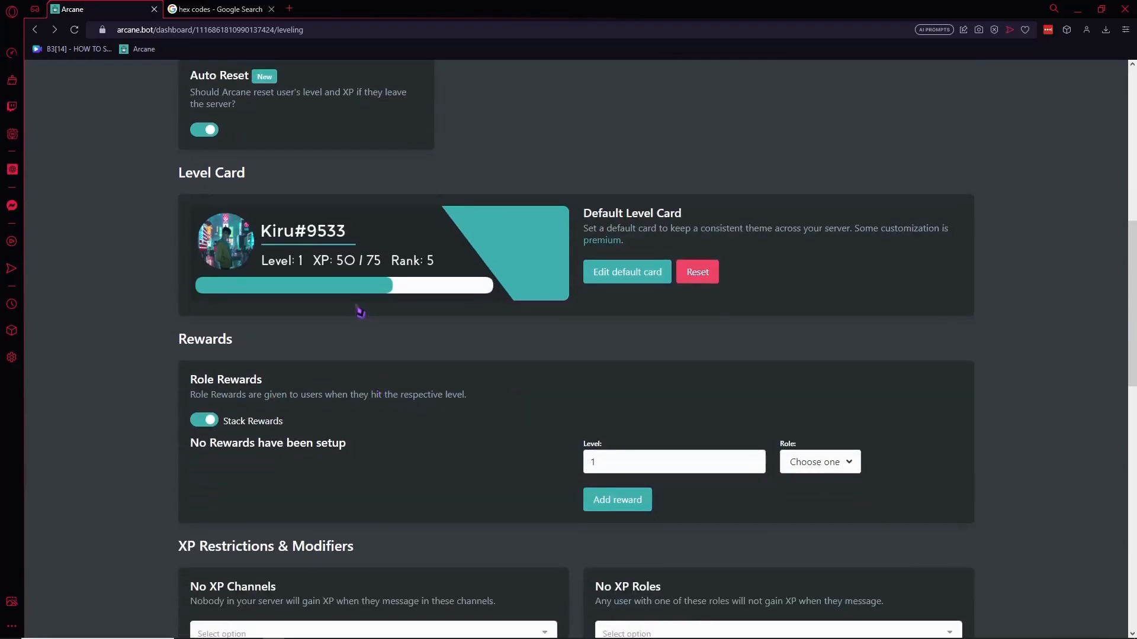
{"action": "scroll", "coordinate": [331, 284], "scroll_direction": "down", "scroll_amount": 4}
{"action": "scroll", "coordinate": [237, 237], "scroll_direction": "up", "scroll_amount": 2}
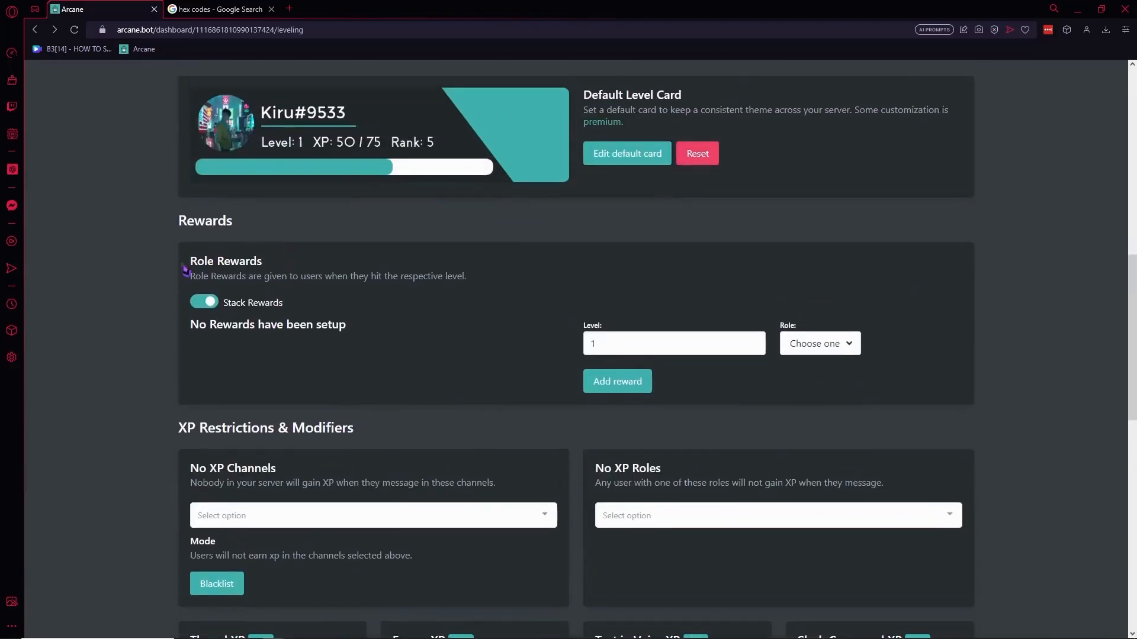
{"action": "left_click", "coordinate": [201, 306]}
{"action": "left_click", "coordinate": [202, 307]}
{"action": "left_click", "coordinate": [206, 307]}
{"action": "left_click", "coordinate": [236, 306]}
{"action": "left_click_drag", "start_coordinate": [236, 305], "coordinate": [313, 310]}
{"action": "left_click", "coordinate": [210, 301]}
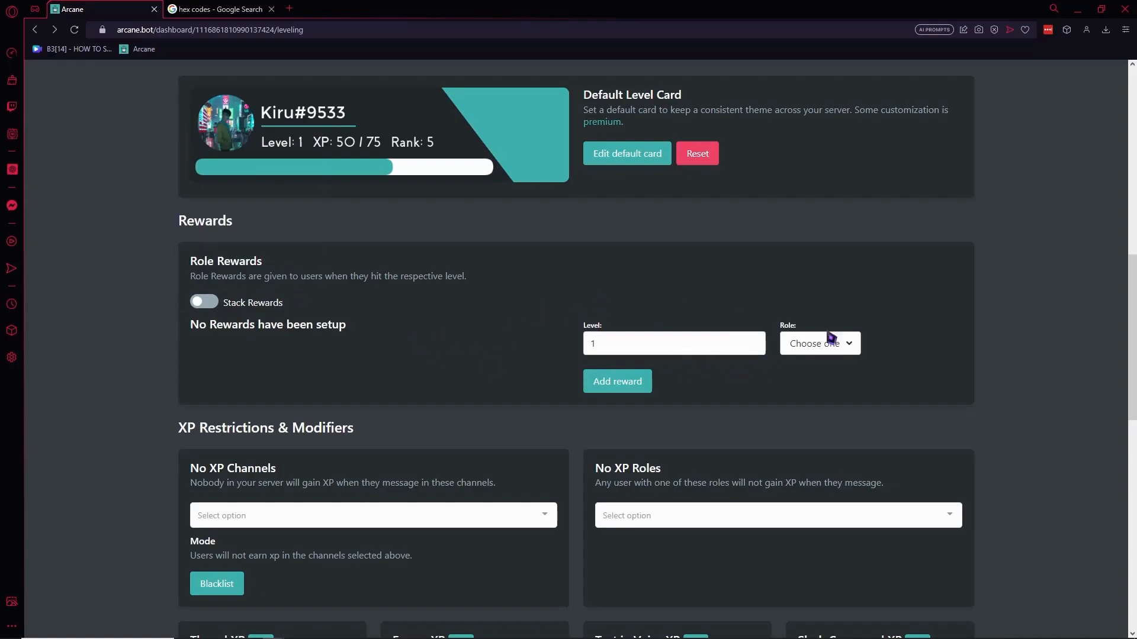
- Add a role reward that gives the BEGINNER [LEVEL 1] role at level 1
{"action": "left_click", "coordinate": [611, 342]}
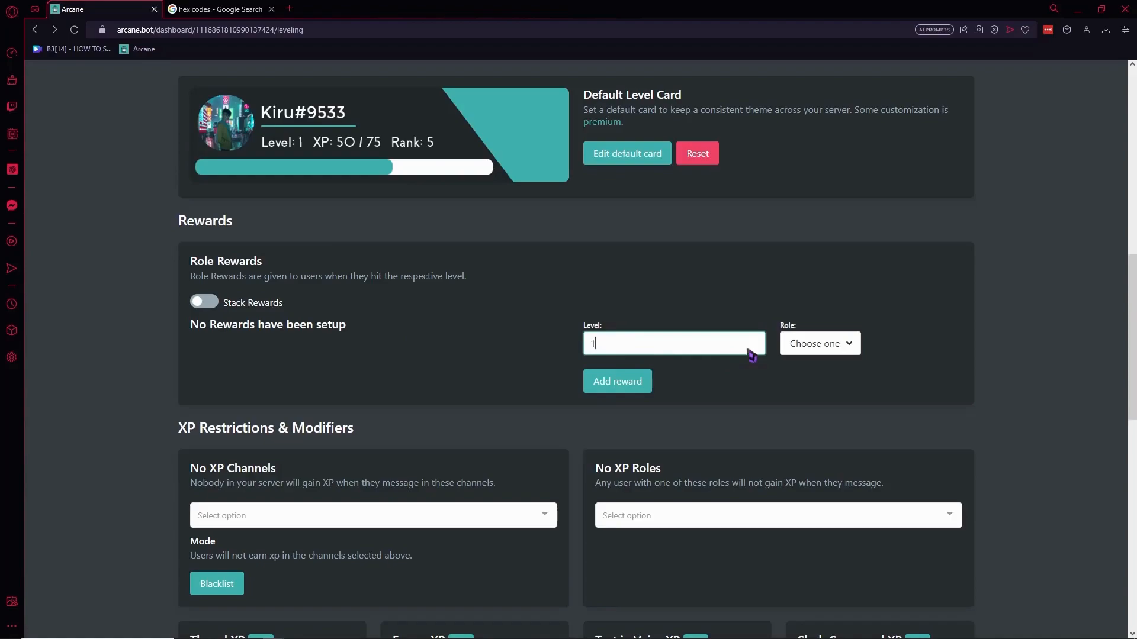
{"action": "left_click", "coordinate": [814, 344]}
{"action": "left_click", "coordinate": [839, 392]}
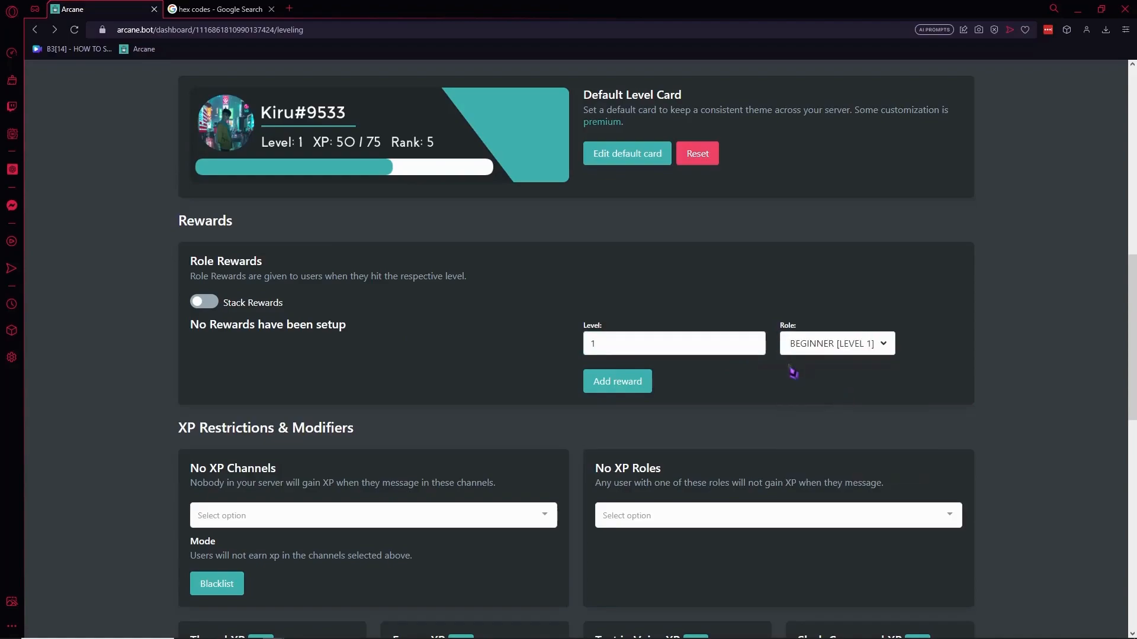
{"action": "left_click", "coordinate": [645, 381]}
- Add a role reward that gives the INTERMEDIATE [LEVEL 10] role at level 10
{"action": "left_click_drag", "start_coordinate": [656, 394], "coordinate": [588, 400]}
{"action": "type", "text": "10"}
{"action": "left_click", "coordinate": [808, 395]}
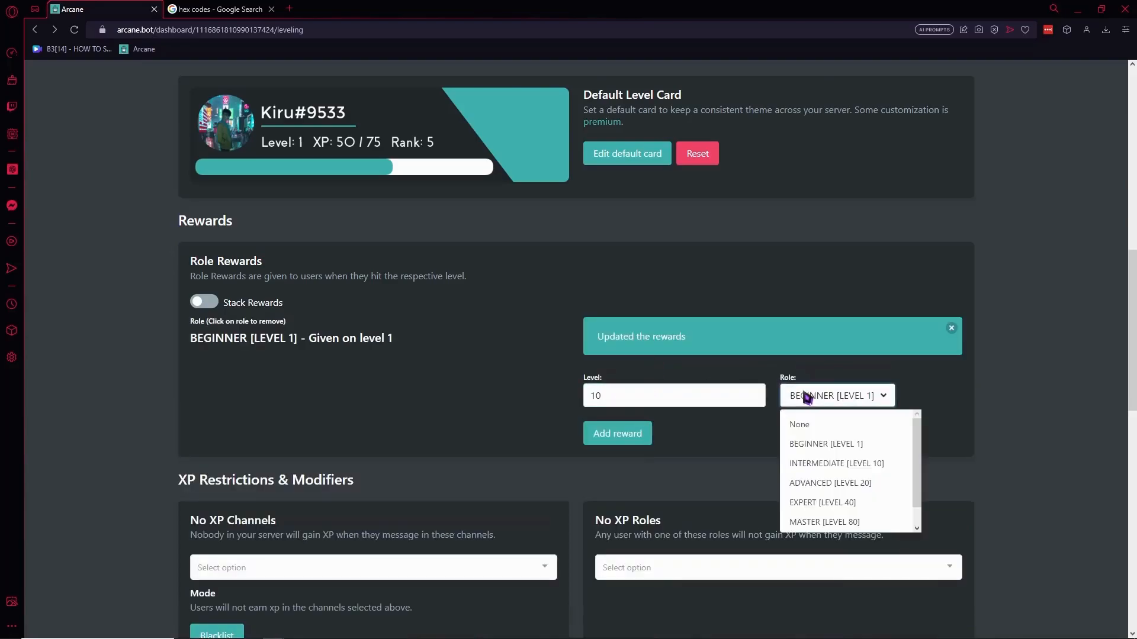
{"action": "left_click", "coordinate": [834, 468]}
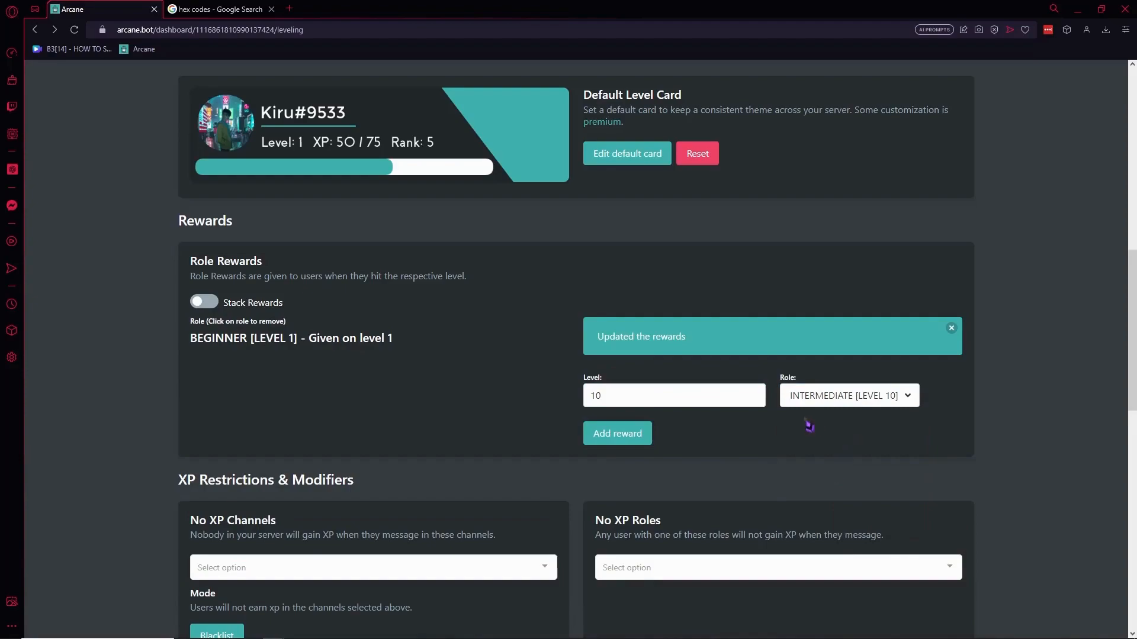
{"action": "left_click", "coordinate": [649, 433]}
- Add a role reward that gives the ADVANCED [LEVEL 20] role at level 20
{"action": "left_click_drag", "start_coordinate": [675, 398], "coordinate": [583, 406]}
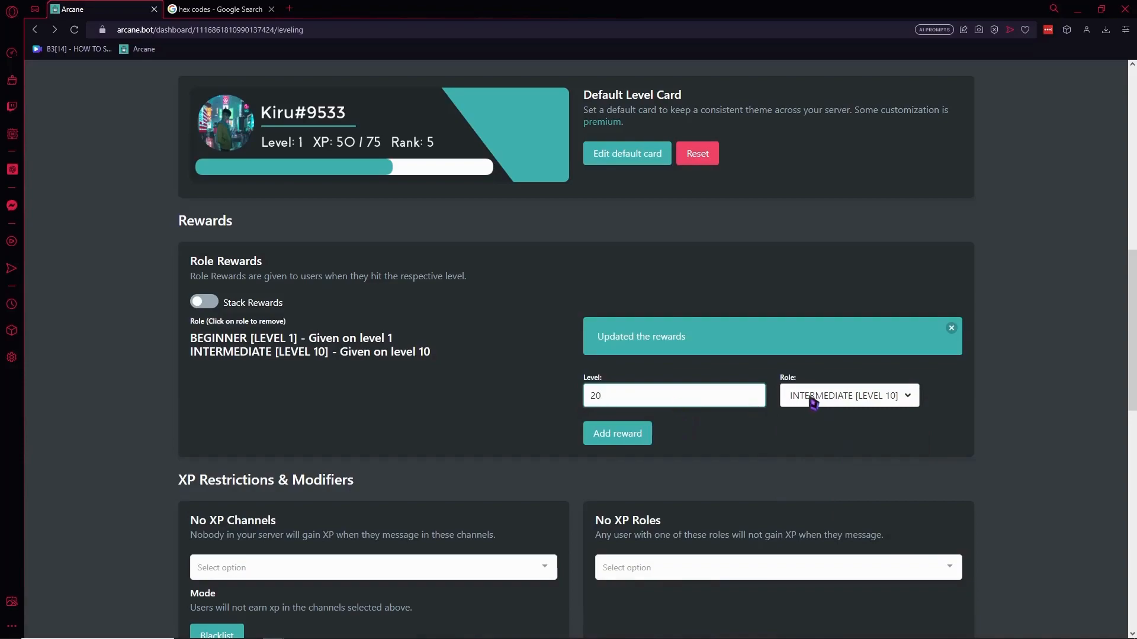
{"action": "left_click", "coordinate": [870, 396]}
{"action": "left_click", "coordinate": [859, 484]}
{"action": "left_click", "coordinate": [621, 435]}
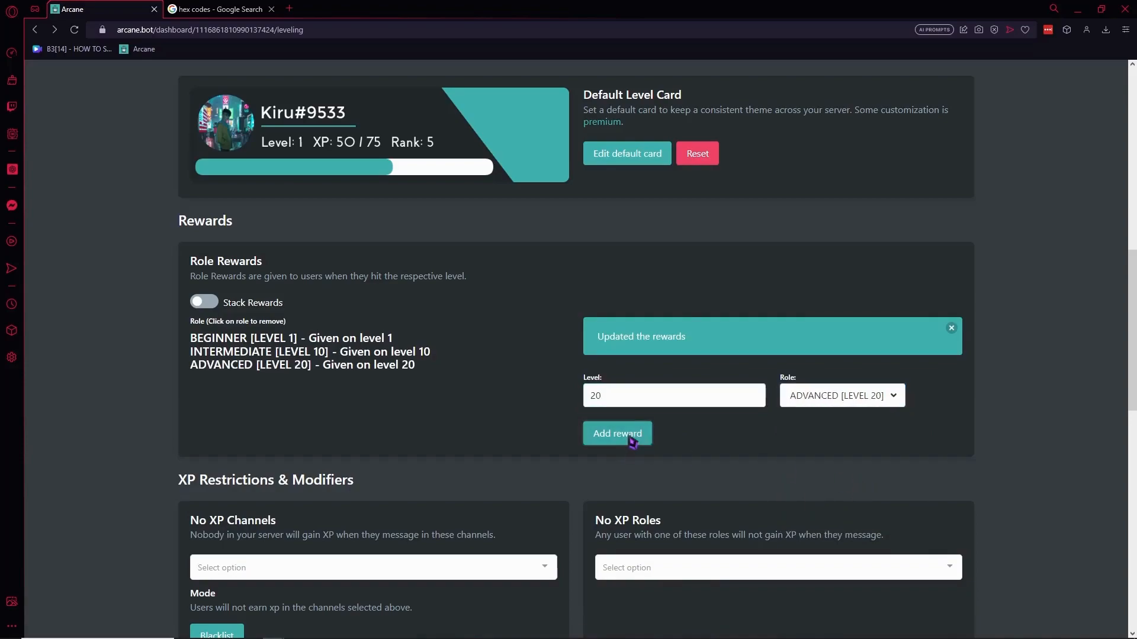
- Add a role reward that gives the EXPERT [LEVEL 40] role at level 40
{"action": "left_click", "coordinate": [814, 395]}
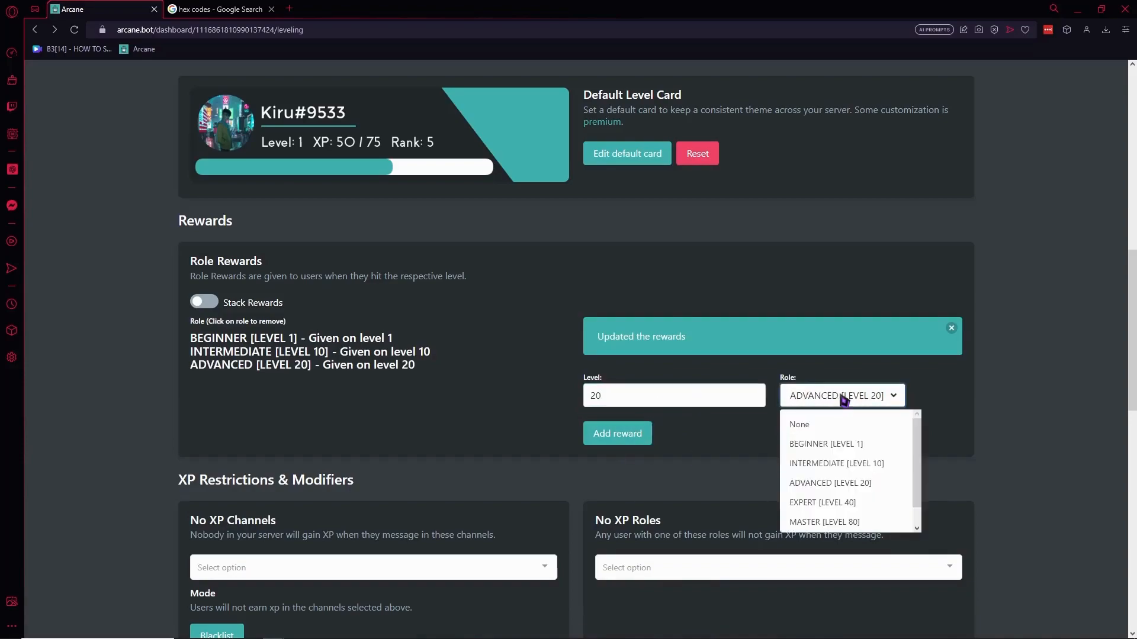
{"action": "left_click", "coordinate": [848, 504]}
{"action": "left_click", "coordinate": [616, 400]}
{"action": "key", "text": "BackSpace"}
{"action": "key", "text": "BackSpace"}
{"action": "type", "text": "4"}
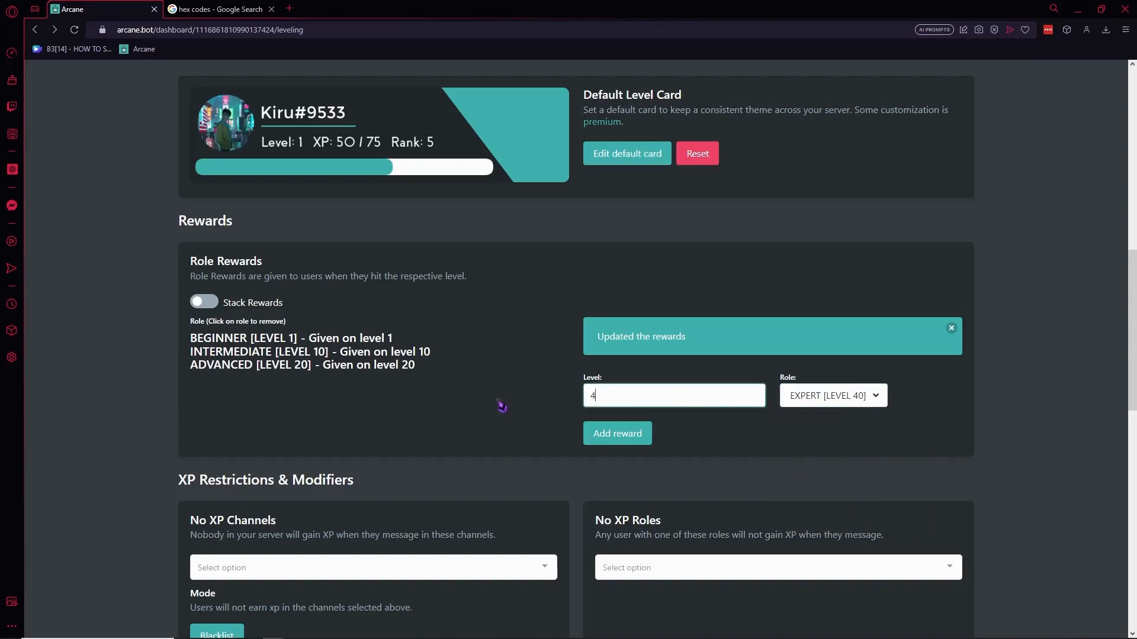
{"action": "type", "text": "0"}
{"action": "left_click", "coordinate": [601, 439]}
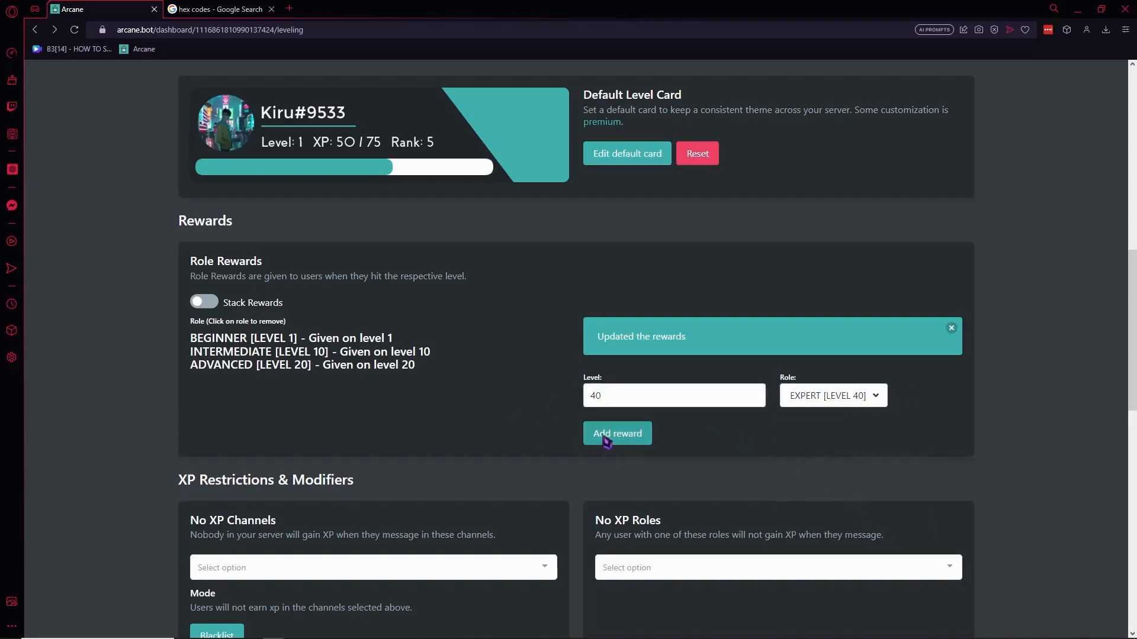
- Add a role reward that gives the MASTER [LEVEL 80] role at level 80
{"action": "left_click", "coordinate": [785, 395]}
{"action": "scroll", "coordinate": [855, 503], "scroll_direction": "down", "scroll_amount": 1}
{"action": "left_click", "coordinate": [856, 504]}
{"action": "left_click", "coordinate": [626, 401]}
{"action": "left_click_drag", "start_coordinate": [626, 401], "coordinate": [519, 401]}
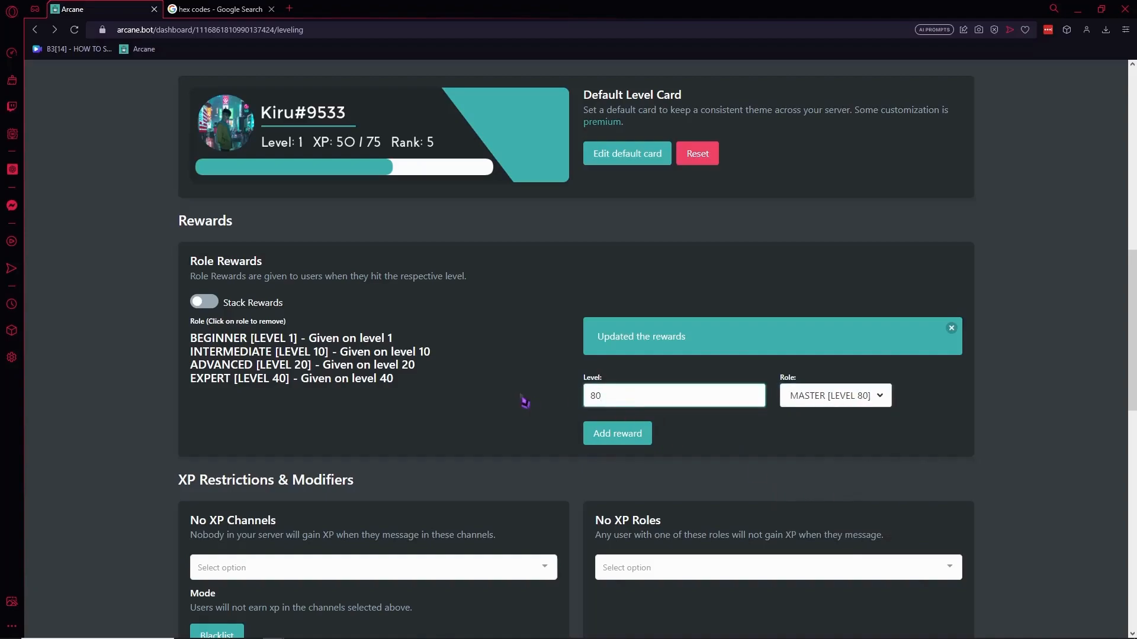
{"action": "left_click", "coordinate": [616, 432]}
- Add #no-xp and #bot-commands to the No XP Channels under XP Restrictions & Modifiers
{"action": "scroll", "coordinate": [533, 432], "scroll_direction": "down", "scroll_amount": 1}
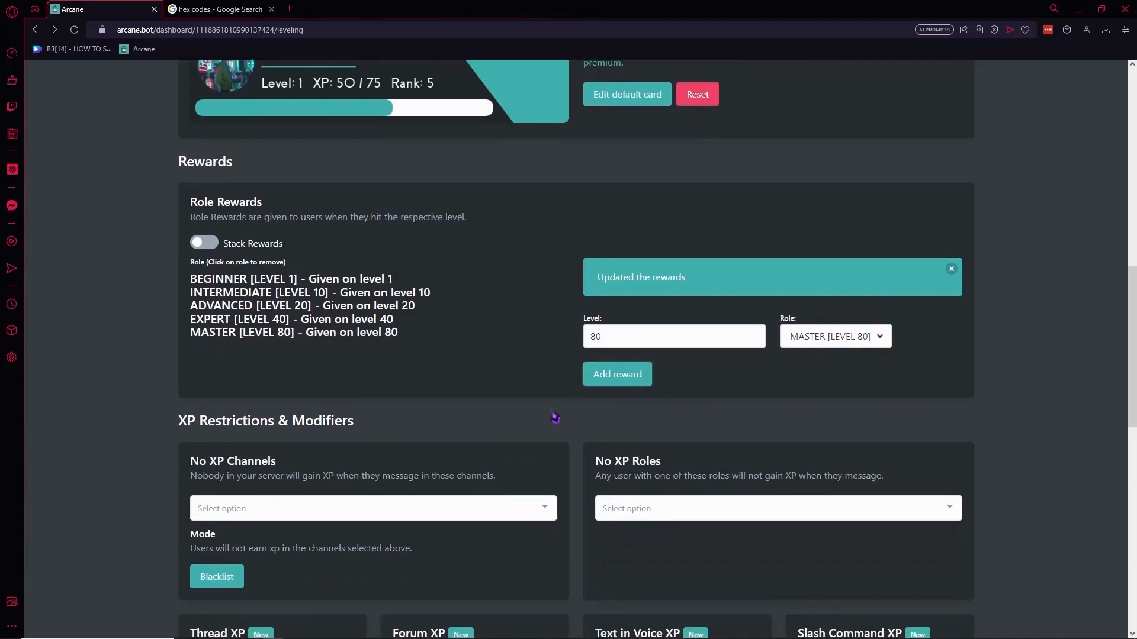
{"action": "scroll", "coordinate": [187, 459], "scroll_direction": "down", "scroll_amount": 1}
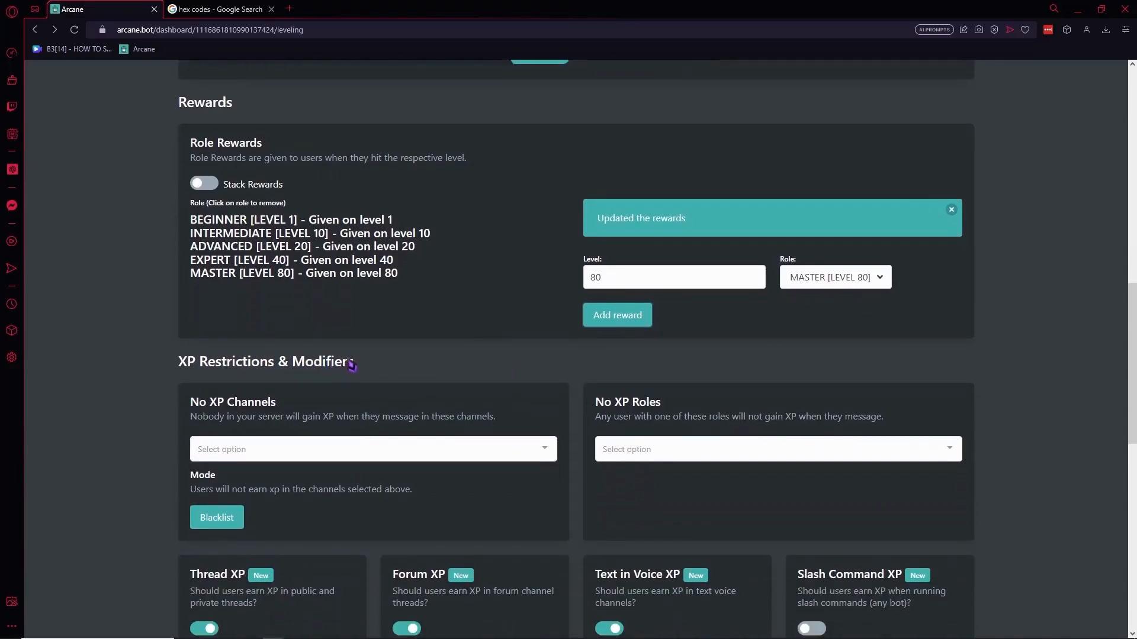
{"action": "scroll", "coordinate": [342, 365], "scroll_direction": "down", "scroll_amount": 1}
{"action": "left_click_drag", "start_coordinate": [174, 343], "coordinate": [294, 349]}
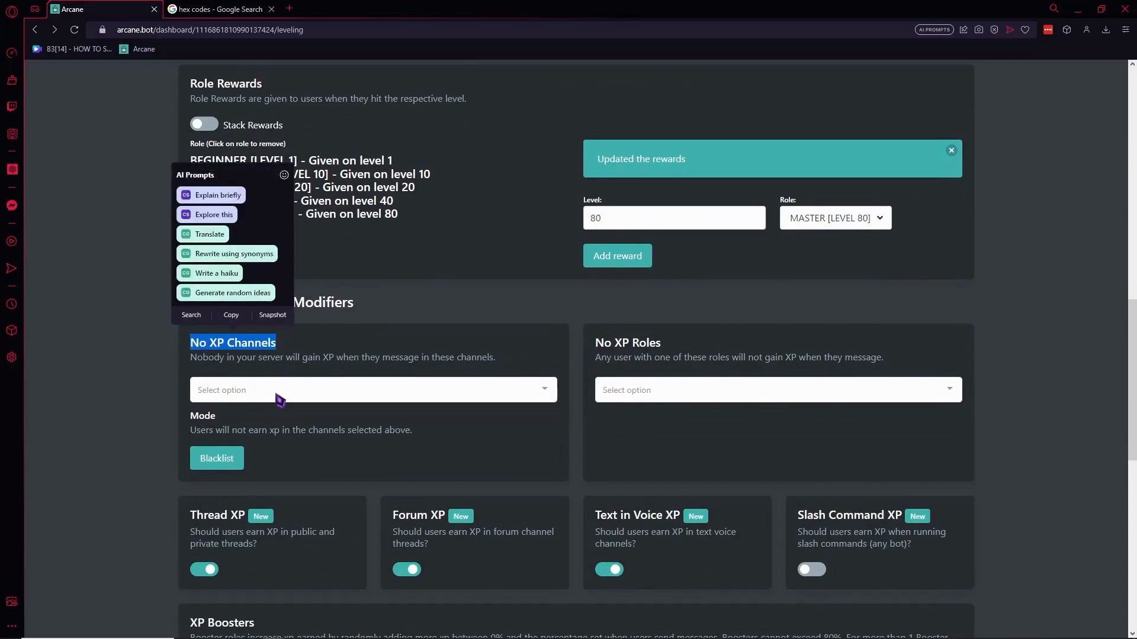
{"action": "left_click", "coordinate": [342, 365]}
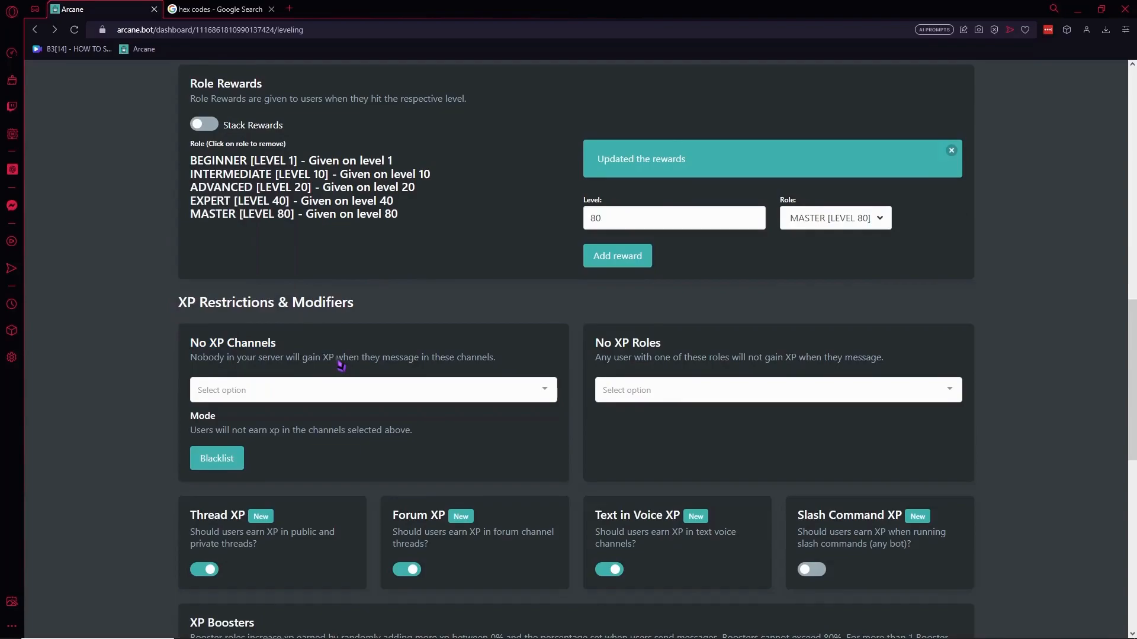
{"action": "left_click", "coordinate": [330, 386]}
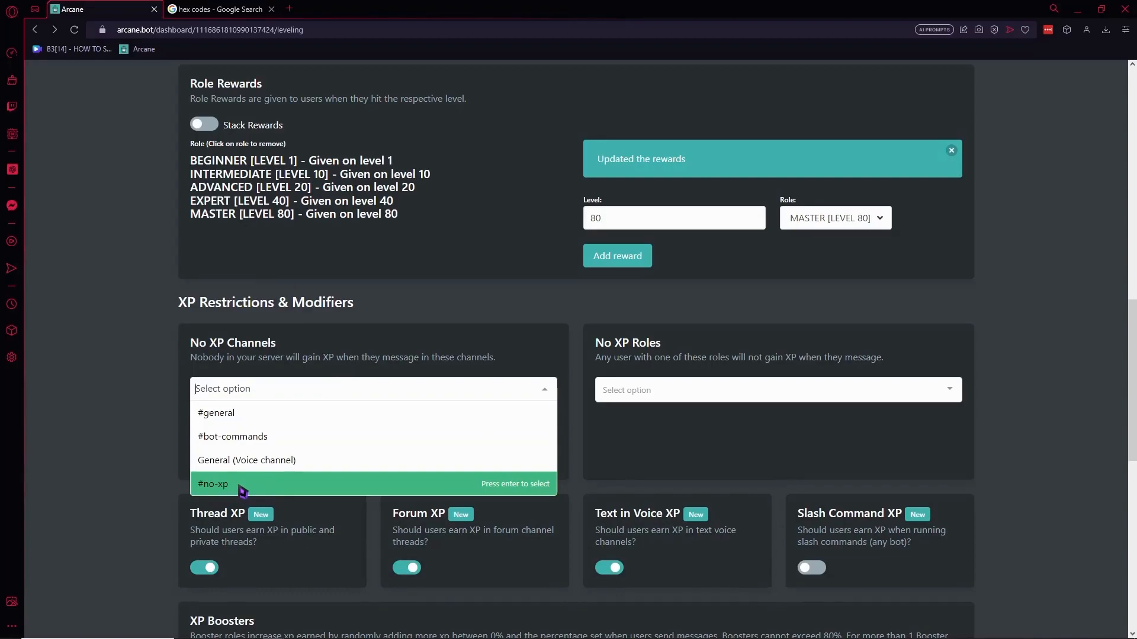
{"action": "left_click", "coordinate": [239, 487]}
{"action": "left_click", "coordinate": [625, 457]}
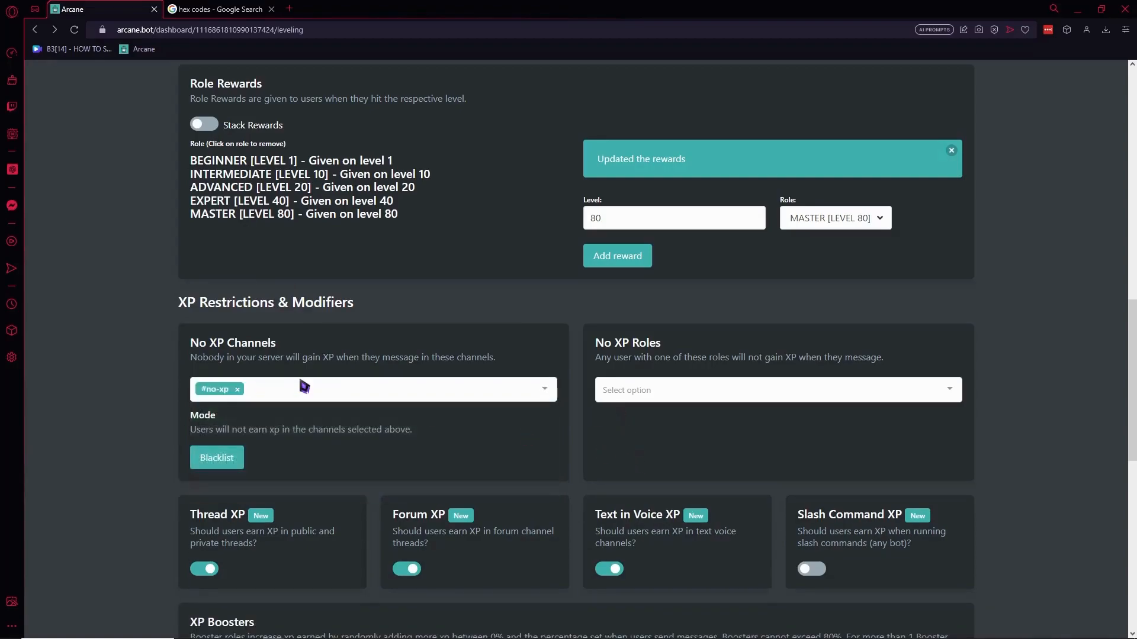
{"action": "left_click", "coordinate": [270, 387]}
{"action": "left_click", "coordinate": [325, 459]}
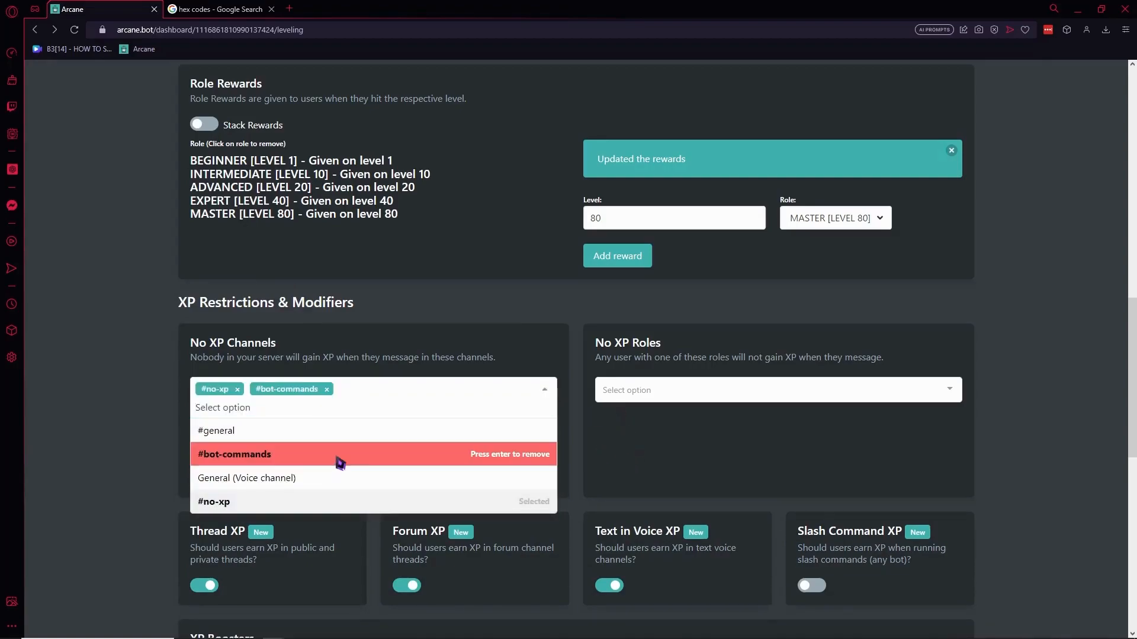
{"action": "left_click", "coordinate": [139, 422]}
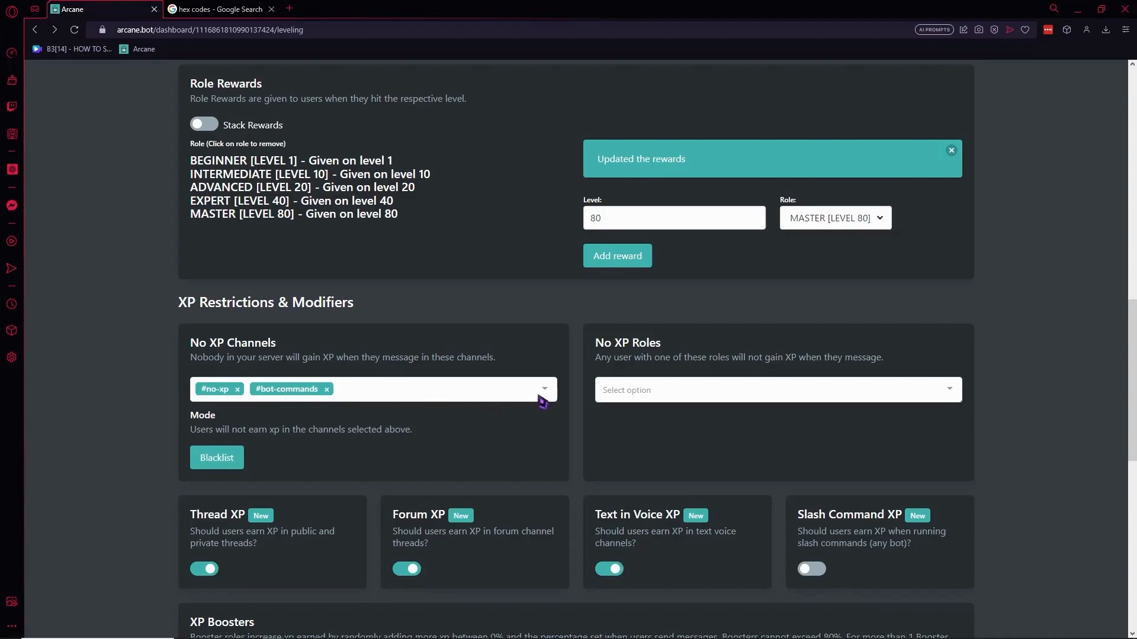
- Review the roles offered for the No XP Roles restriction without selecting any
{"action": "left_click", "coordinate": [642, 389]}
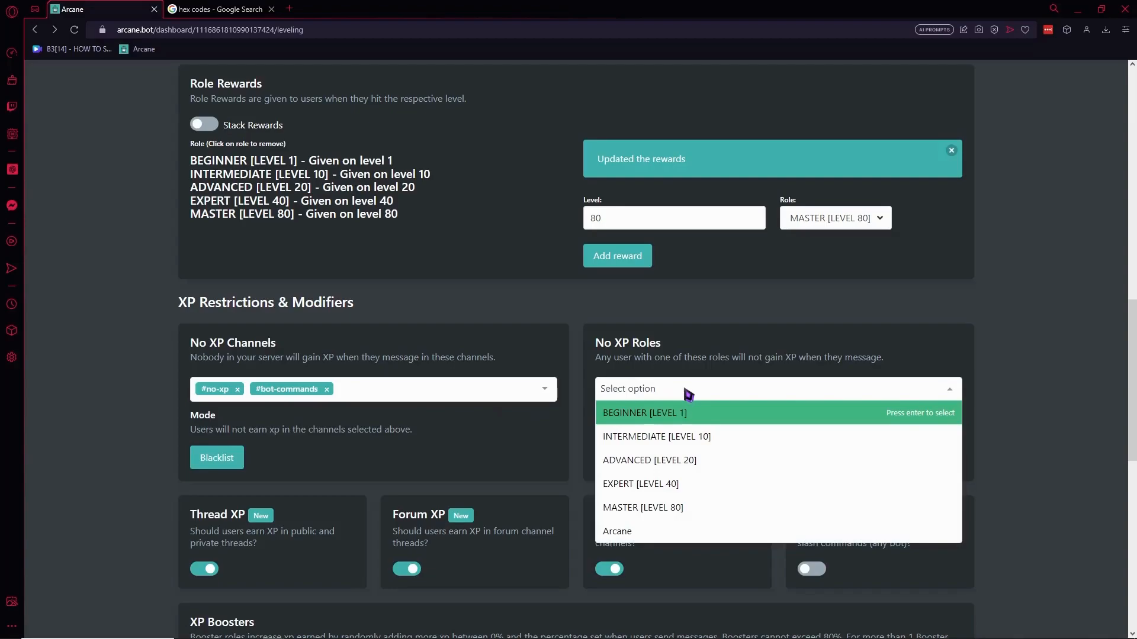
{"action": "left_click", "coordinate": [718, 363]}
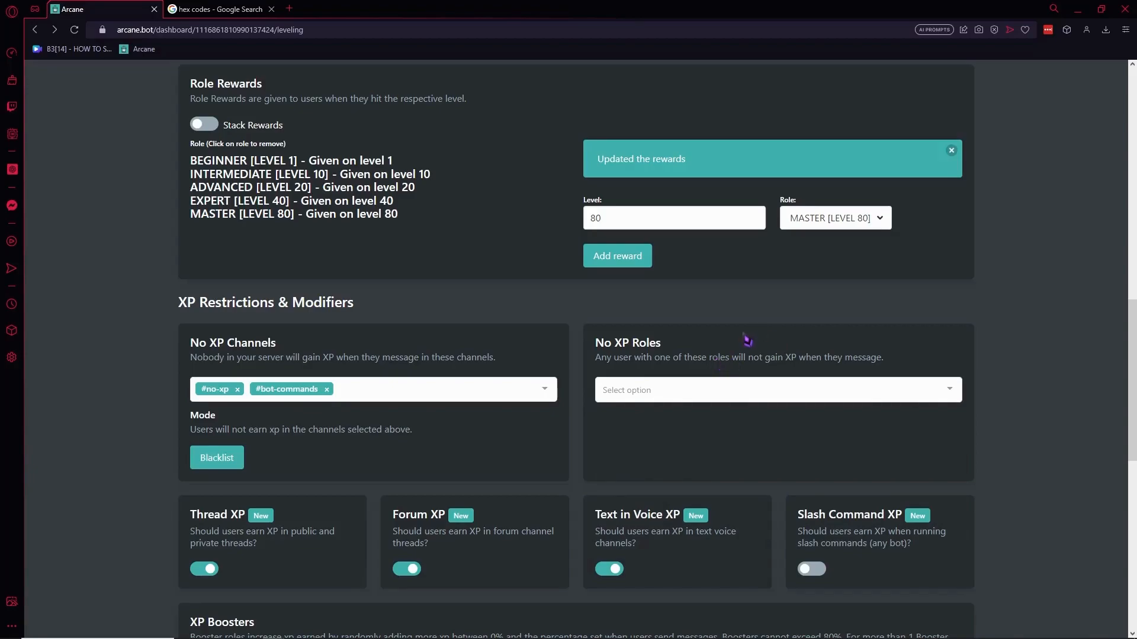
{"action": "left_click", "coordinate": [715, 392]}
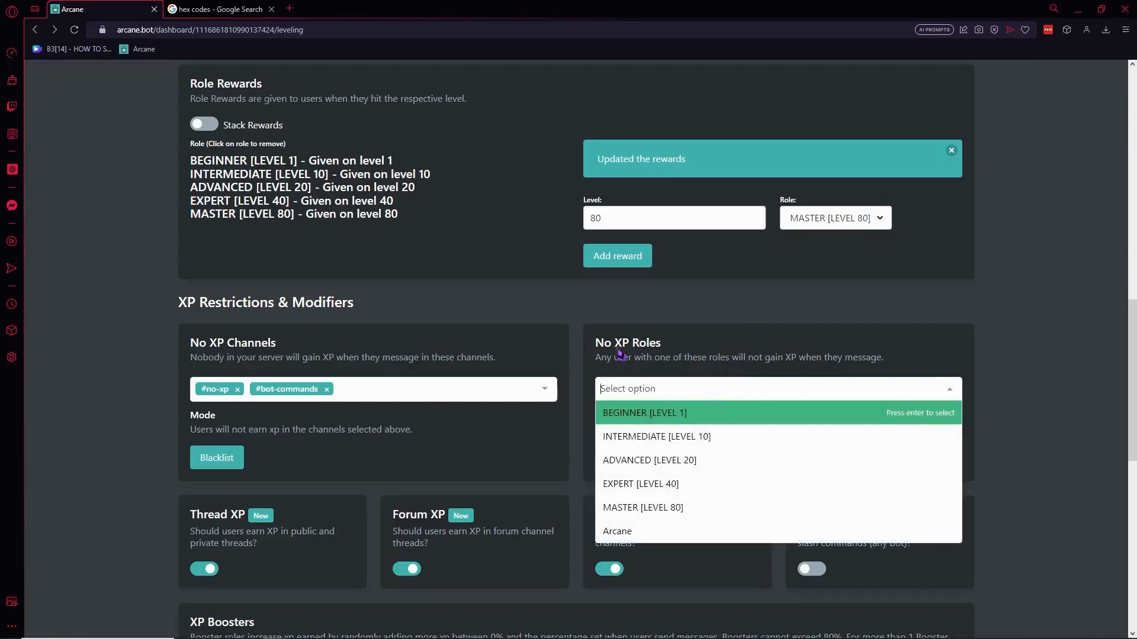
{"action": "left_click_drag", "start_coordinate": [615, 343], "coordinate": [649, 344]}
{"action": "left_click", "coordinate": [684, 345]}
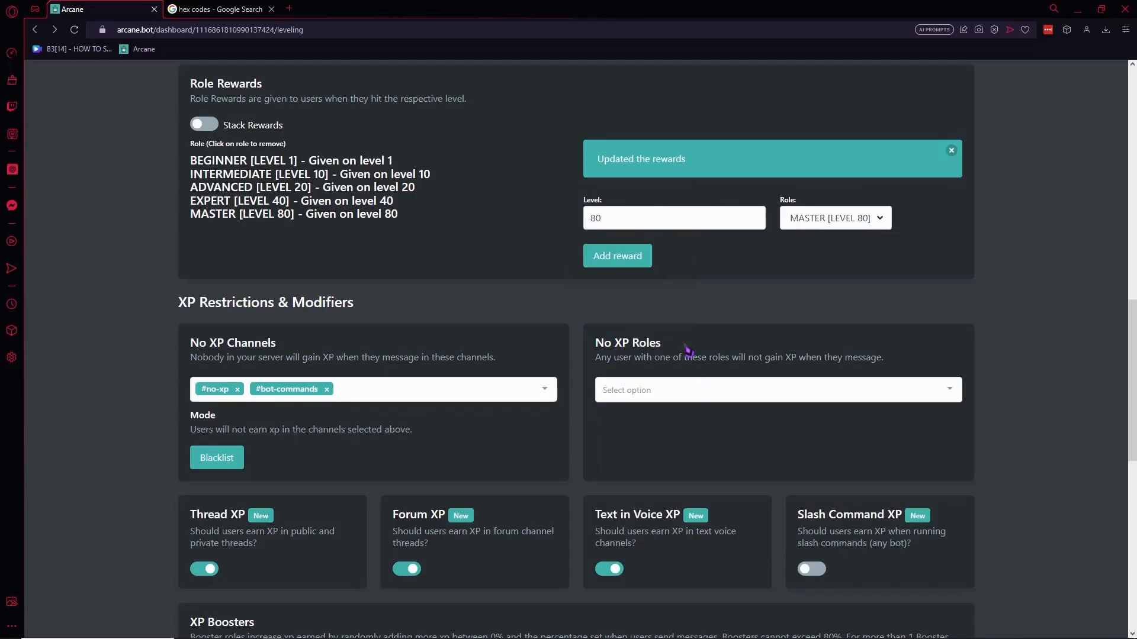
{"action": "left_click", "coordinate": [699, 390]}
{"action": "scroll", "coordinate": [654, 453], "scroll_direction": "down", "scroll_amount": 3}
{"action": "left_click", "coordinate": [959, 185]}
{"action": "scroll", "coordinate": [610, 262], "scroll_direction": "up", "scroll_amount": 3}
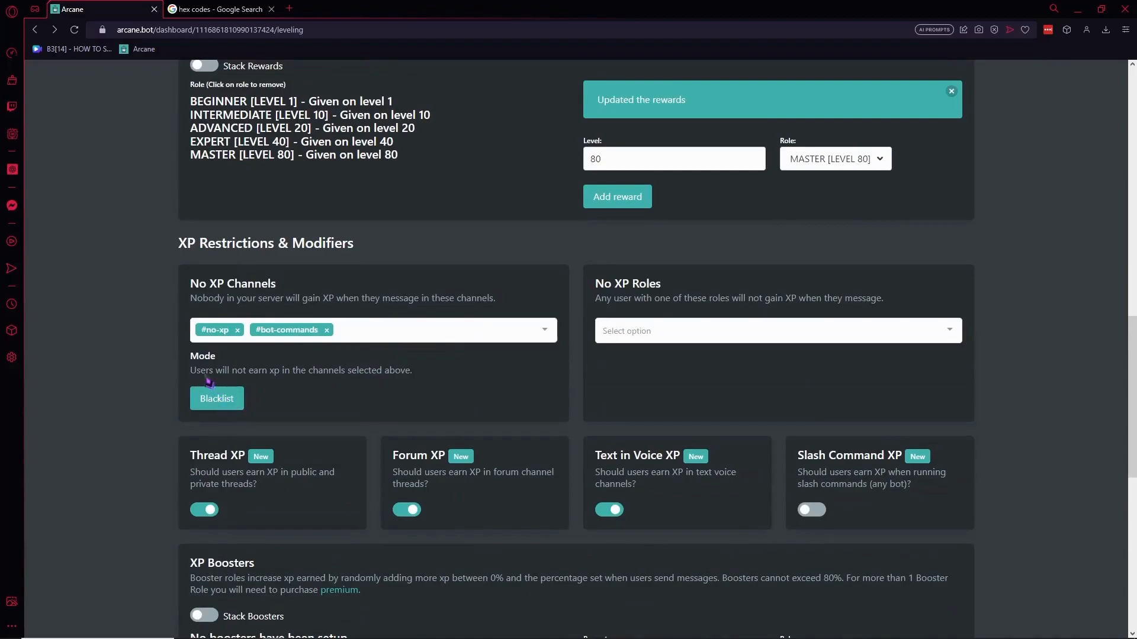
- Read the No XP Channels mode description, switch the mode to Whitelist and set it back to Blacklist
{"action": "left_click_drag", "start_coordinate": [206, 371], "coordinate": [315, 387]}
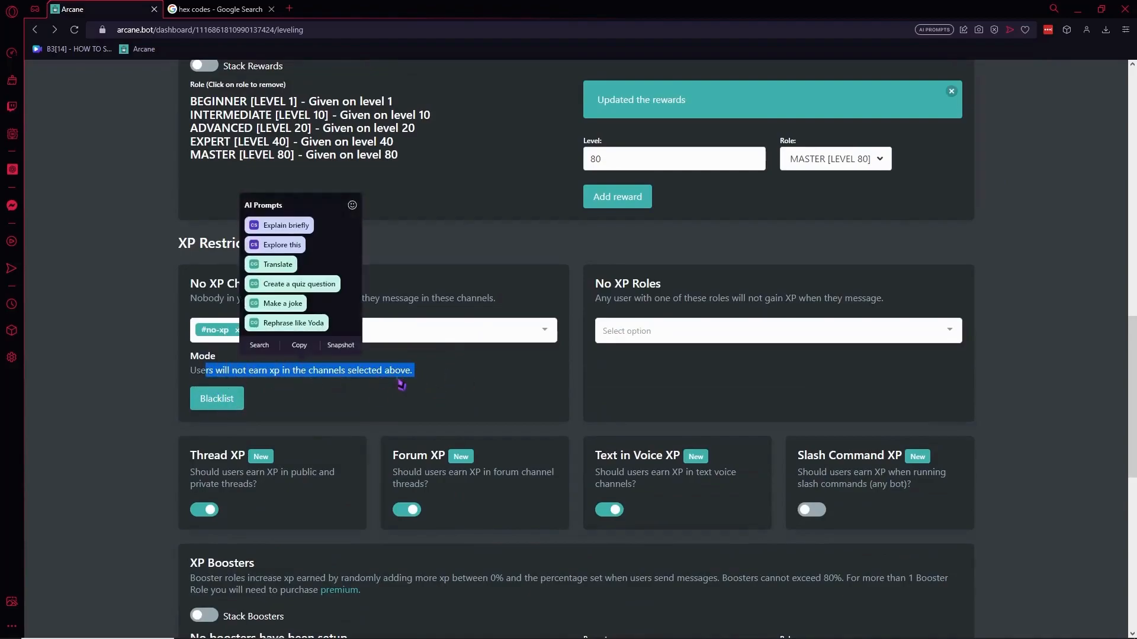
{"action": "left_click", "coordinate": [300, 399]}
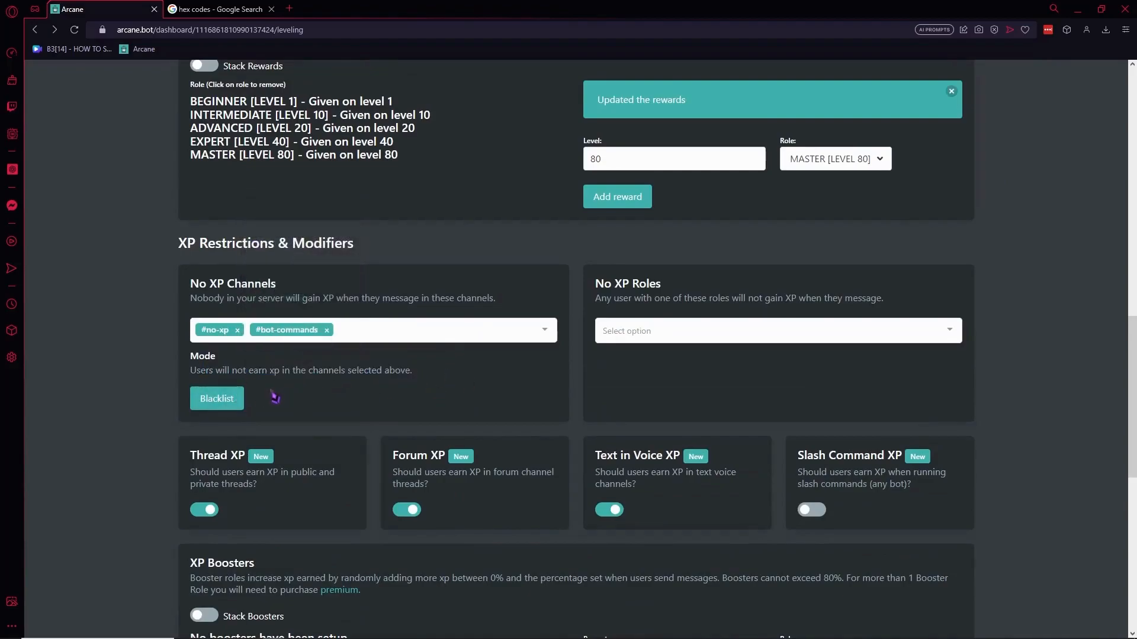
{"action": "left_click", "coordinate": [237, 403]}
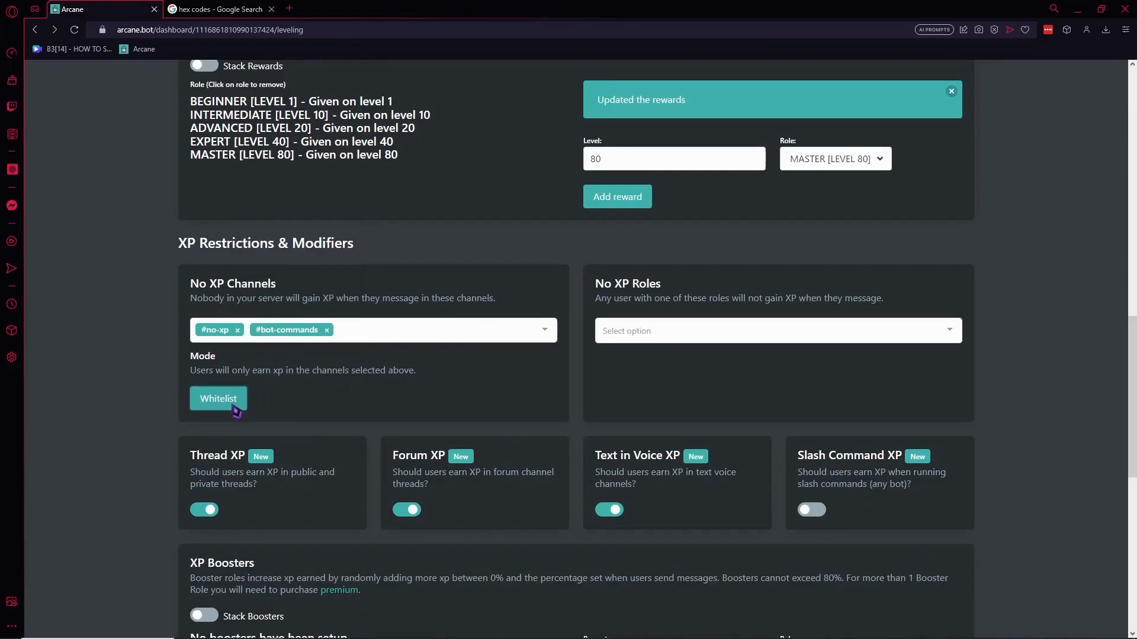
{"action": "left_click", "coordinate": [242, 406]}
{"action": "left_click", "coordinate": [242, 405]}
{"action": "left_click", "coordinate": [242, 406]}
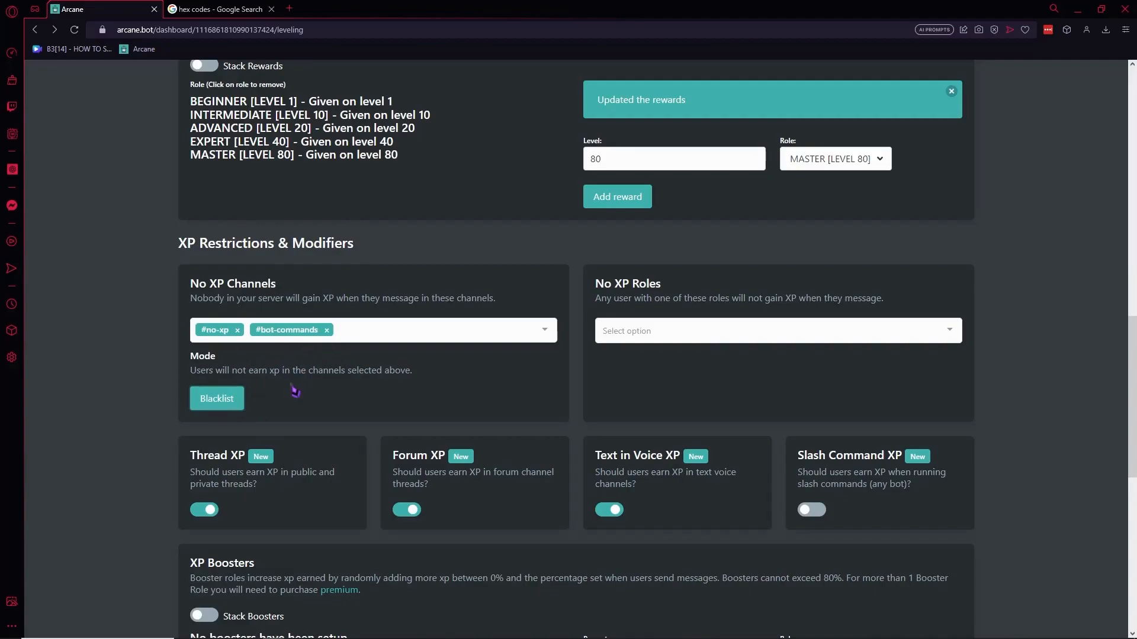
- Examine the descriptions of the Thread XP, Forum XP and Text in Voice XP options
{"action": "scroll", "coordinate": [294, 390], "scroll_direction": "down", "scroll_amount": 3}
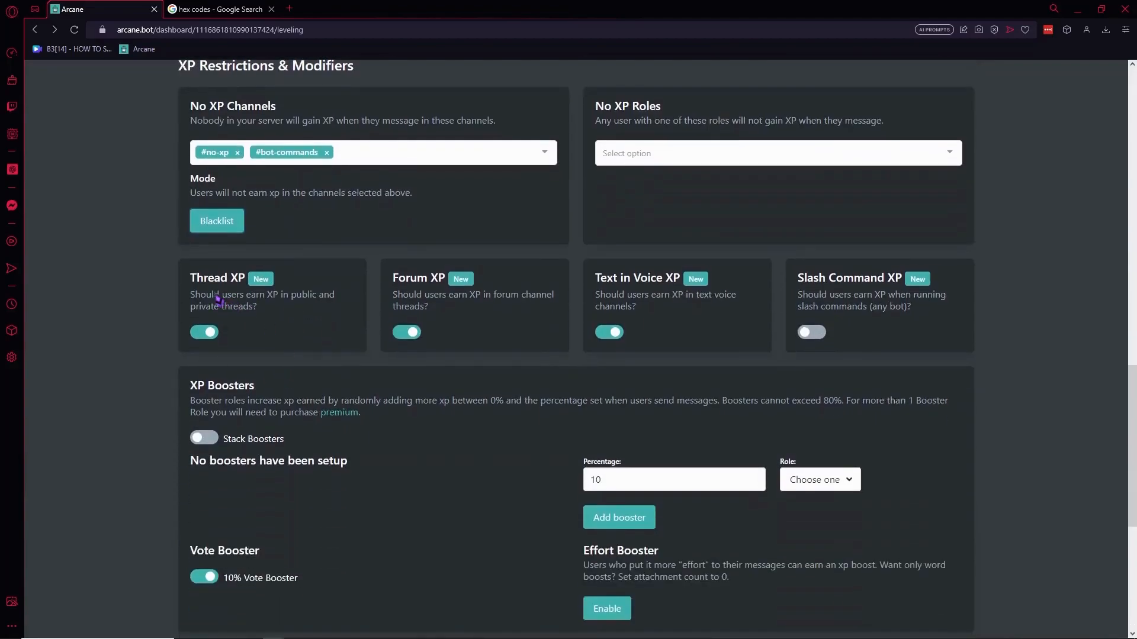
{"action": "left_click_drag", "start_coordinate": [196, 306], "coordinate": [302, 294]}
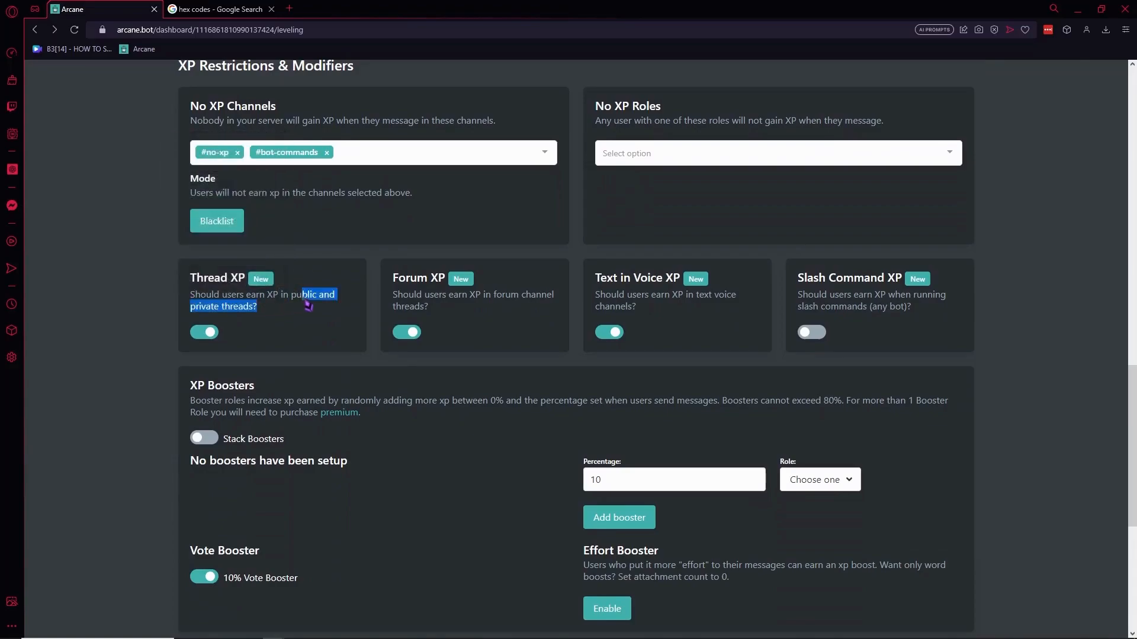
{"action": "left_click", "coordinate": [273, 326]}
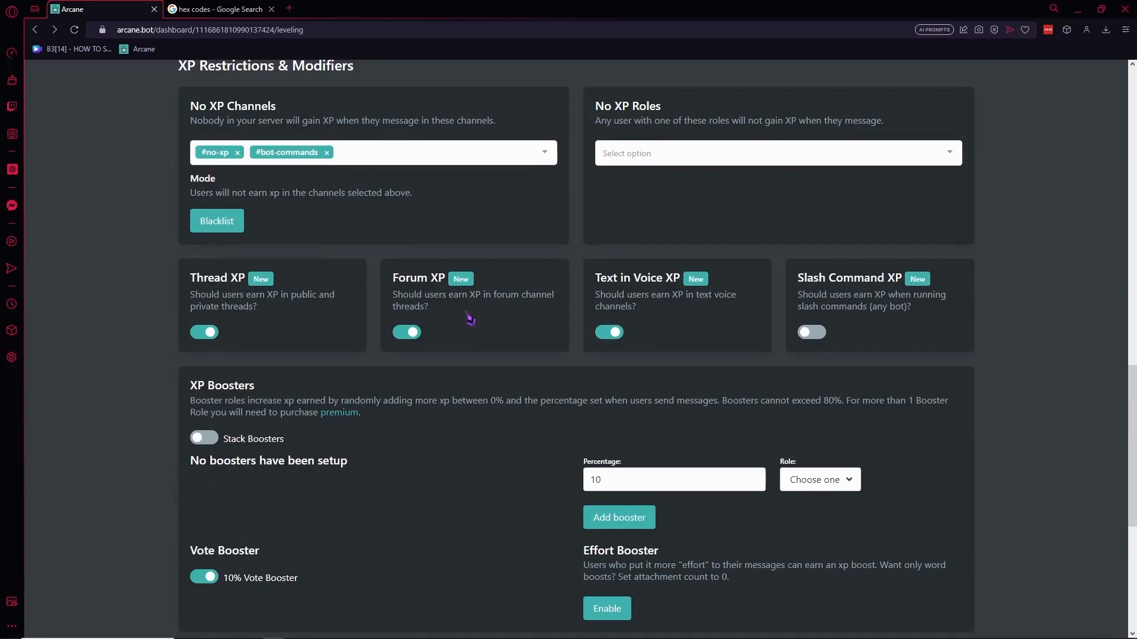
{"action": "left_click_drag", "start_coordinate": [420, 303], "coordinate": [496, 295]}
{"action": "triple_click", "coordinate": [462, 312]}
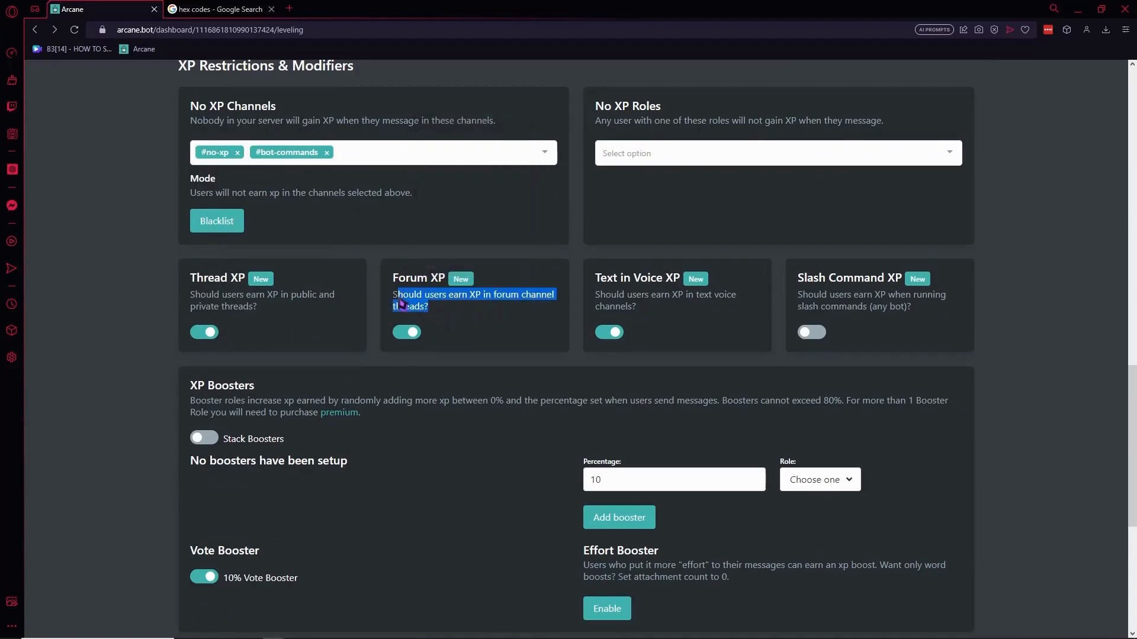
{"action": "left_click", "coordinate": [526, 320]}
{"action": "left_click_drag", "start_coordinate": [595, 277], "coordinate": [656, 287]}
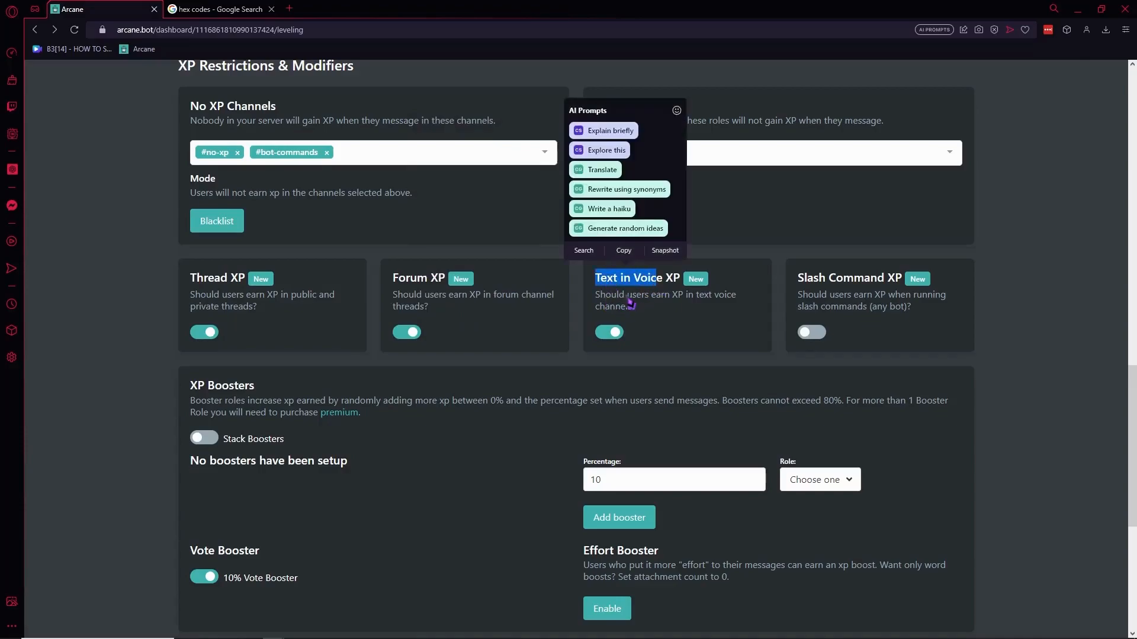
- Read the XP Boosters description, including the premium requirement for more than one booster role
{"action": "left_click", "coordinate": [664, 321]}
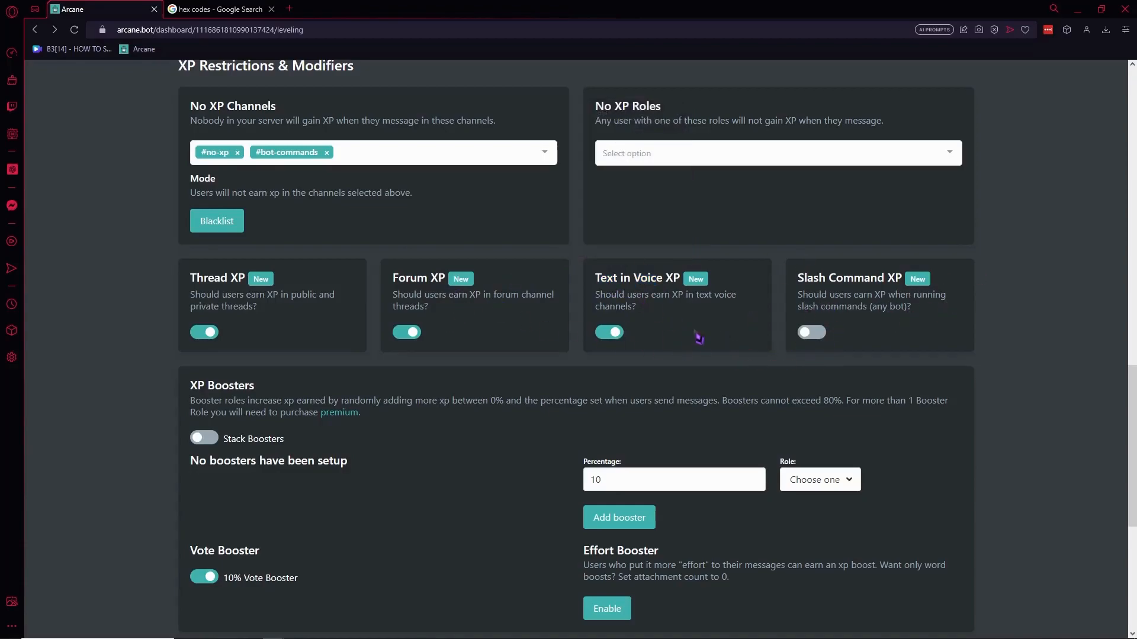
{"action": "scroll", "coordinate": [698, 337], "scroll_direction": "down", "scroll_amount": 1}
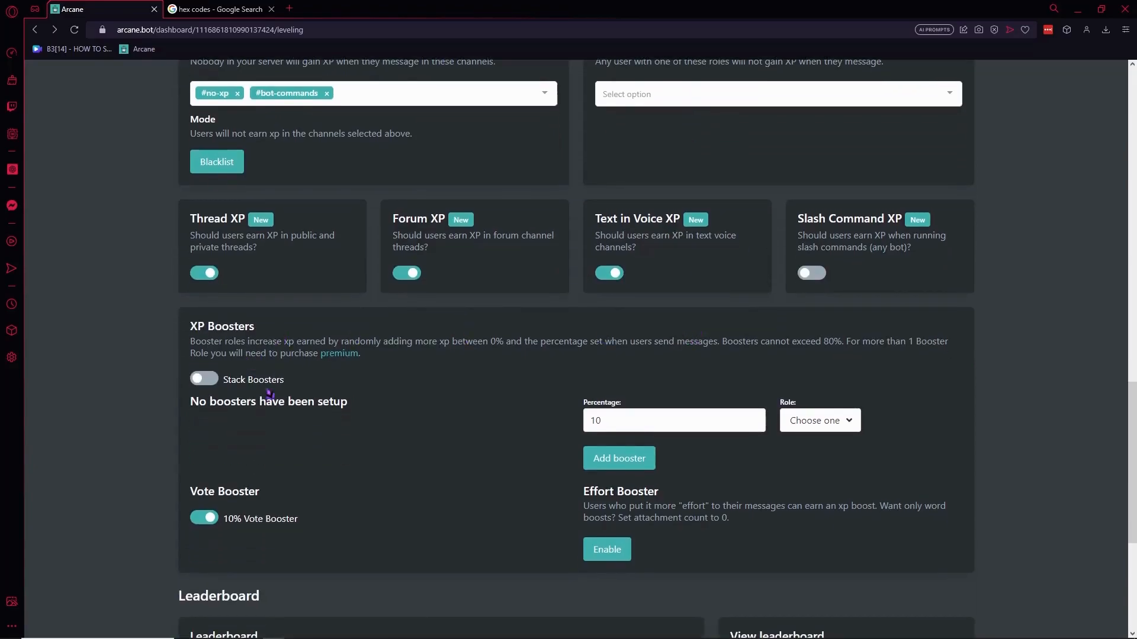
{"action": "left_click_drag", "start_coordinate": [863, 343], "coordinate": [906, 348]}
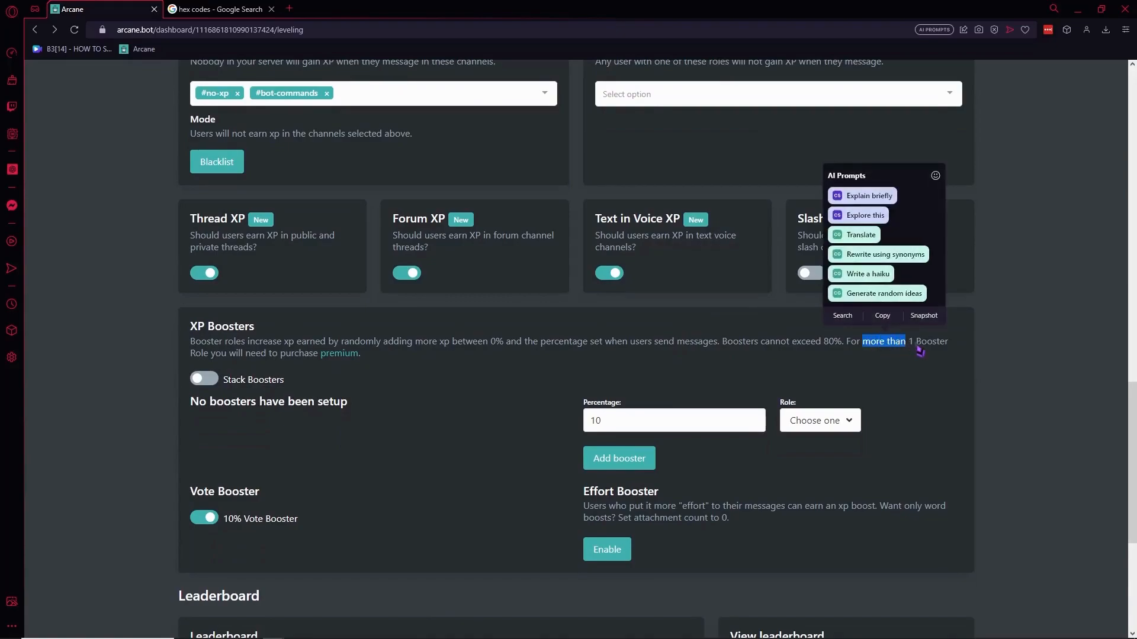
{"action": "left_click", "coordinate": [408, 385]}
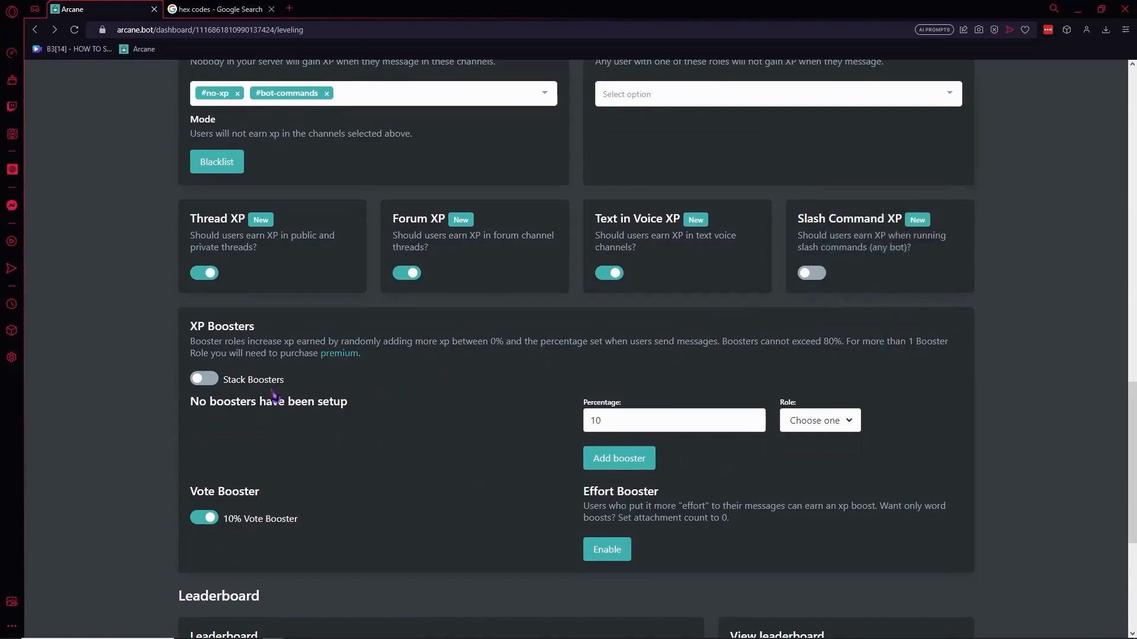
- Try toggling Stack Boosters and turning off the 10% Vote Booster, declining the premium offer
{"action": "left_click", "coordinate": [206, 380]}
{"action": "left_click", "coordinate": [209, 382]}
{"action": "scroll", "coordinate": [521, 395], "scroll_direction": "down", "scroll_amount": 2}
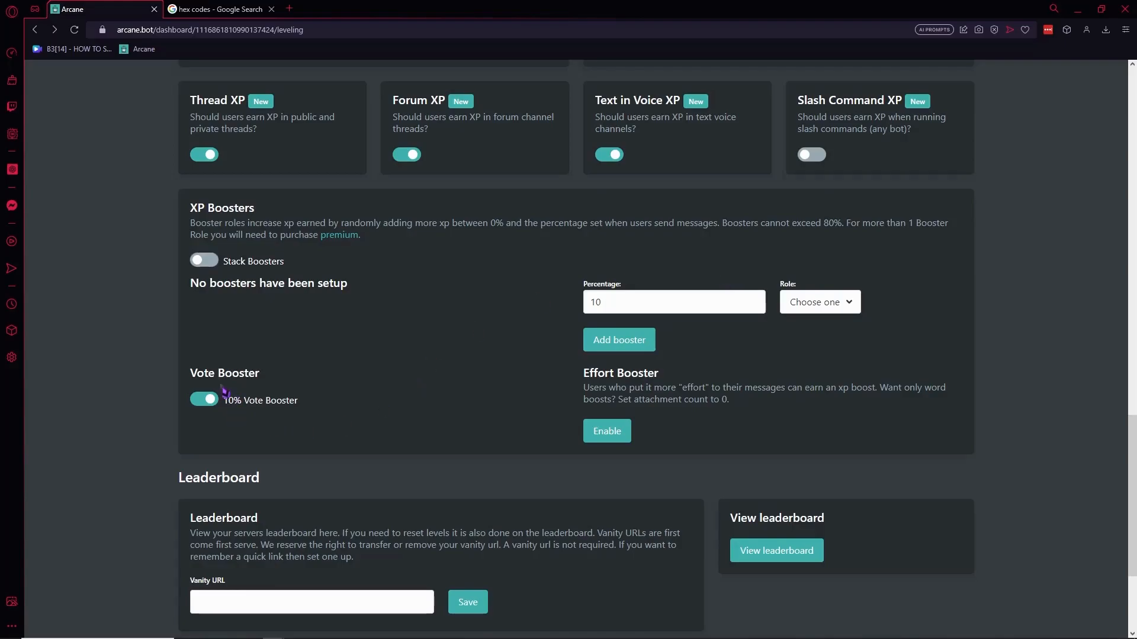
{"action": "left_click", "coordinate": [212, 401]}
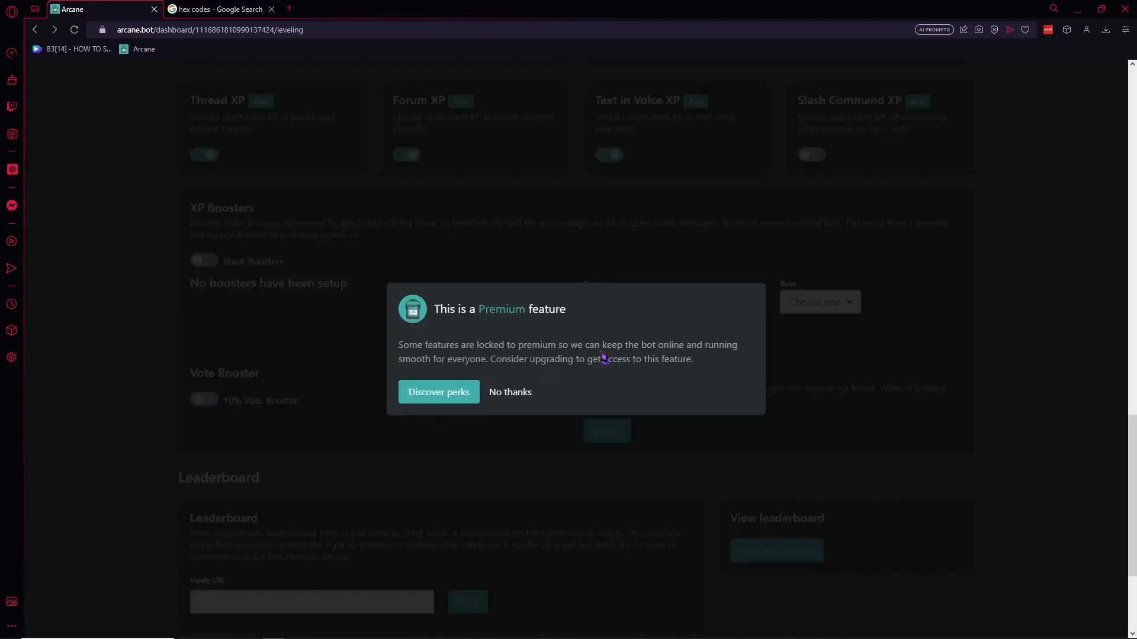
{"action": "left_click", "coordinate": [513, 392]}
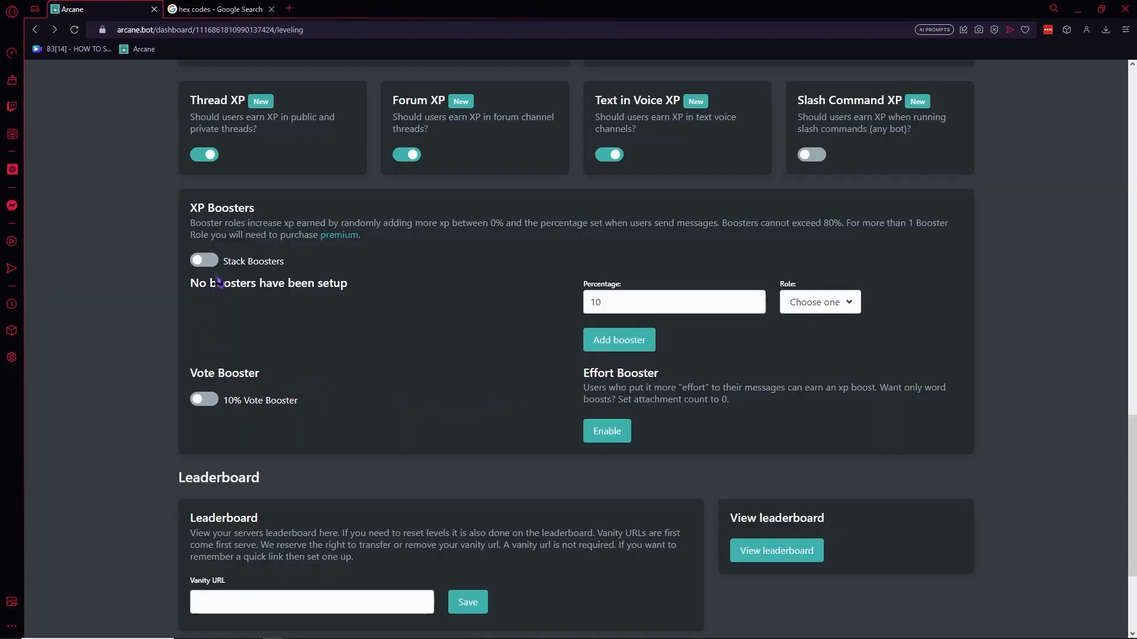
- Add a 10% XP booster for the BEGINNER [LEVEL 1] role
{"action": "left_click", "coordinate": [696, 299]}
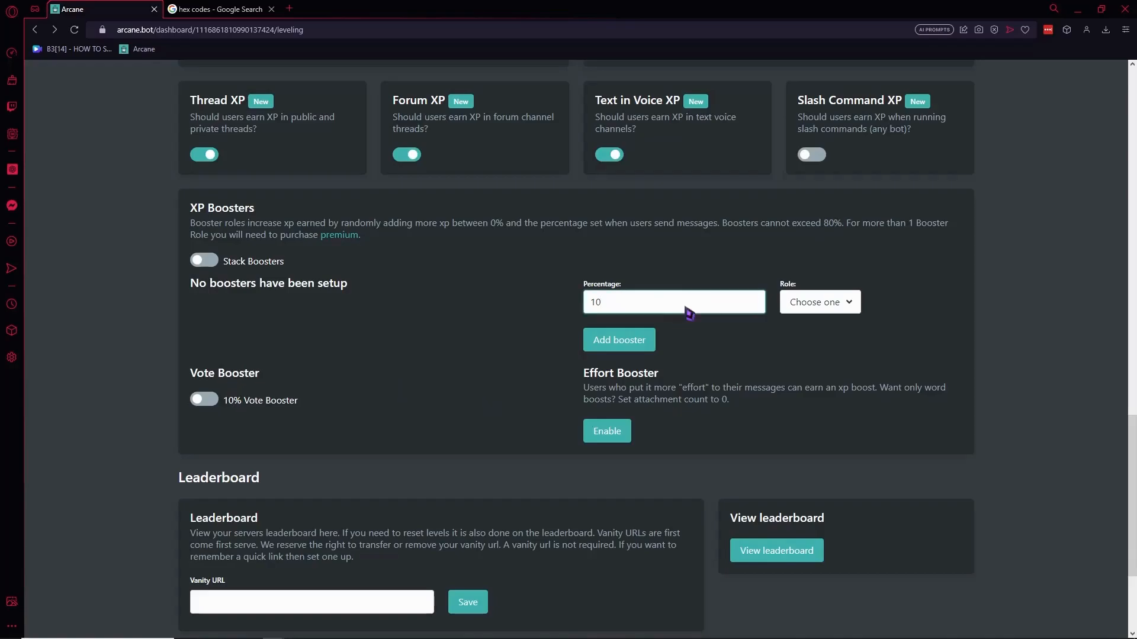
{"action": "left_click_drag", "start_coordinate": [710, 314], "coordinate": [575, 314]}
{"action": "left_click", "coordinate": [790, 303]}
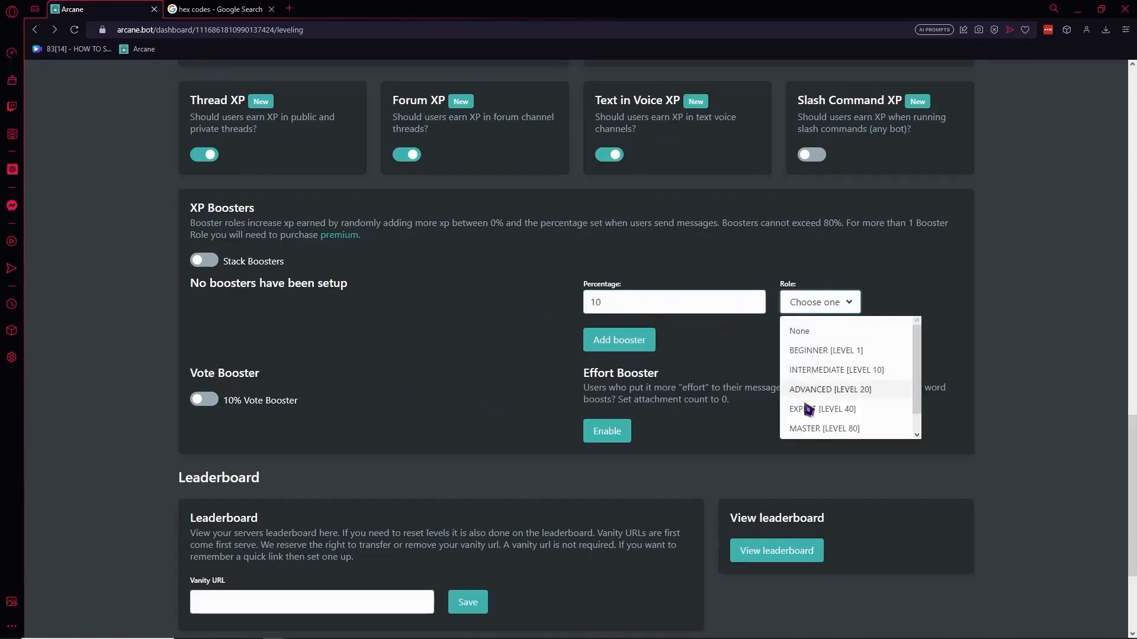
{"action": "left_click", "coordinate": [823, 356]}
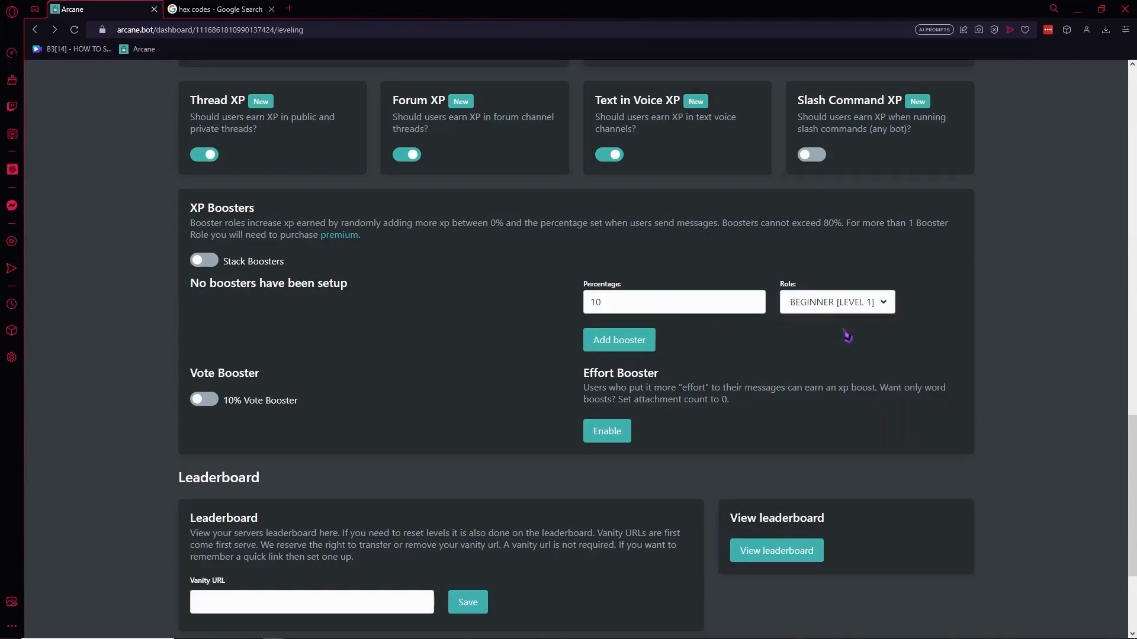
{"action": "left_click_drag", "start_coordinate": [680, 300], "coordinate": [538, 314]}
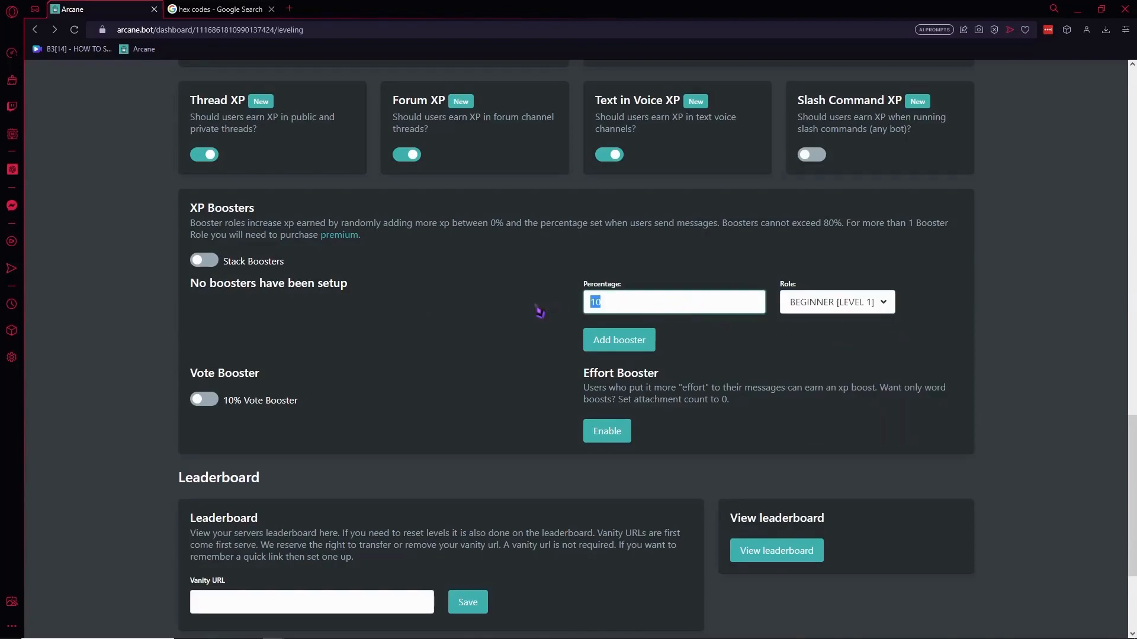
{"action": "left_click", "coordinate": [641, 344]}
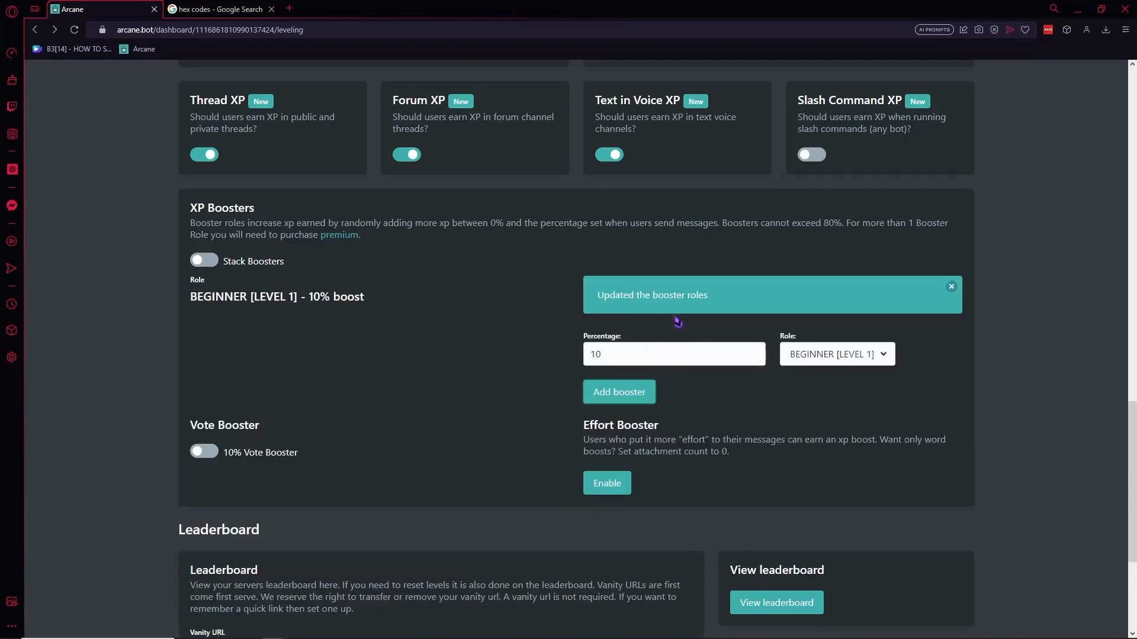
{"action": "left_click_drag", "start_coordinate": [596, 296], "coordinate": [705, 296]}
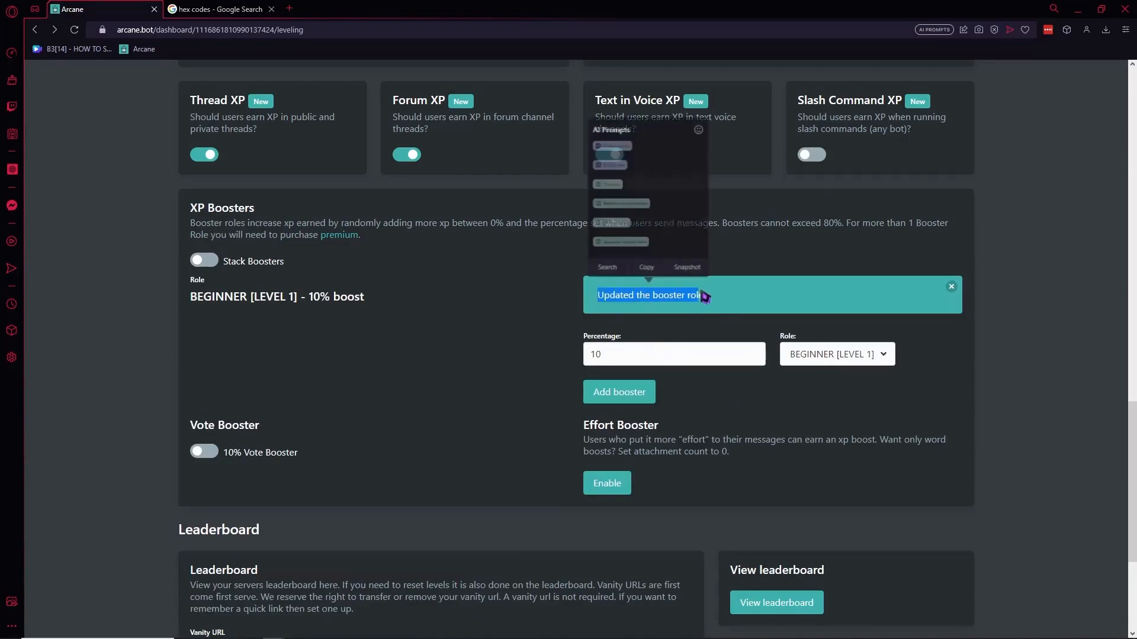
{"action": "left_click", "coordinate": [718, 389]}
- Switch to Discord and view the ARCANE TUTORIAL server's Custom Invite Link settings, then leave the server settings
{"action": "scroll", "coordinate": [718, 389], "scroll_direction": "down", "scroll_amount": 3}
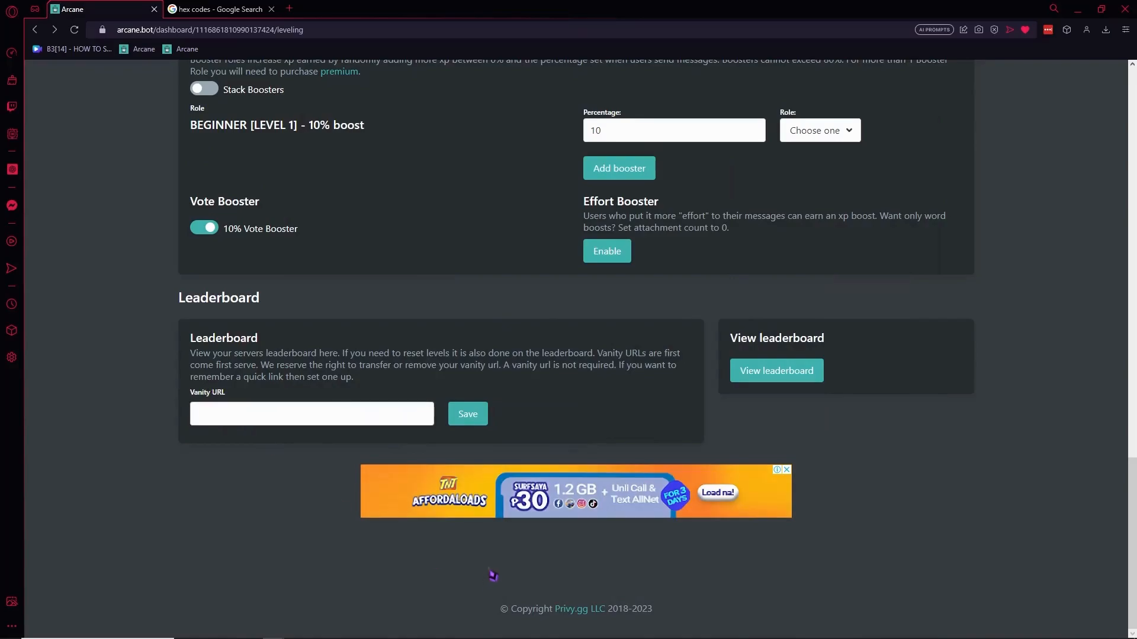
{"action": "mouse_move", "coordinate": [526, 637]}
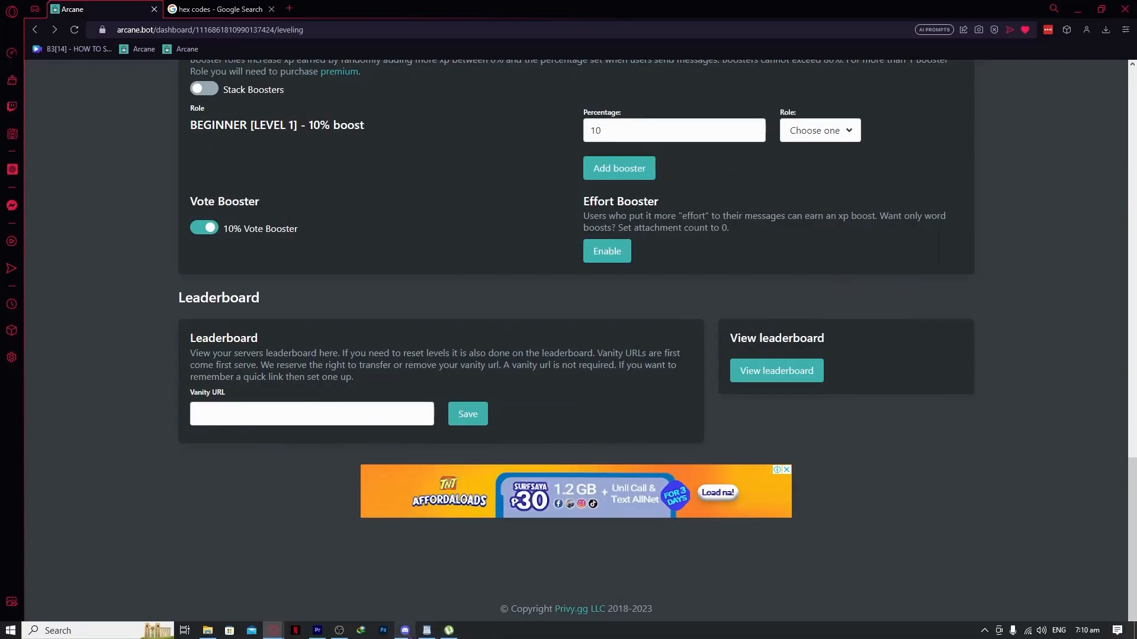
{"action": "left_click", "coordinate": [405, 630]}
{"action": "key", "text": "Escape"}
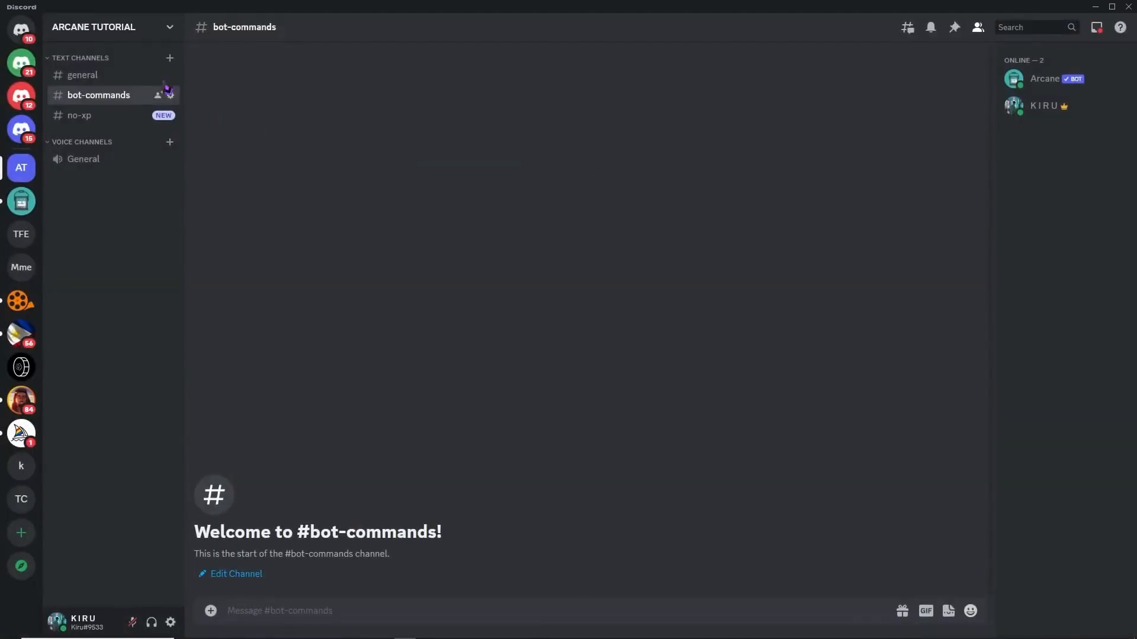
{"action": "left_click", "coordinate": [118, 34]}
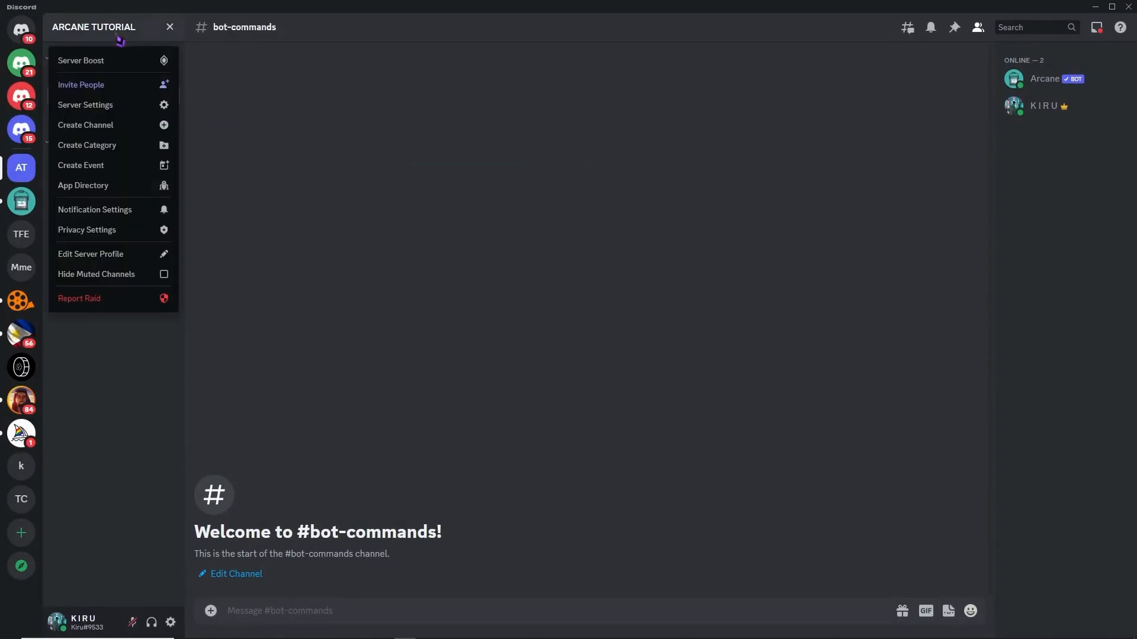
{"action": "left_click", "coordinate": [90, 107]}
{"action": "left_click", "coordinate": [325, 220]}
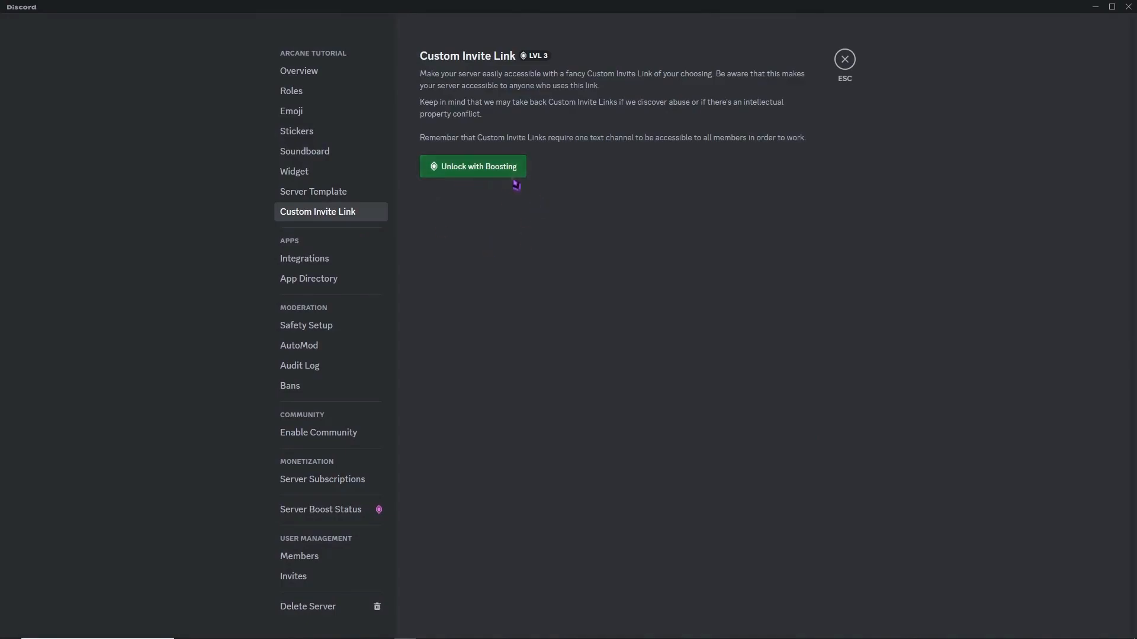
{"action": "left_click", "coordinate": [849, 70]}
- Browse Arcane's slash commands in #bot-commands and run /boosters
{"action": "type", "text": "/"}
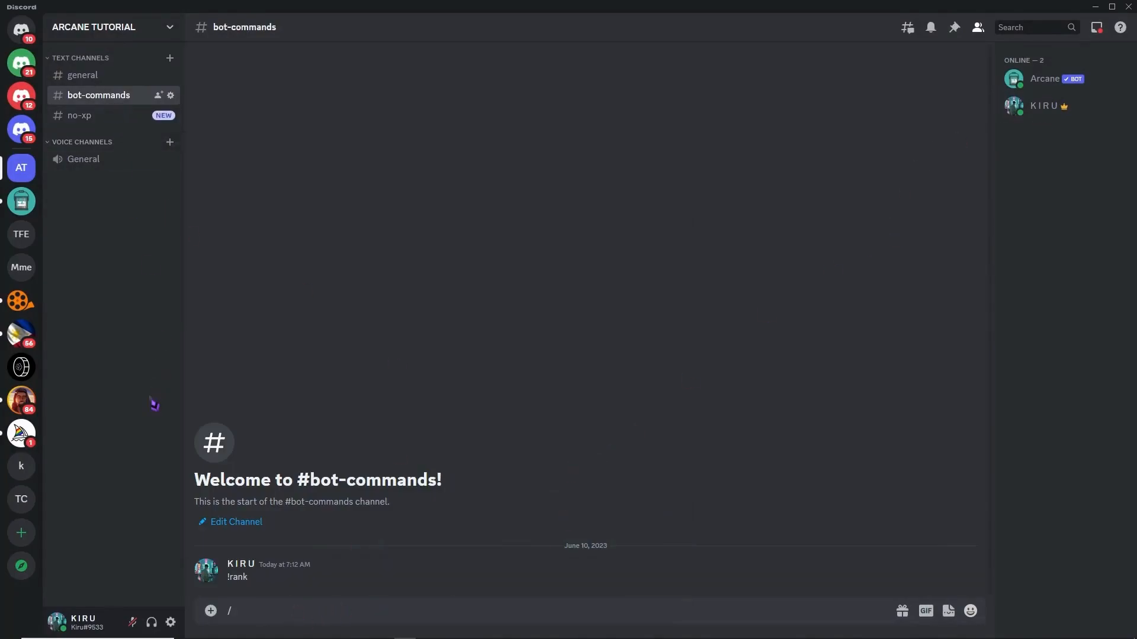
{"action": "left_click", "coordinate": [258, 611]}
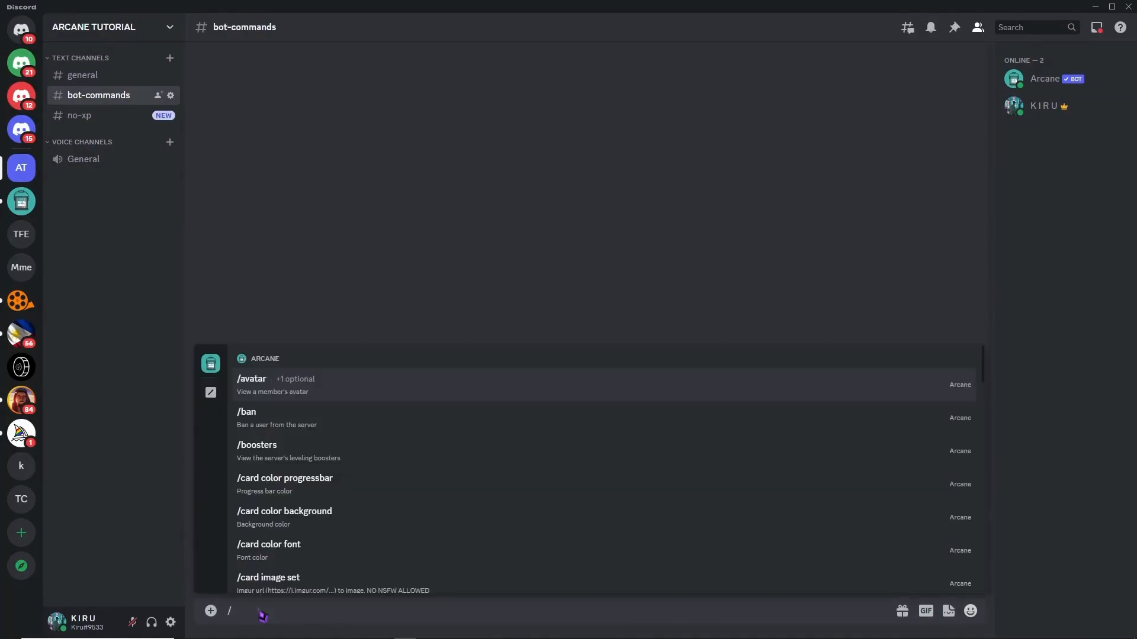
{"action": "scroll", "coordinate": [335, 462], "scroll_direction": "down", "scroll_amount": 3}
{"action": "scroll", "coordinate": [334, 461], "scroll_direction": "up", "scroll_amount": 3}
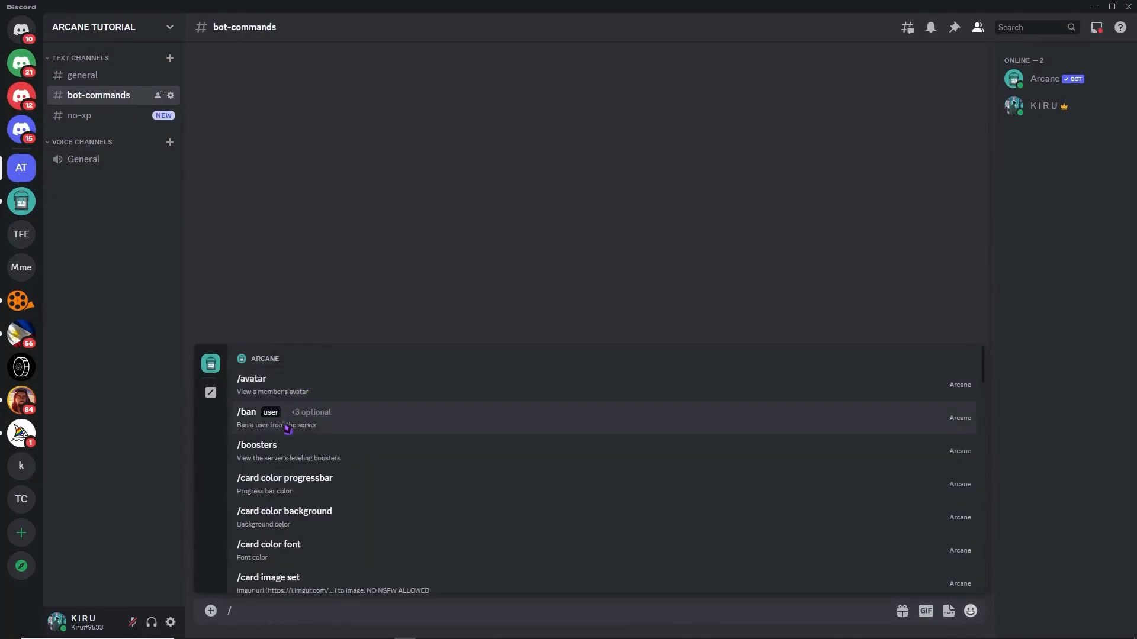
{"action": "left_click", "coordinate": [332, 459]}
{"action": "key", "text": "Return"}
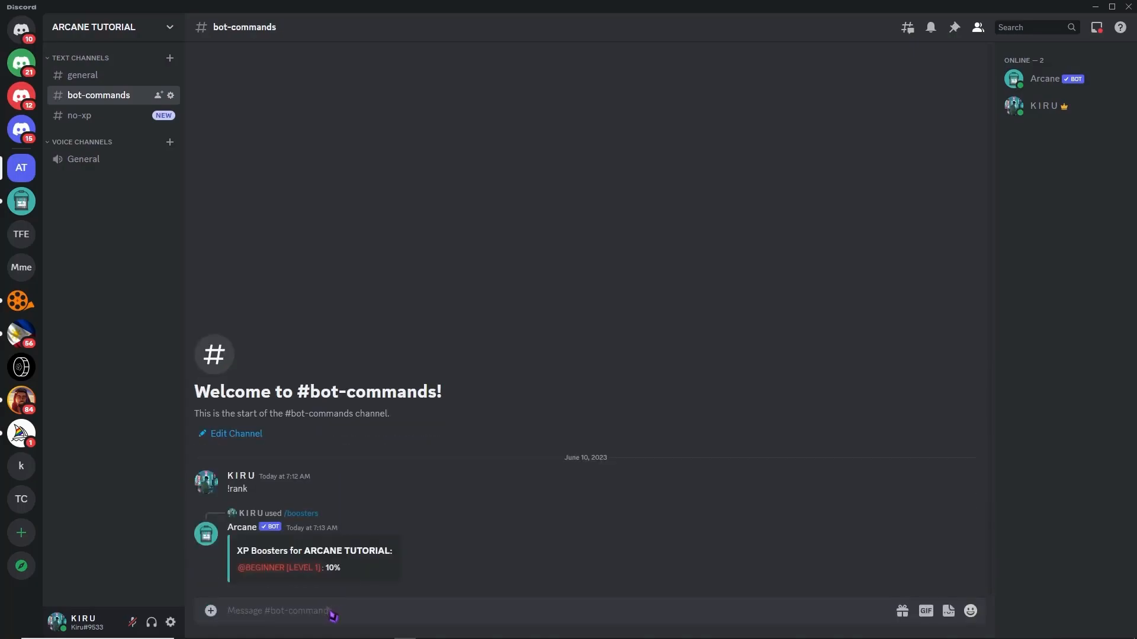
- Run /rank in #bot-commands with your own account as the member and read the bot's reply
{"action": "type", "text": "/rank"}
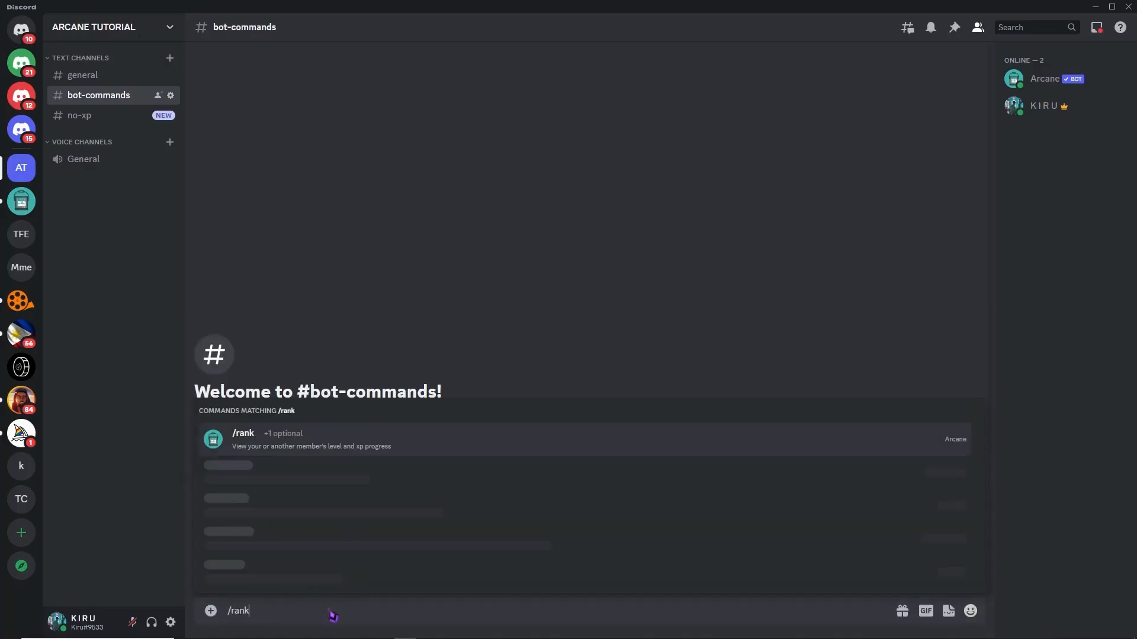
{"action": "key", "text": "Tab"}
{"action": "left_click", "coordinate": [239, 557]}
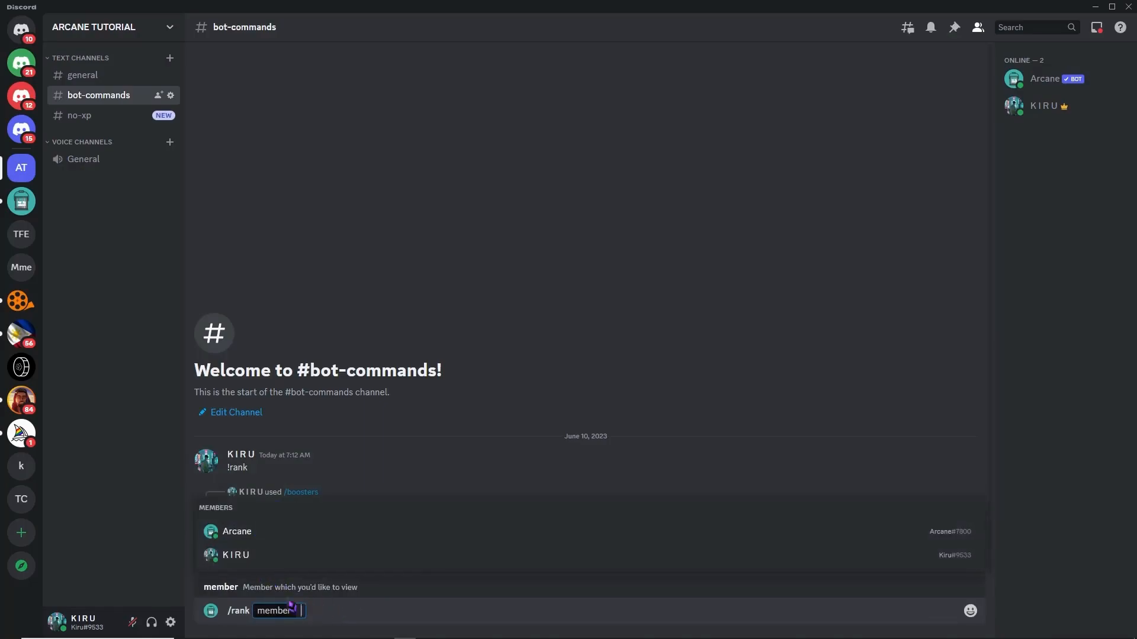
{"action": "left_click", "coordinate": [248, 558]}
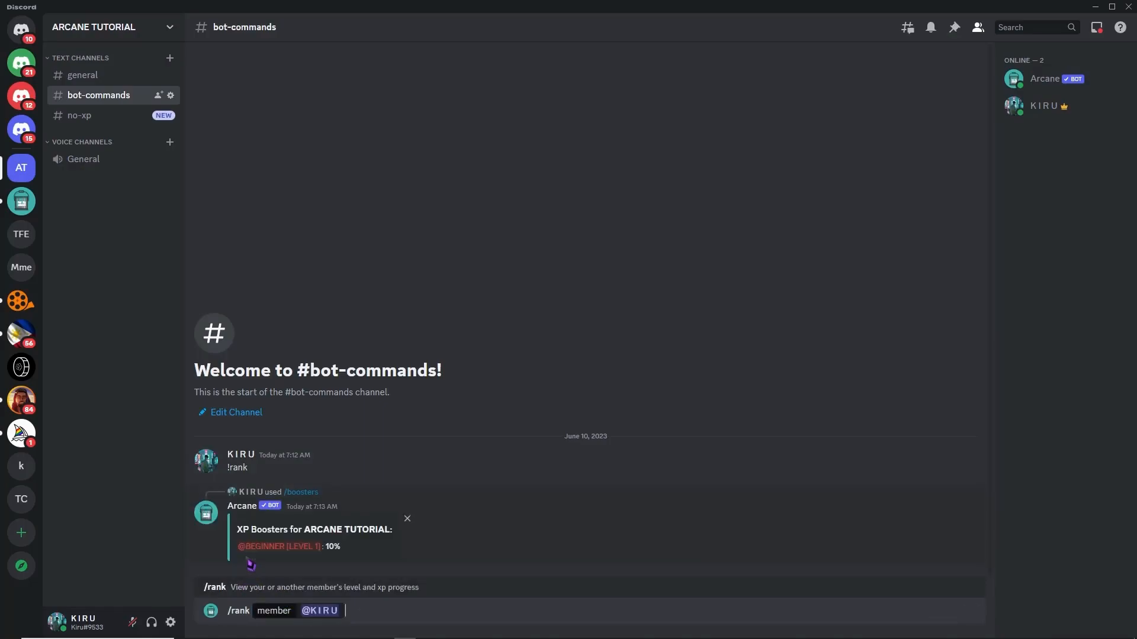
{"action": "key", "text": "Return"}
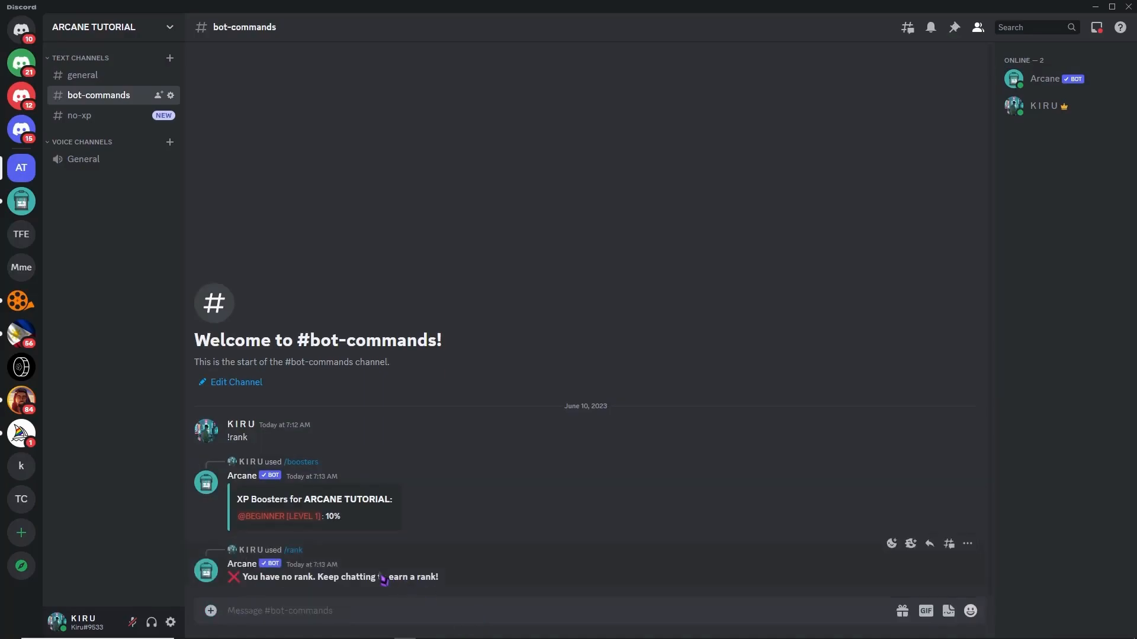
{"action": "left_click_drag", "start_coordinate": [329, 580], "coordinate": [435, 584]}
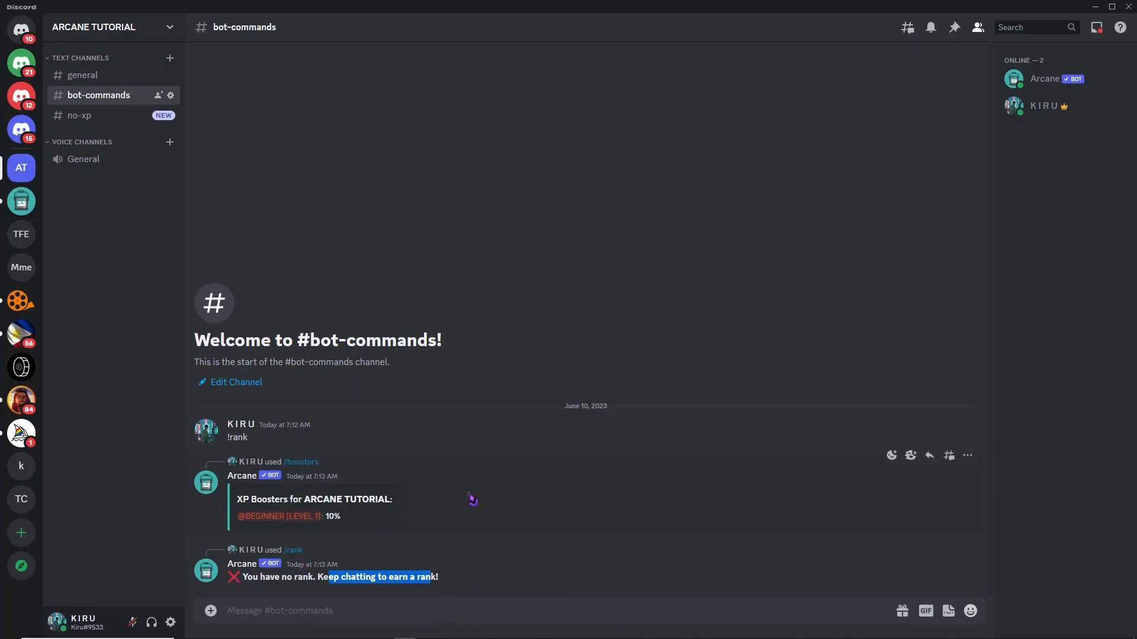
- Switch to the Arcane dashboard in the browser, enable the Moderation module and disable it again
{"action": "left_click", "coordinate": [404, 628]}
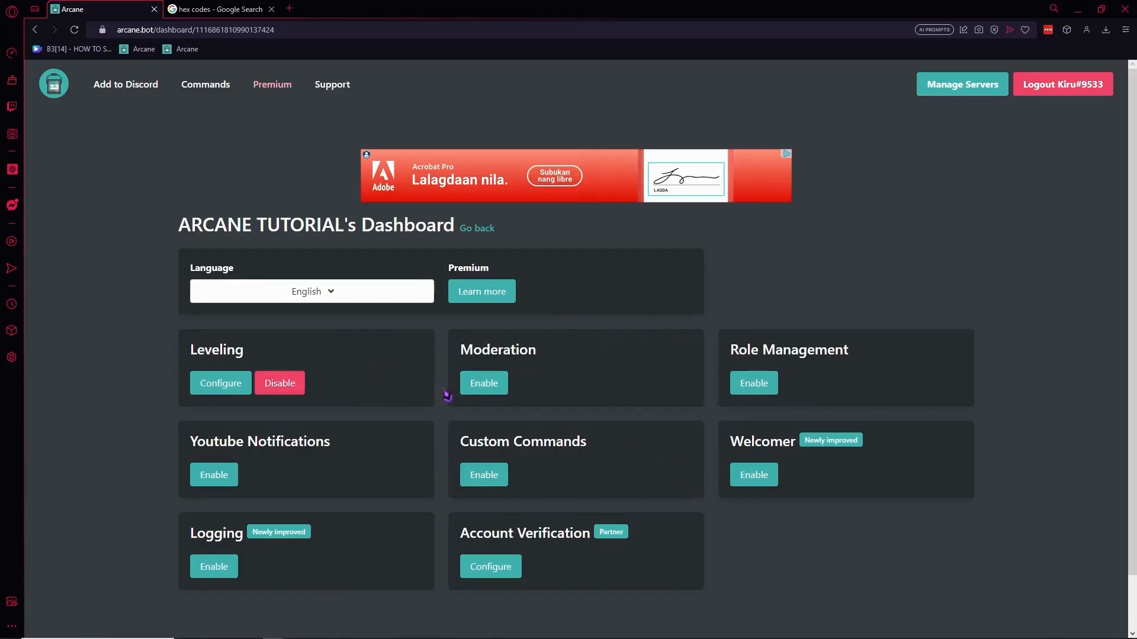
{"action": "left_click", "coordinate": [484, 384]}
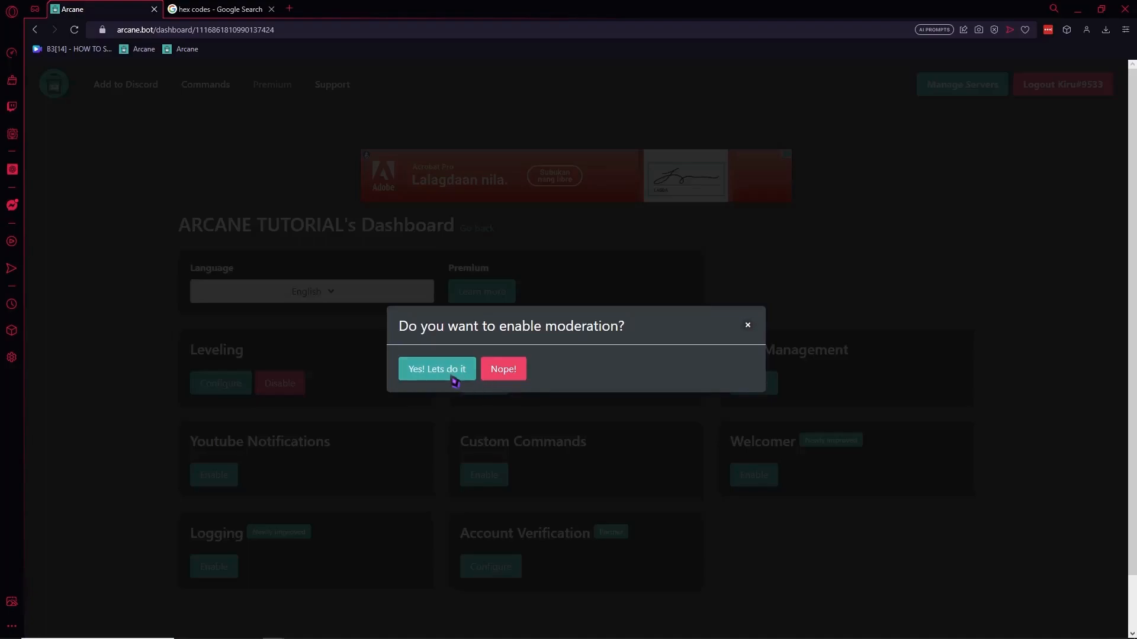
{"action": "left_click", "coordinate": [472, 379]}
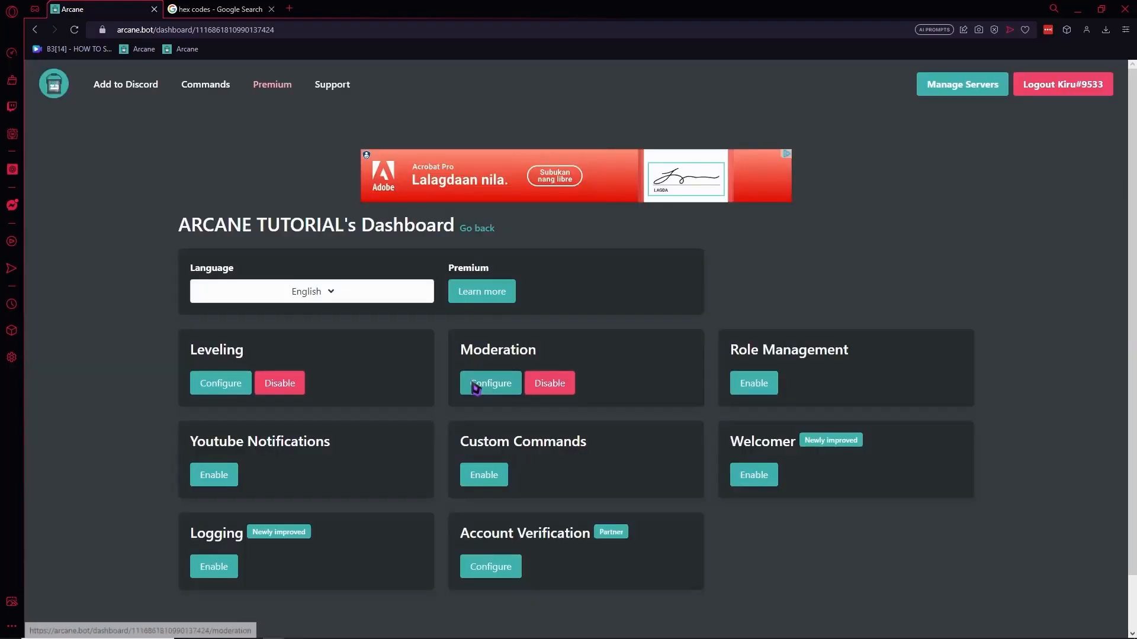
{"action": "left_click", "coordinate": [547, 390]}
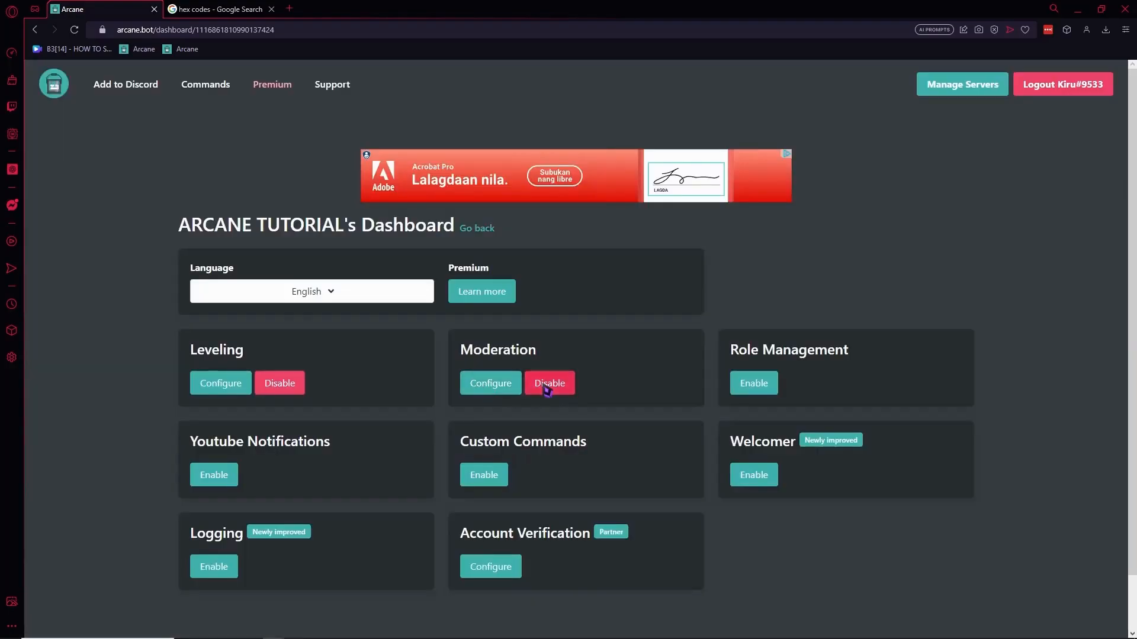
{"action": "left_click", "coordinate": [460, 379]}
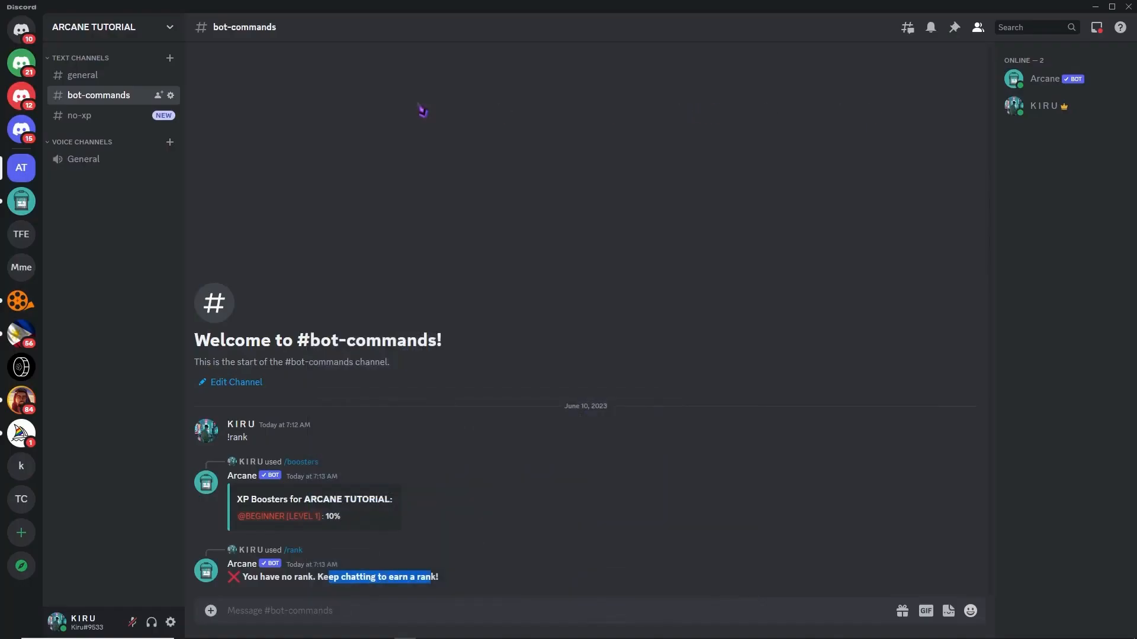
- Open the Roles list in the ARCANE TUTORIAL server settings on Discord
{"action": "left_click", "coordinate": [133, 36]}
{"action": "left_click", "coordinate": [144, 110]}
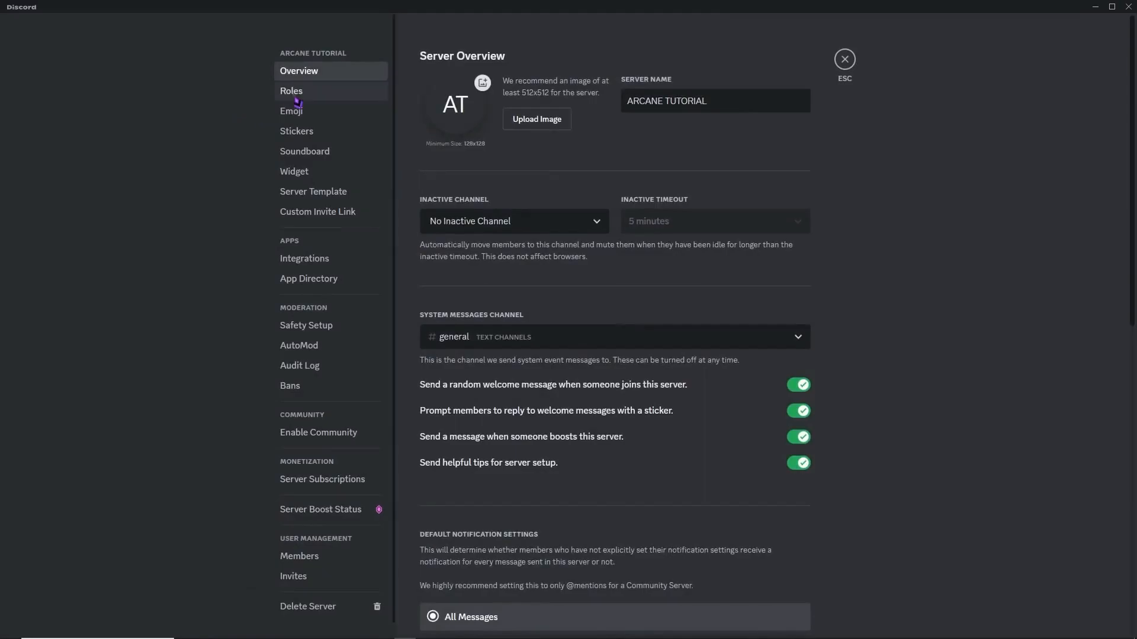
{"action": "left_click", "coordinate": [292, 95]}
{"action": "scroll", "coordinate": [512, 333], "scroll_direction": "down", "scroll_amount": 1}
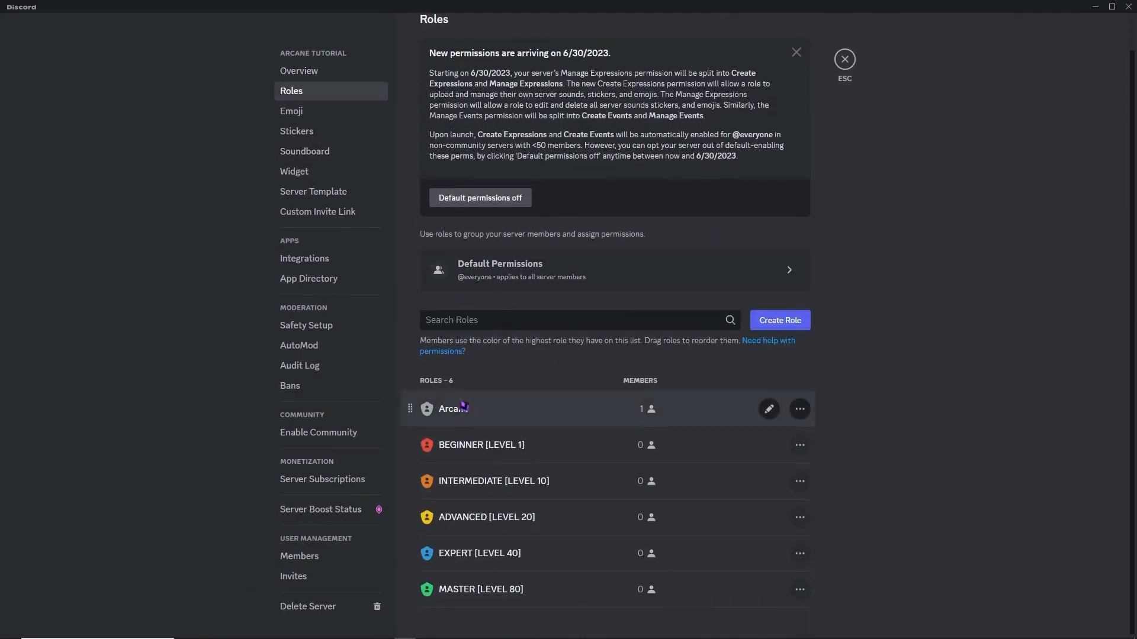